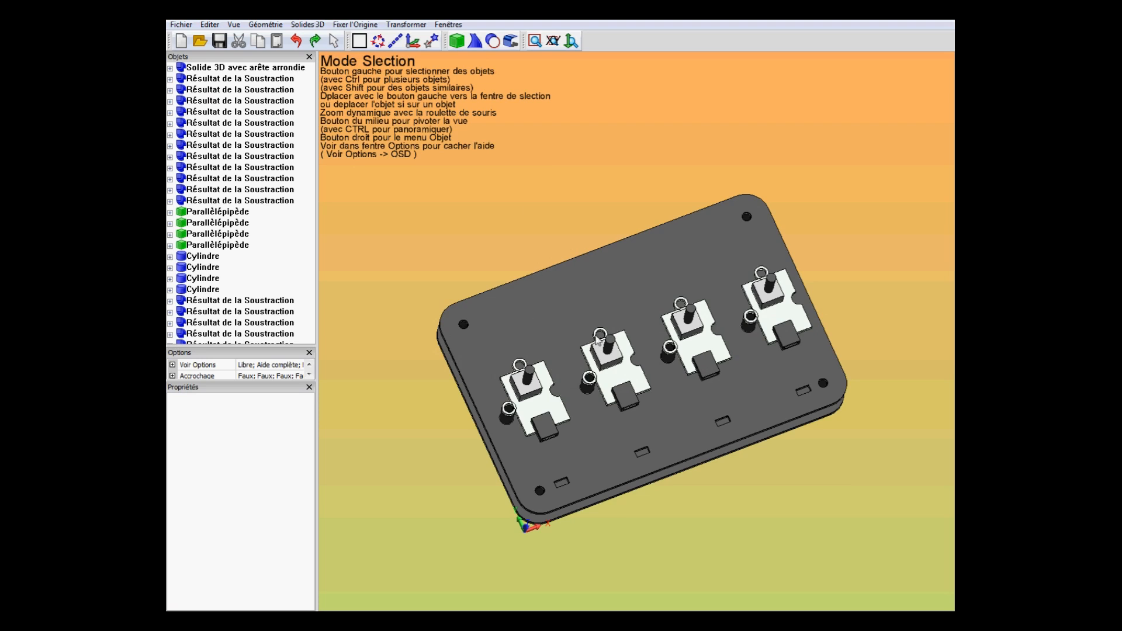
Identify the four grey boxes on the plate by selecting each Parallélépipède object in turn
{"action": "scroll", "coordinate": [595, 427], "scroll_direction": "down", "scroll_amount": 2}
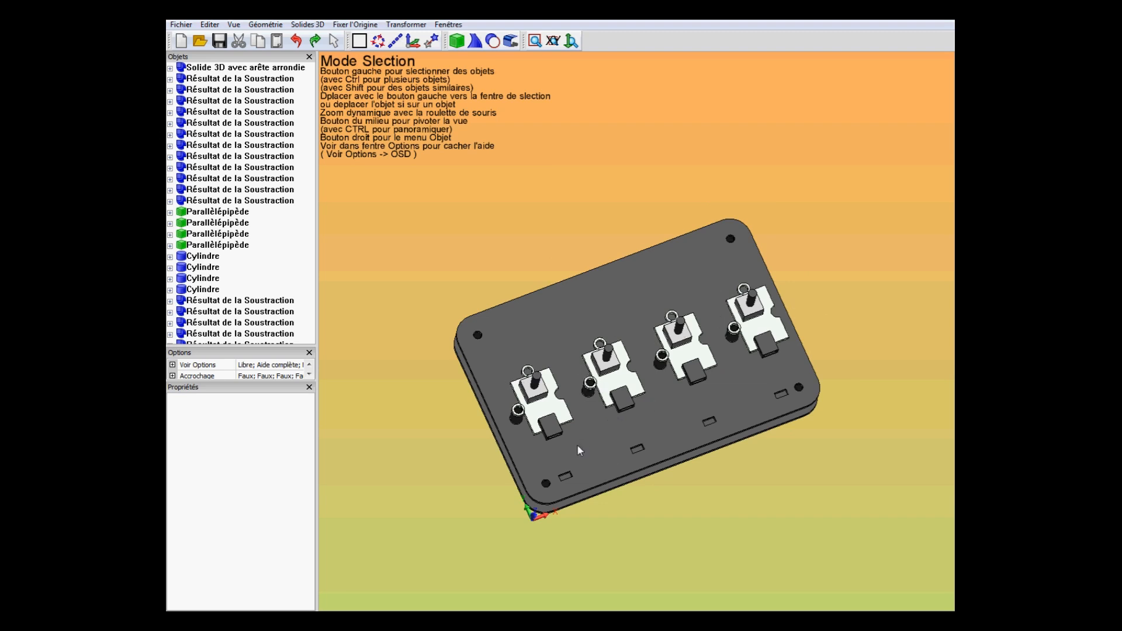
{"action": "middle_click_drag", "start_coordinate": [581, 446], "coordinate": [539, 401]}
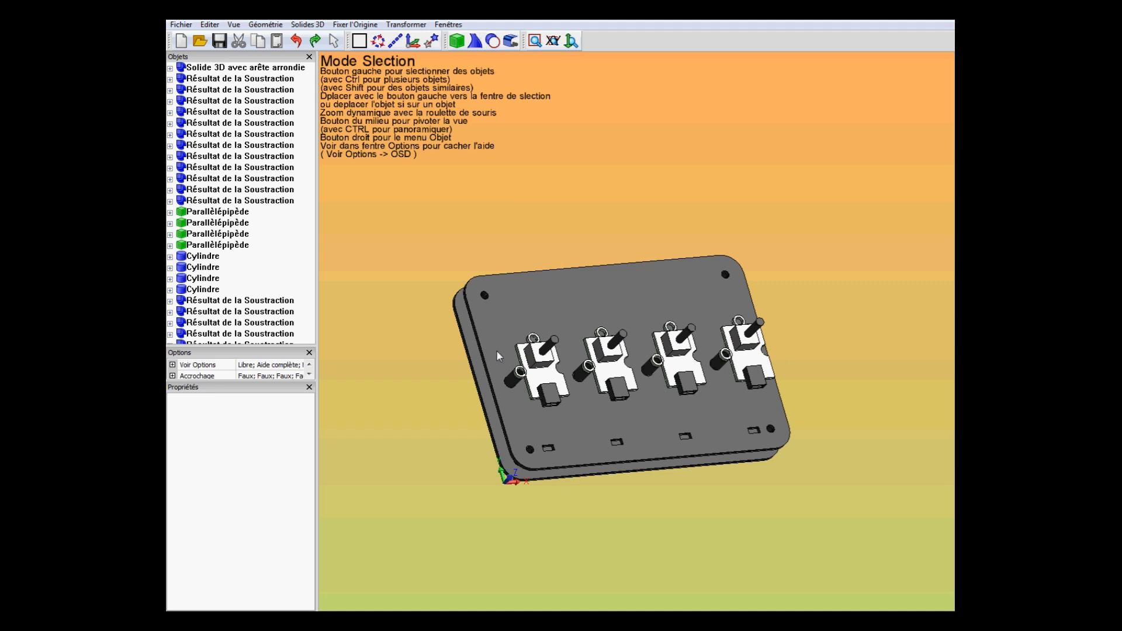
{"action": "middle_click_drag", "start_coordinate": [499, 356], "coordinate": [467, 299]}
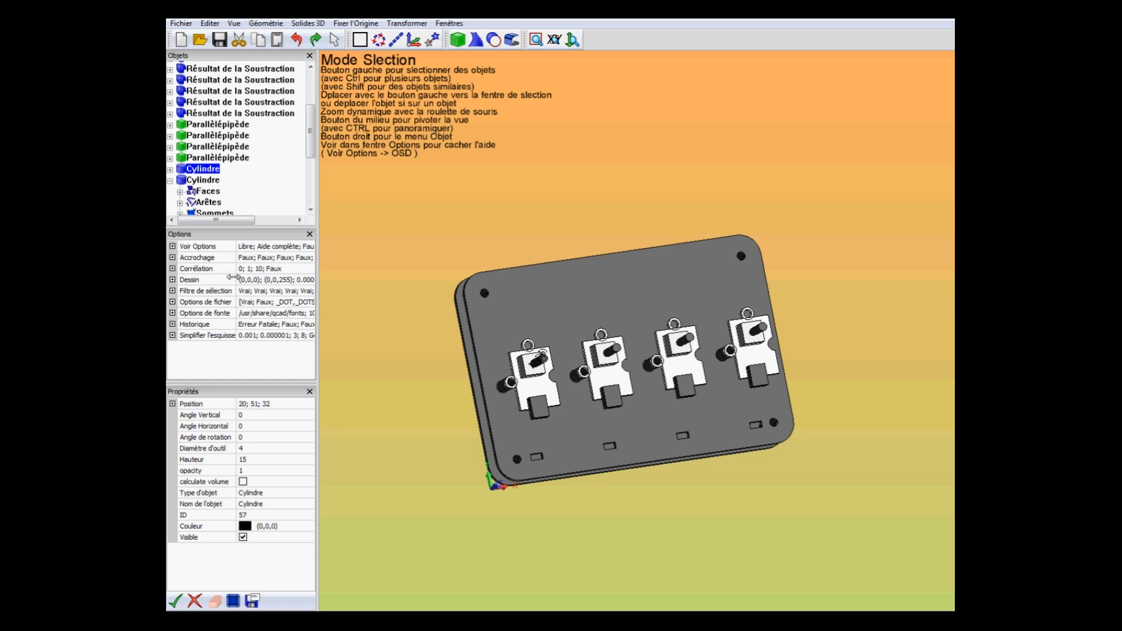
{"action": "left_click", "coordinate": [214, 125]}
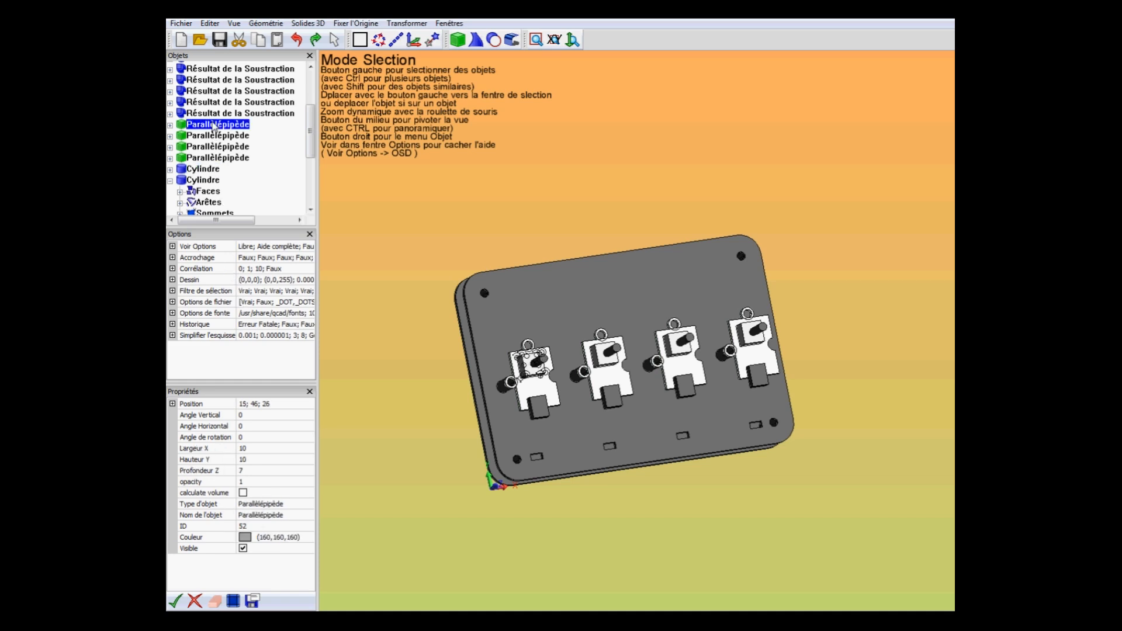
{"action": "left_click", "coordinate": [217, 136]}
{"action": "left_click", "coordinate": [218, 148]}
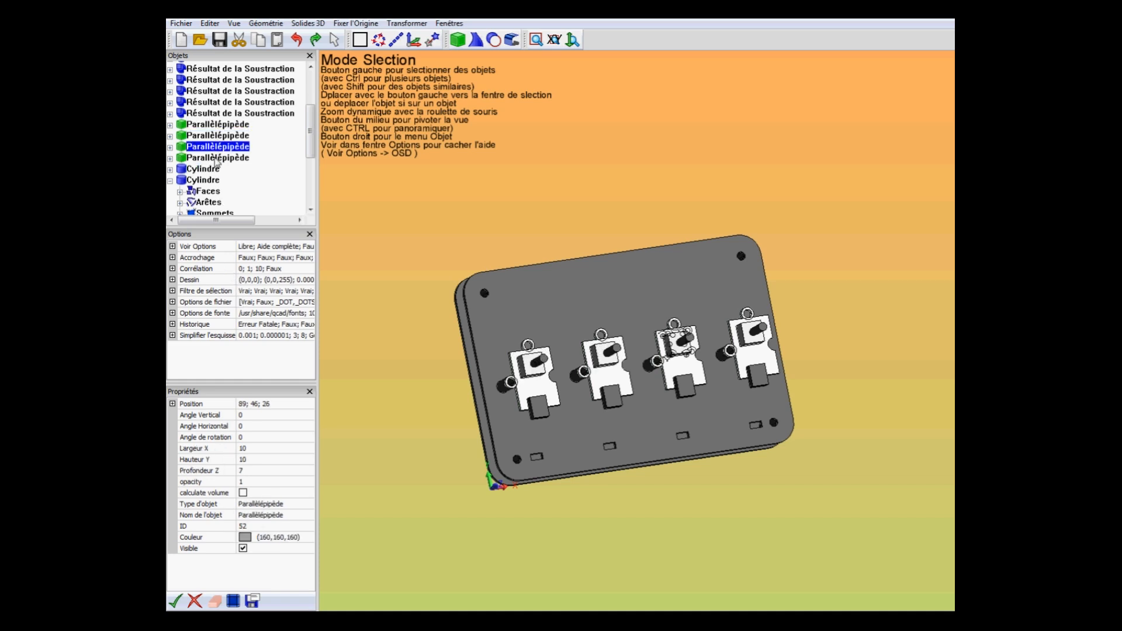
{"action": "left_click", "coordinate": [216, 159]}
{"action": "left_click", "coordinate": [216, 136]}
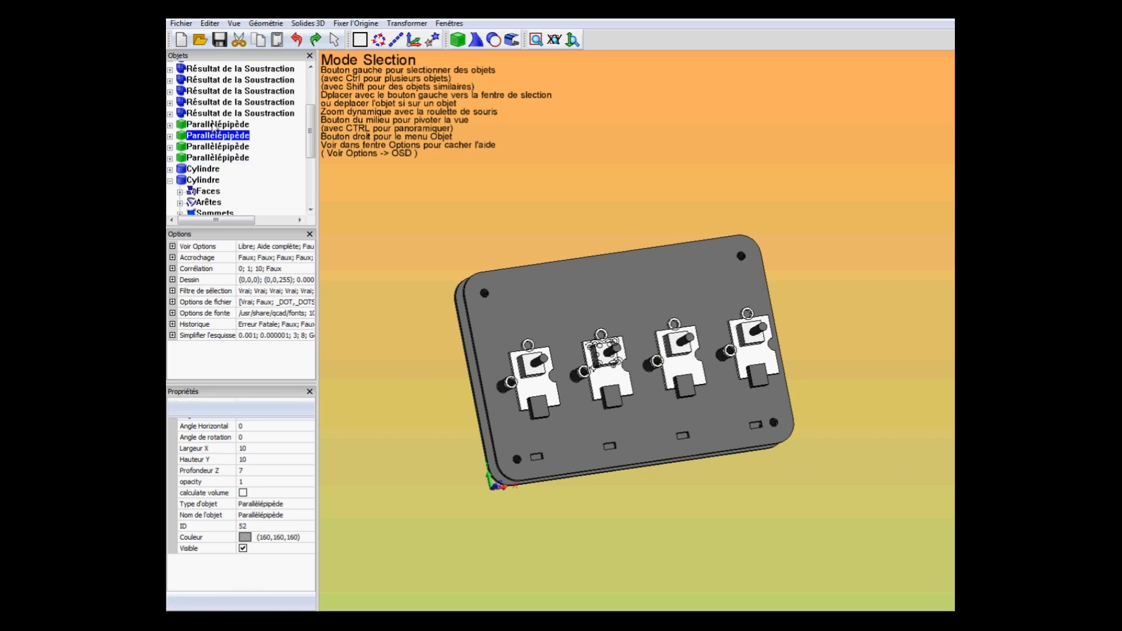
{"action": "left_click", "coordinate": [214, 126]}
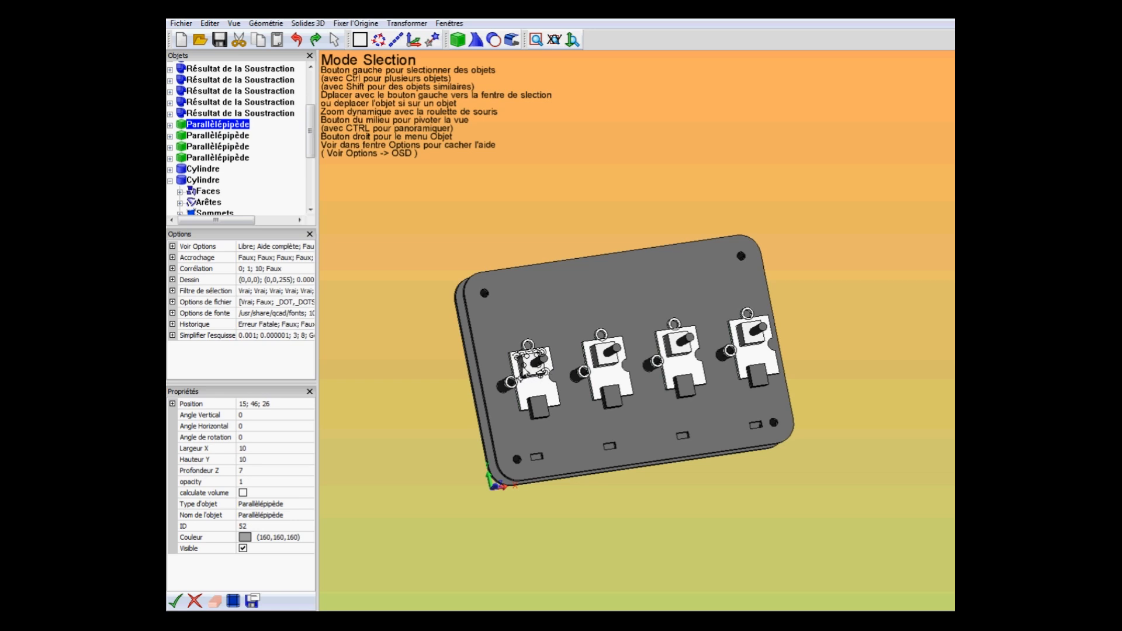
Inspect the first box's position coordinates, object name and colour choices, leaving its colour setting as it is
{"action": "left_click", "coordinate": [173, 404]}
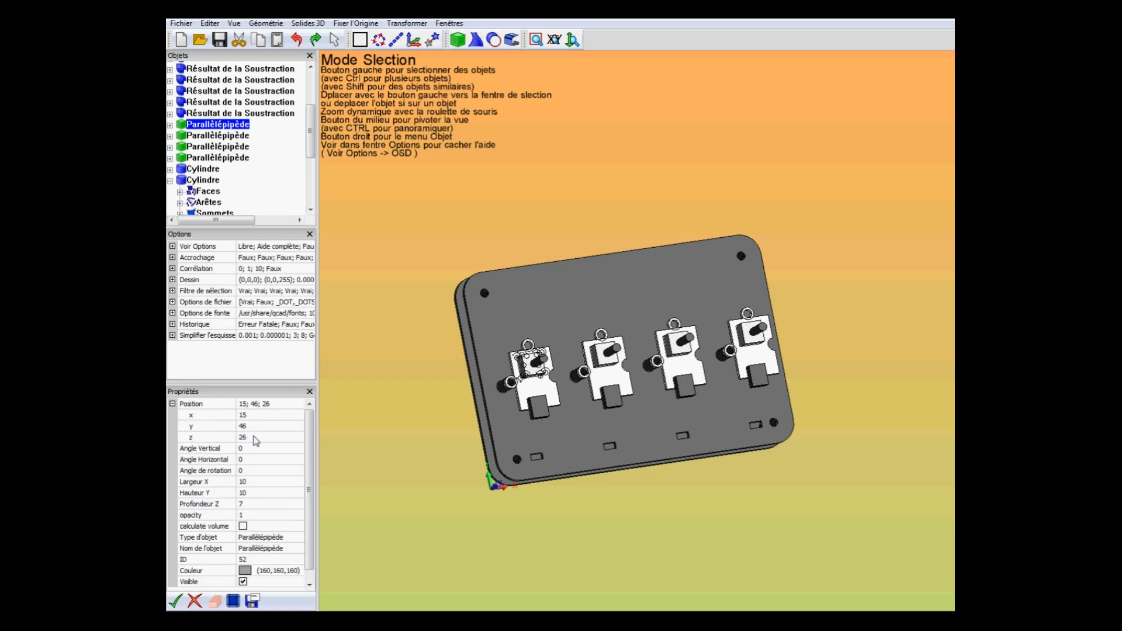
{"action": "left_click", "coordinate": [173, 404]}
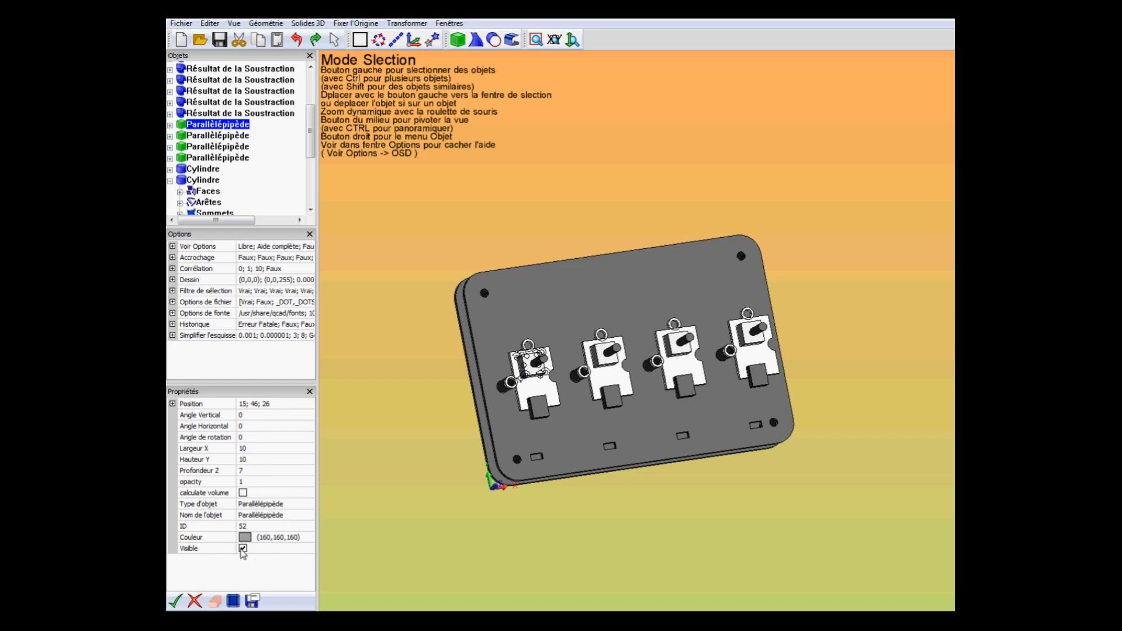
{"action": "left_click", "coordinate": [257, 514]}
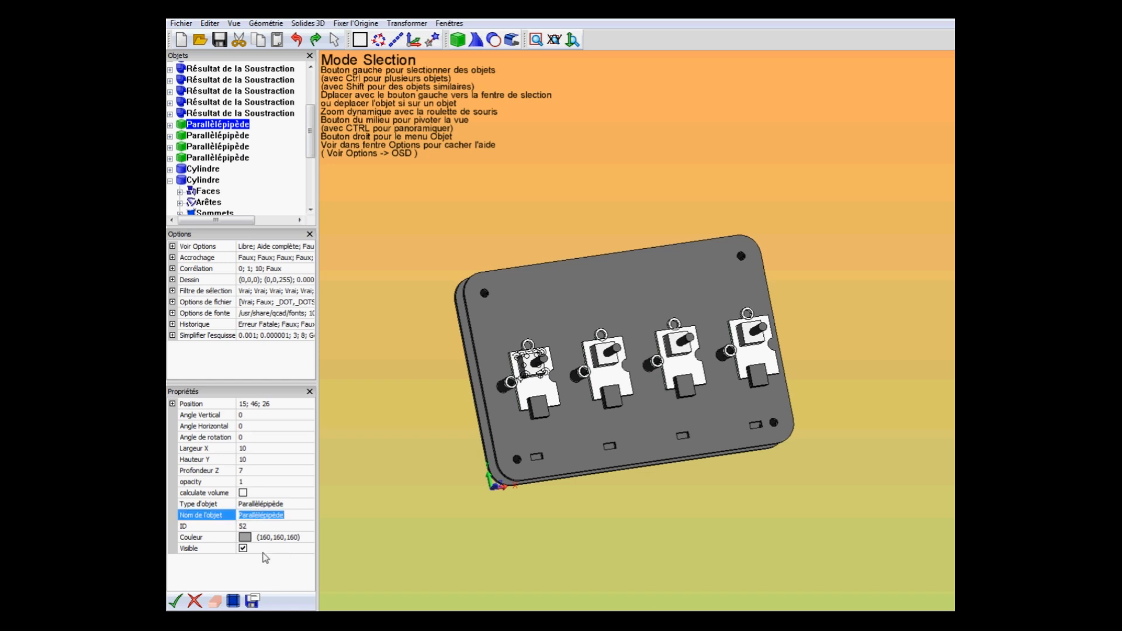
{"action": "left_click", "coordinate": [245, 538]}
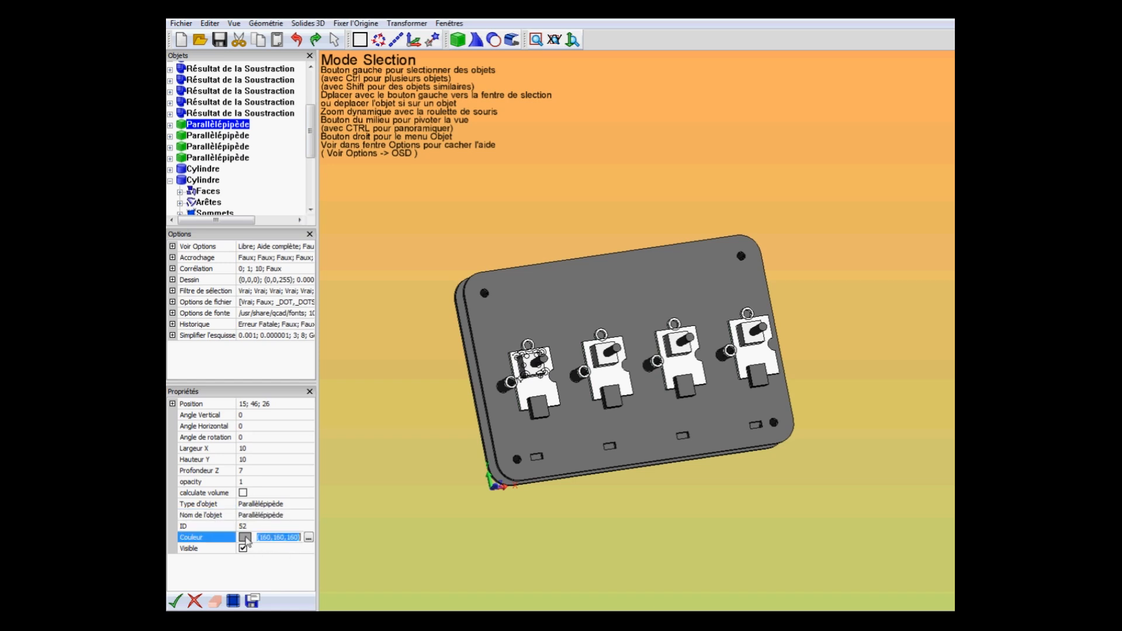
{"action": "left_click", "coordinate": [308, 538]}
{"action": "left_click_drag", "start_coordinate": [279, 32], "coordinate": [625, 55]}
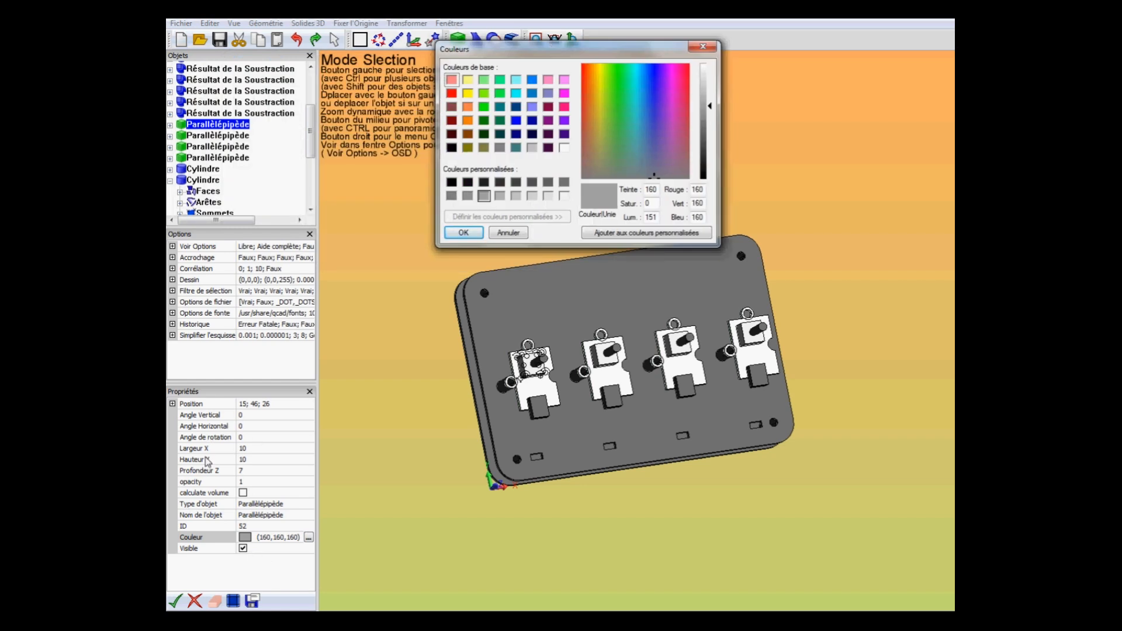
{"action": "left_click", "coordinate": [704, 47]}
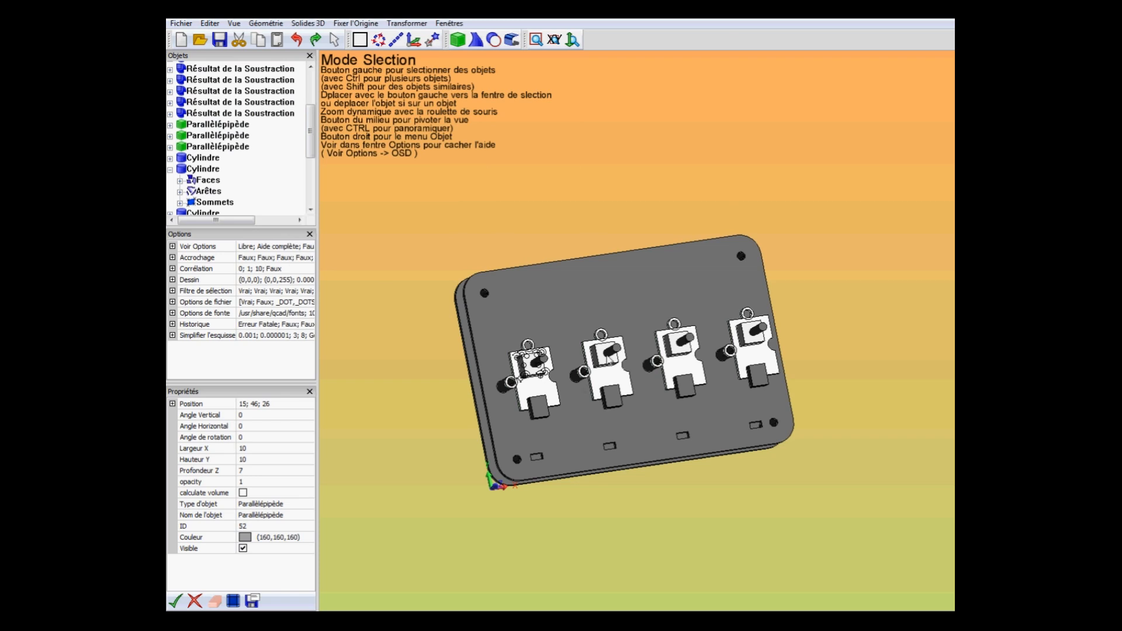
Select the second component's box in the model and the last Parallélépipède object to view their properties
{"action": "left_click", "coordinate": [605, 364]}
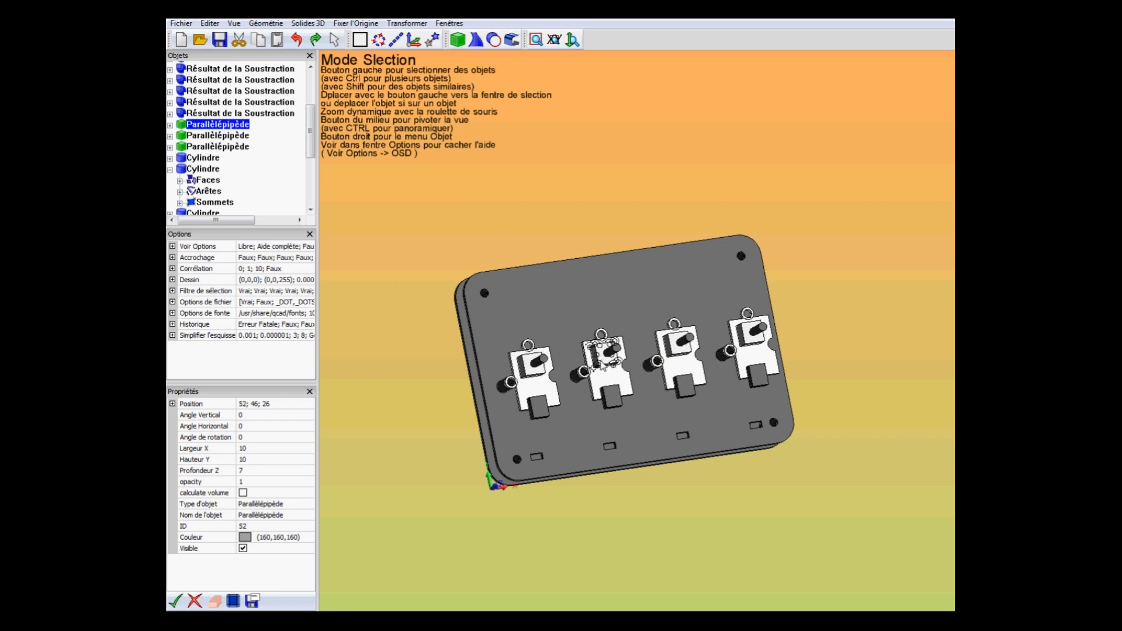
{"action": "left_click", "coordinate": [211, 147]}
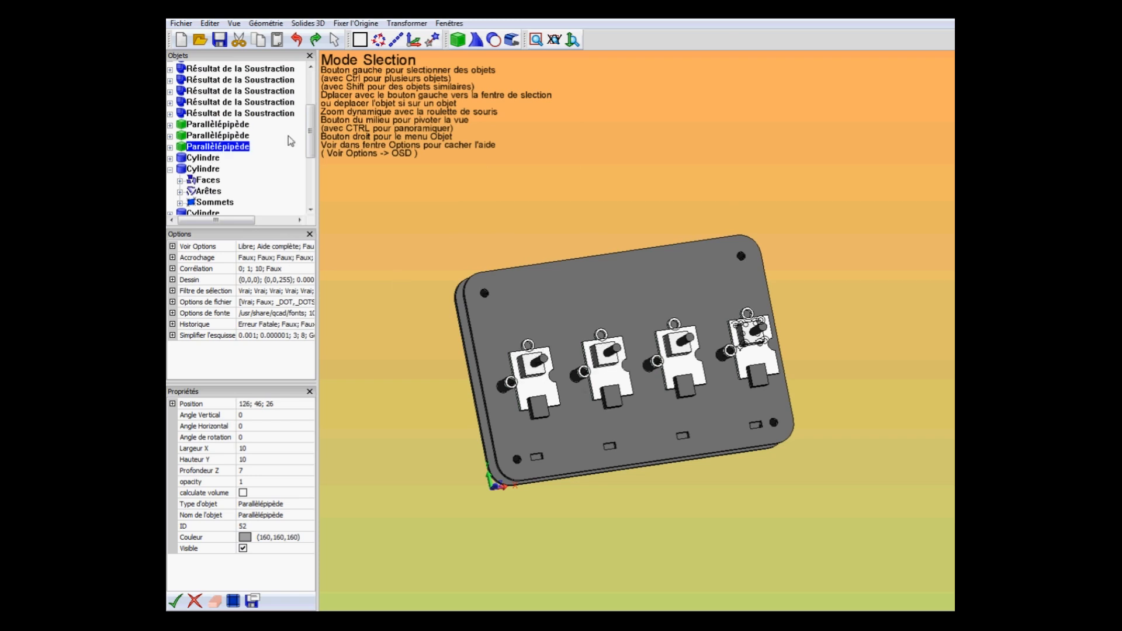
{"action": "mouse_move", "coordinate": [311, 132]}
{"action": "left_mouse_down"}
{"action": "mouse_move", "coordinate": [317, 79]}
{"action": "mouse_move", "coordinate": [319, 140]}
{"action": "left_mouse_up"}
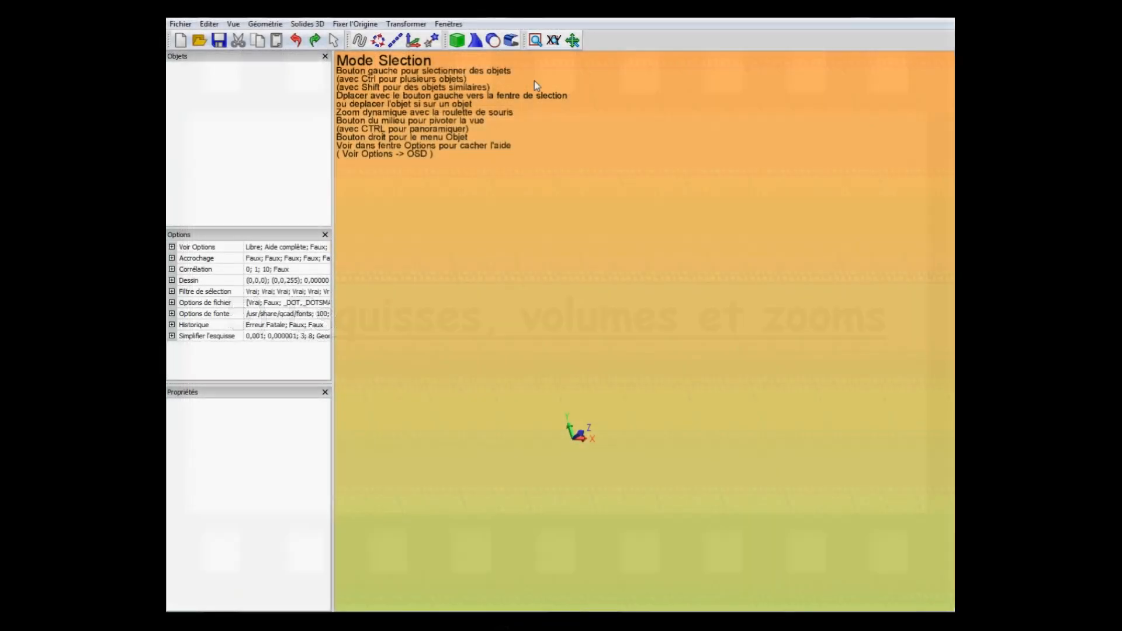
Draw a closed inverted-T outline of connected straight lines in the XY view, starting and ending at the origin
{"action": "left_click", "coordinate": [554, 40]}
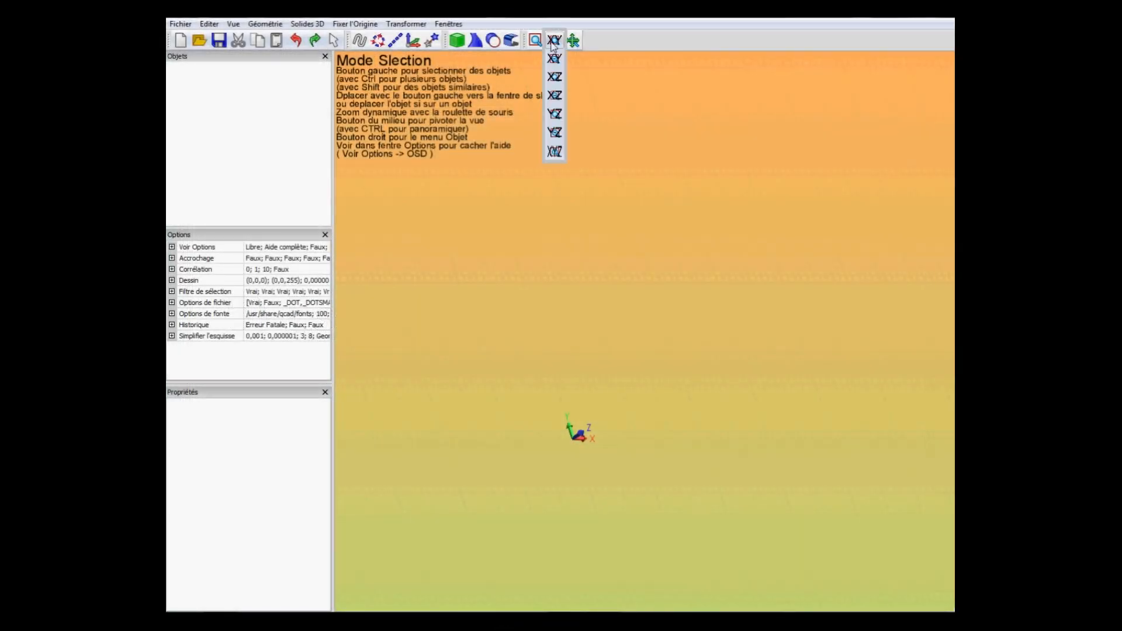
{"action": "left_click", "coordinate": [553, 40]}
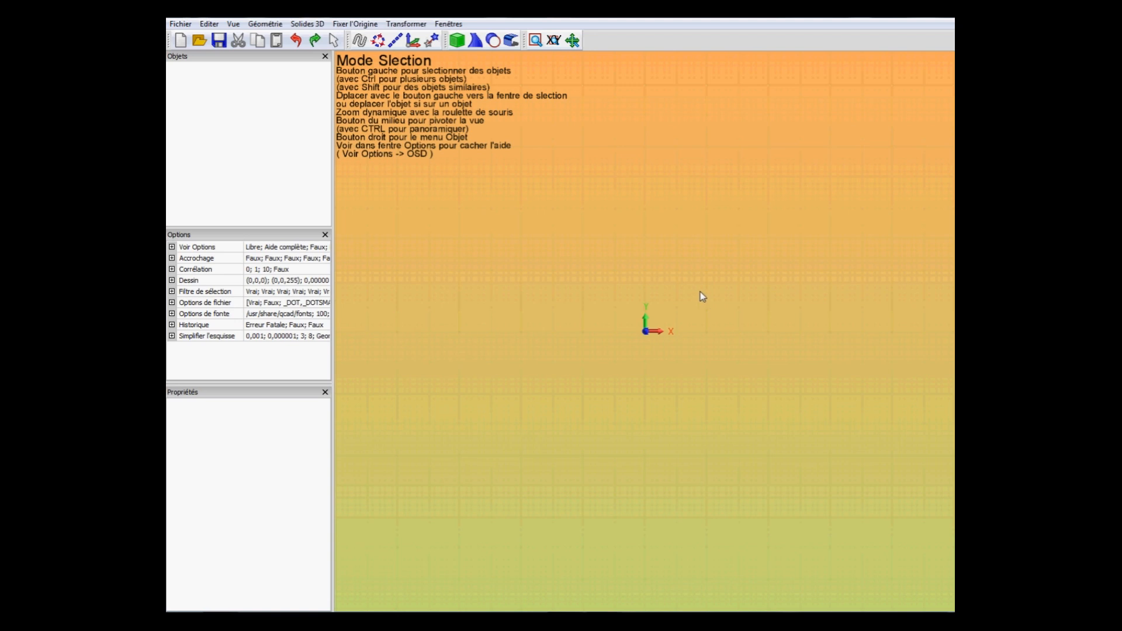
{"action": "left_click", "coordinate": [360, 39]}
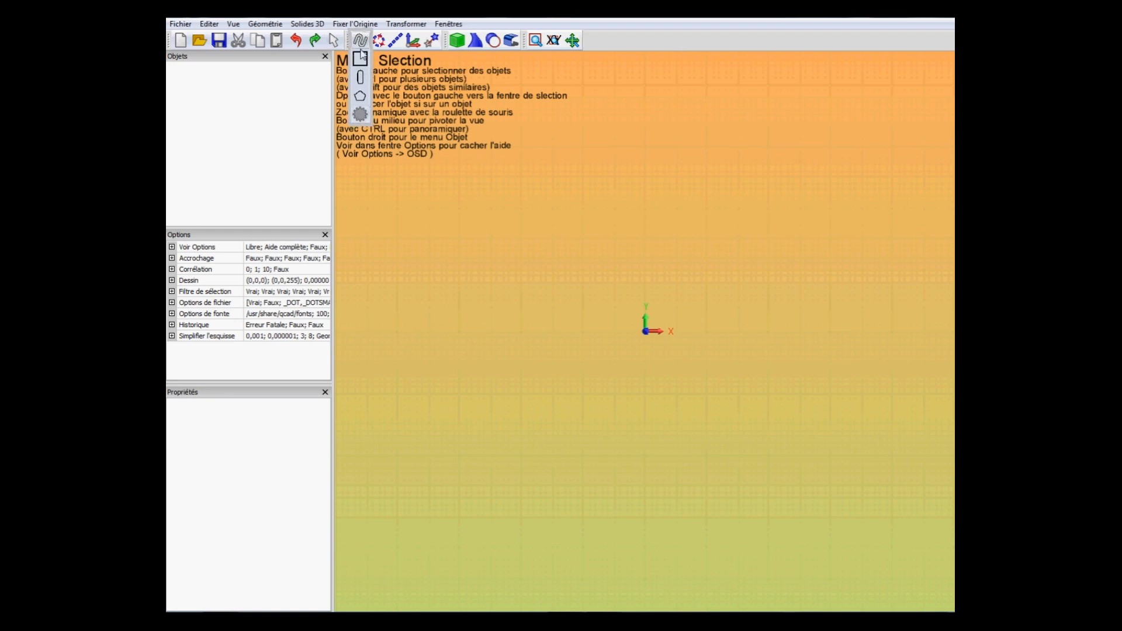
{"action": "left_click", "coordinate": [359, 56]}
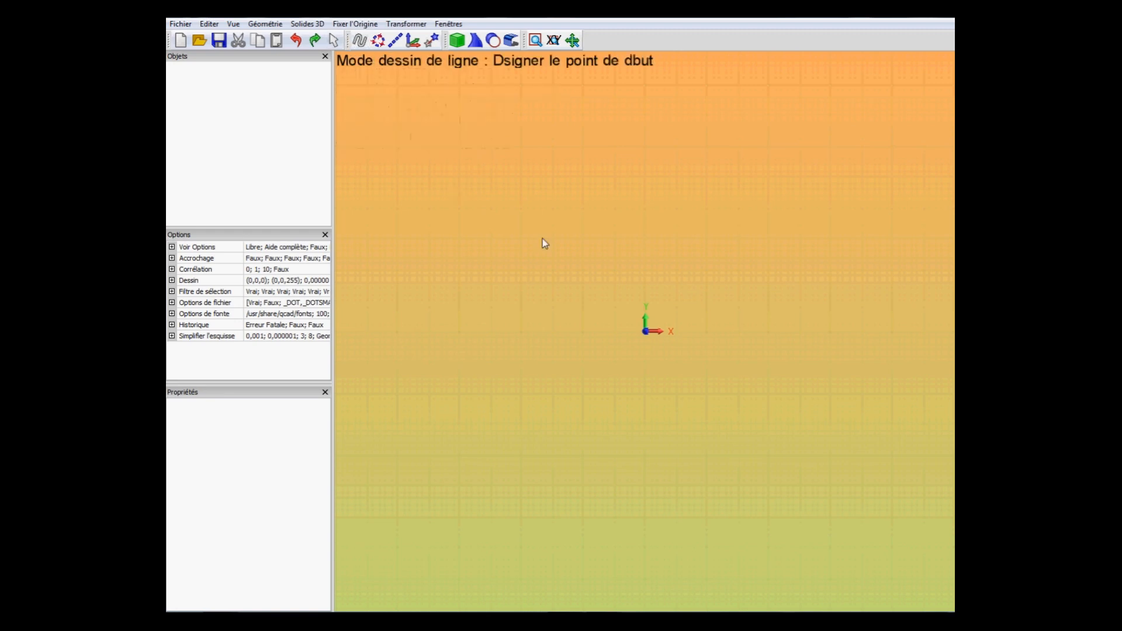
{"action": "left_click", "coordinate": [646, 336]}
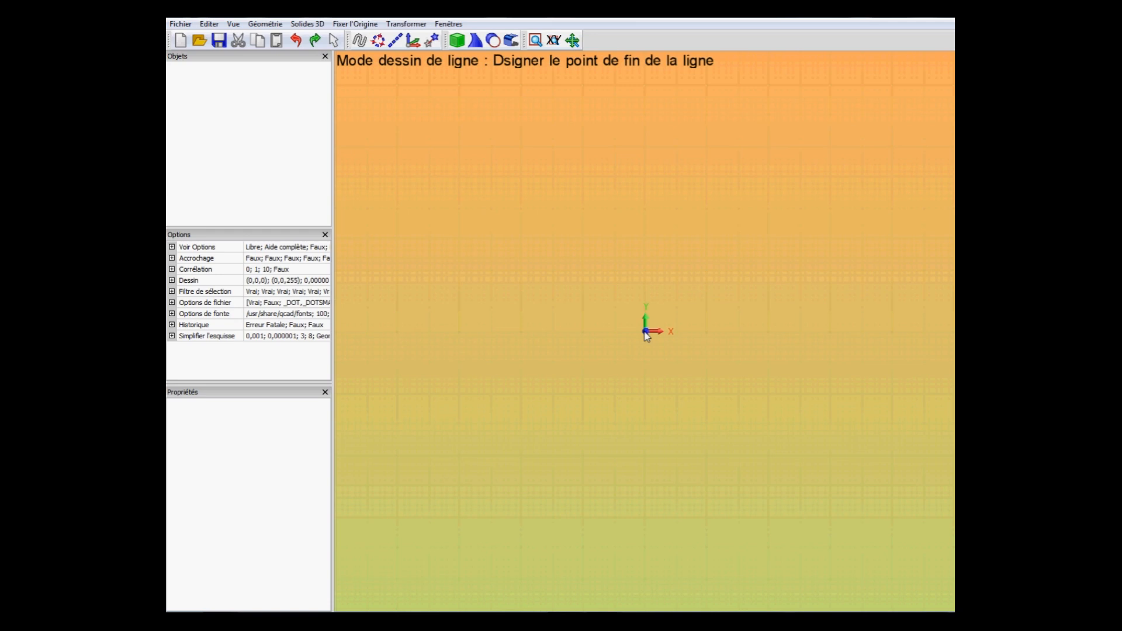
{"action": "left_click", "coordinate": [769, 332]}
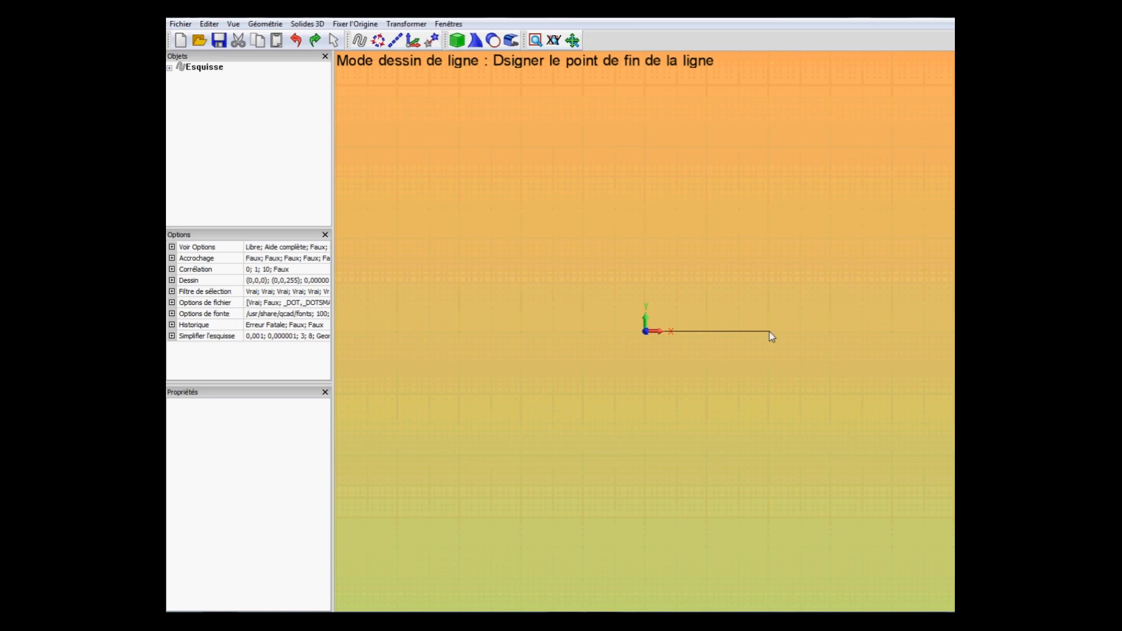
{"action": "left_click", "coordinate": [769, 270]}
{"action": "left_click", "coordinate": [708, 270]}
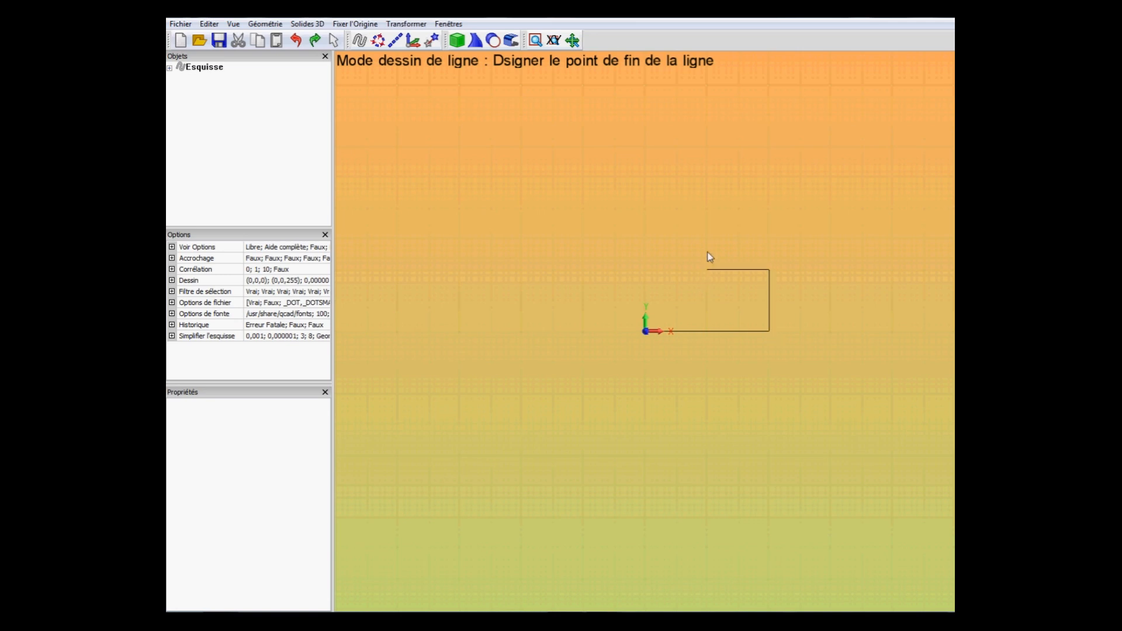
{"action": "left_click", "coordinate": [707, 207]}
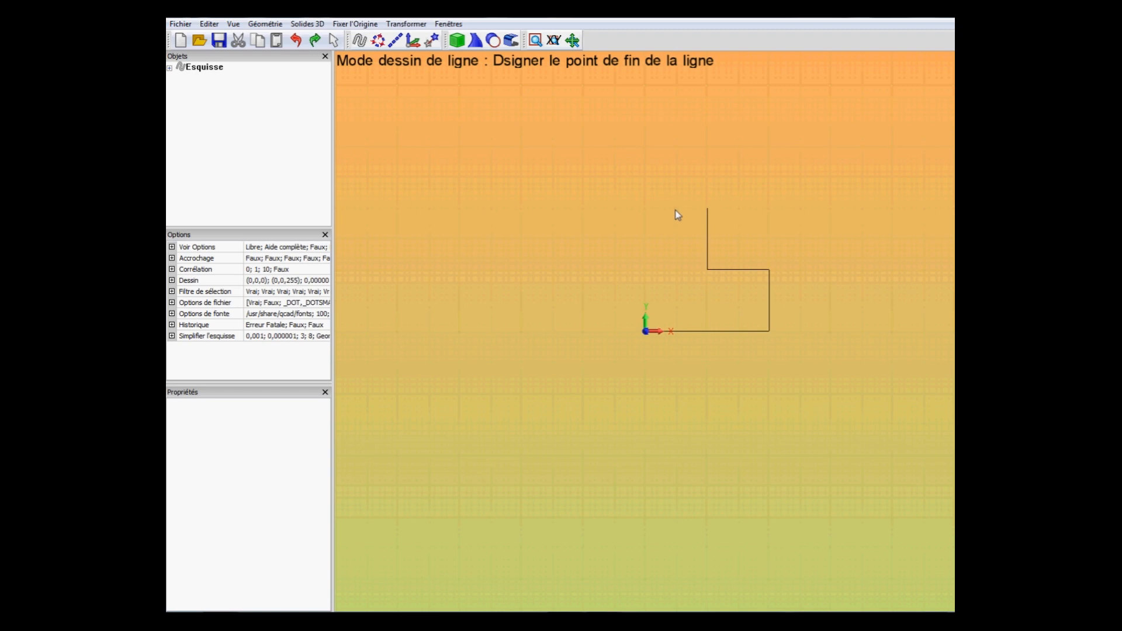
{"action": "left_click", "coordinate": [646, 208]}
{"action": "left_click", "coordinate": [645, 270]}
{"action": "left_click", "coordinate": [584, 270]}
{"action": "left_click", "coordinate": [583, 332]}
{"action": "left_click", "coordinate": [645, 331]}
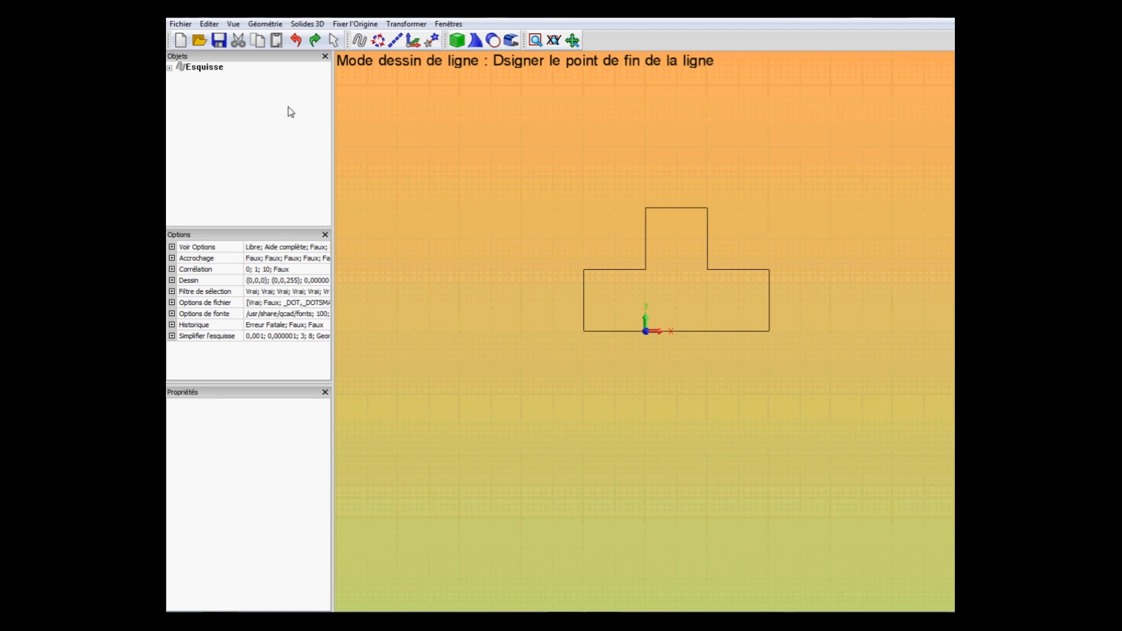
Review the file types available for saving the drawing under a new name, and cancel without saving
{"action": "left_click", "coordinate": [180, 23]}
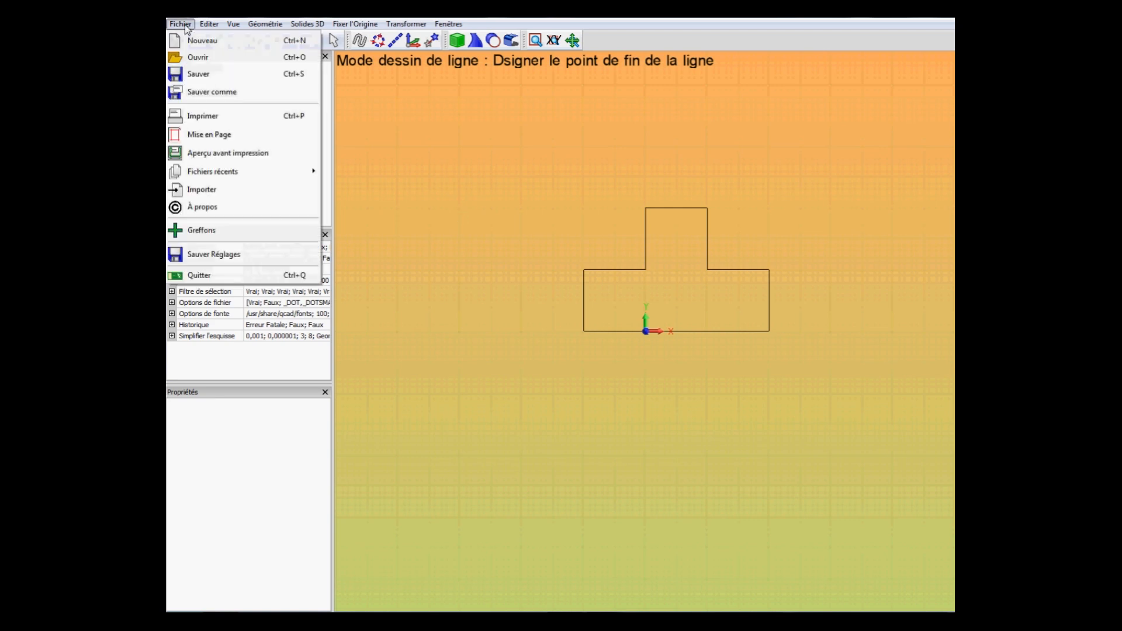
{"action": "left_click", "coordinate": [212, 92]}
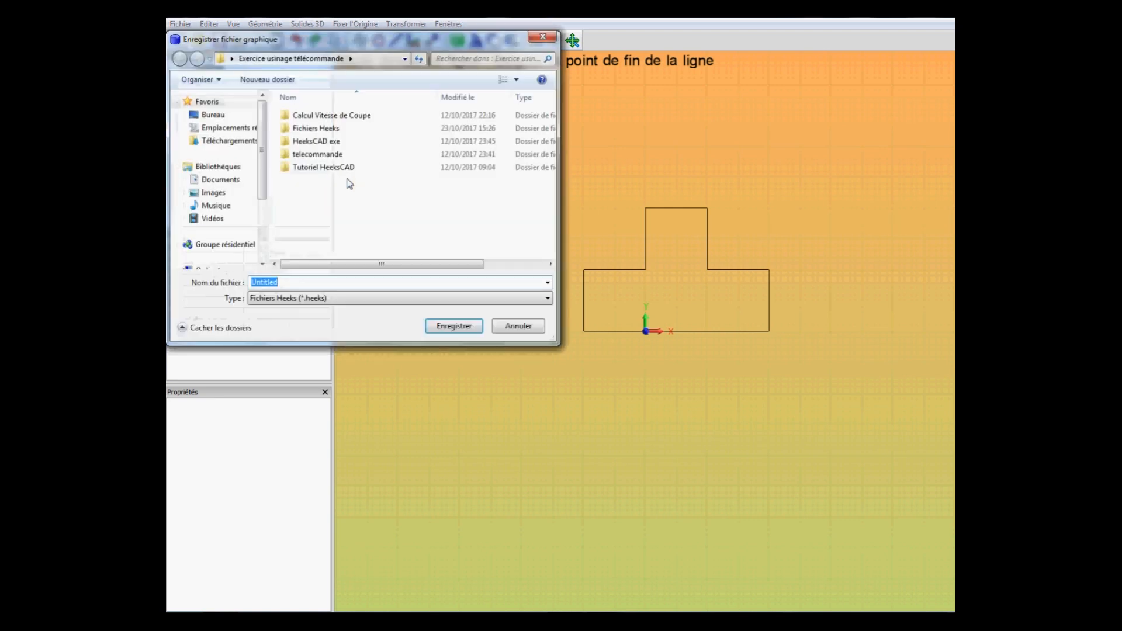
{"action": "left_click", "coordinate": [324, 300]}
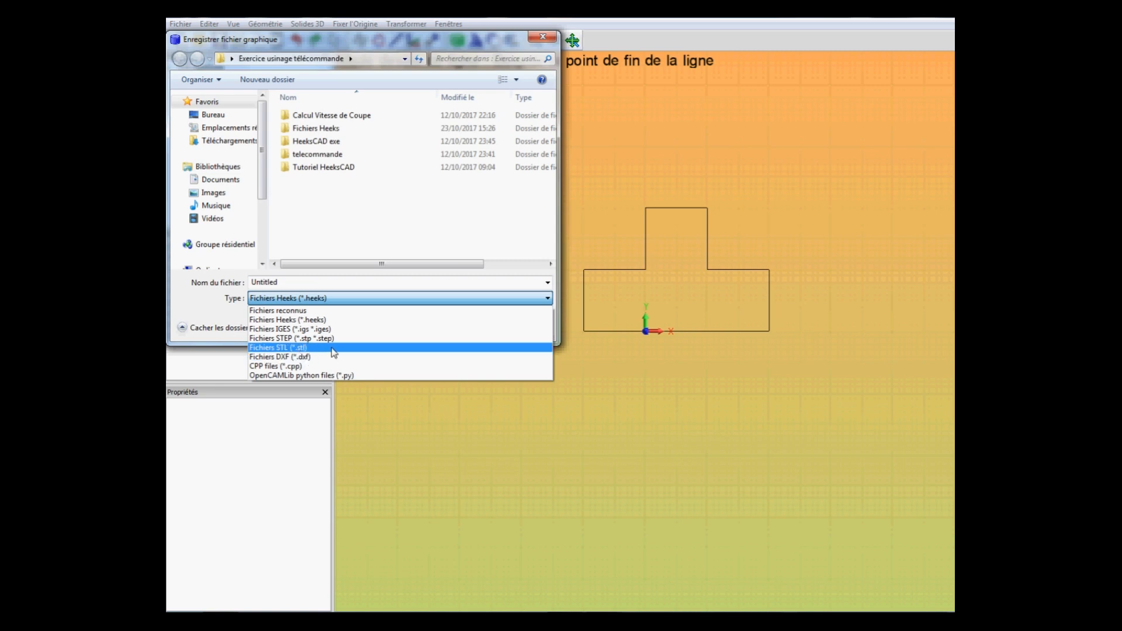
{"action": "left_click", "coordinate": [654, 156]}
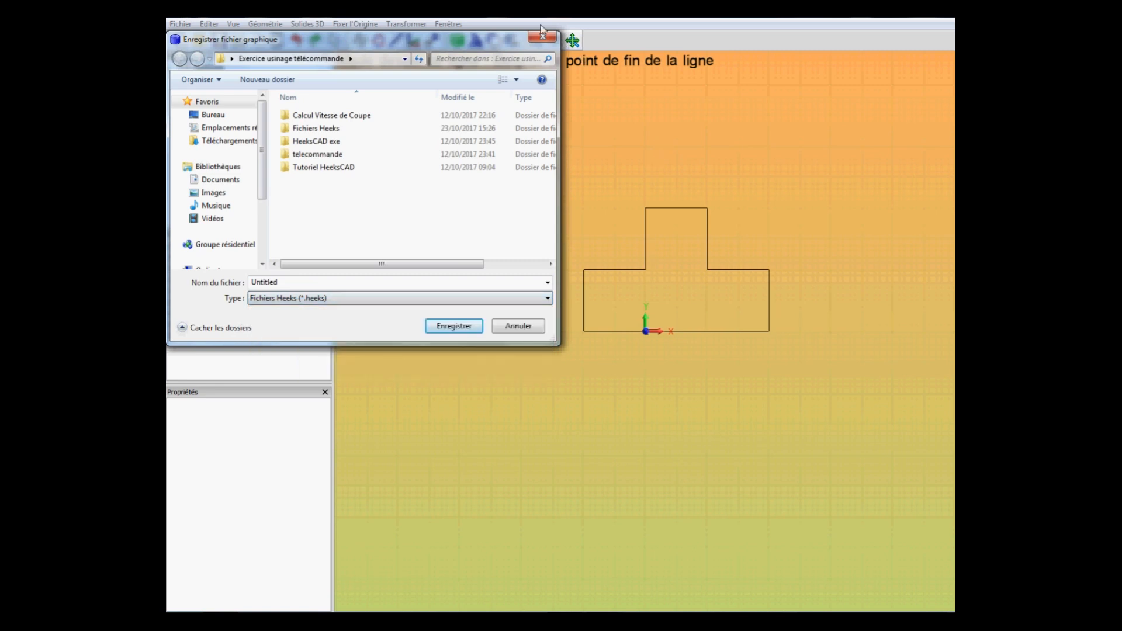
{"action": "left_click", "coordinate": [518, 326]}
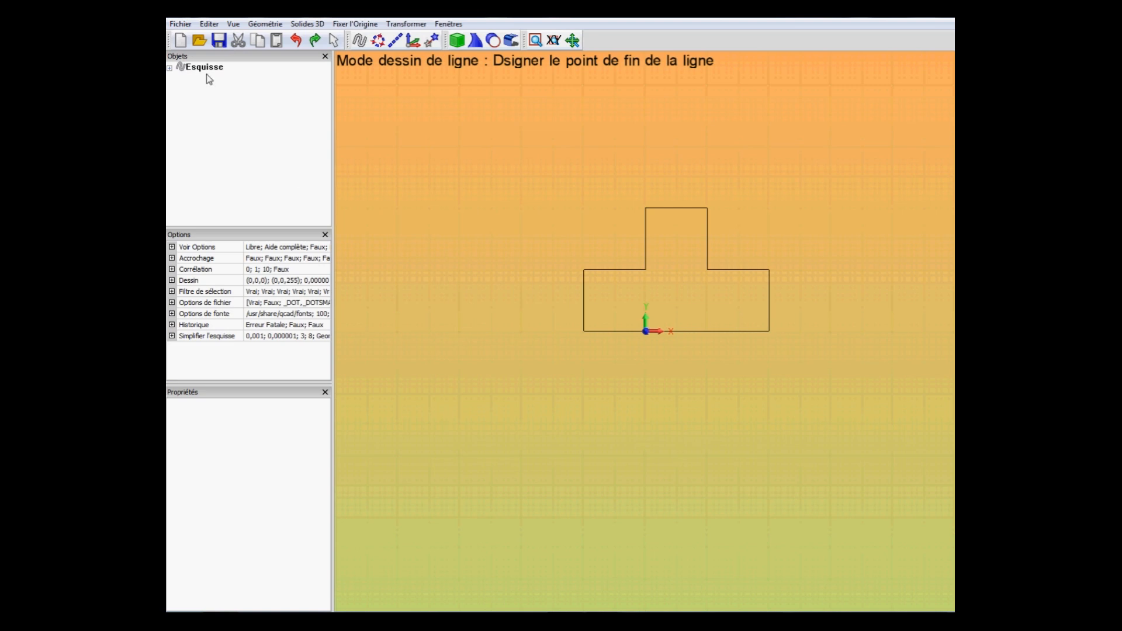
Leave line drawing, select the inverted-T sketch to view its properties, and delete it
{"action": "left_click", "coordinate": [333, 41]}
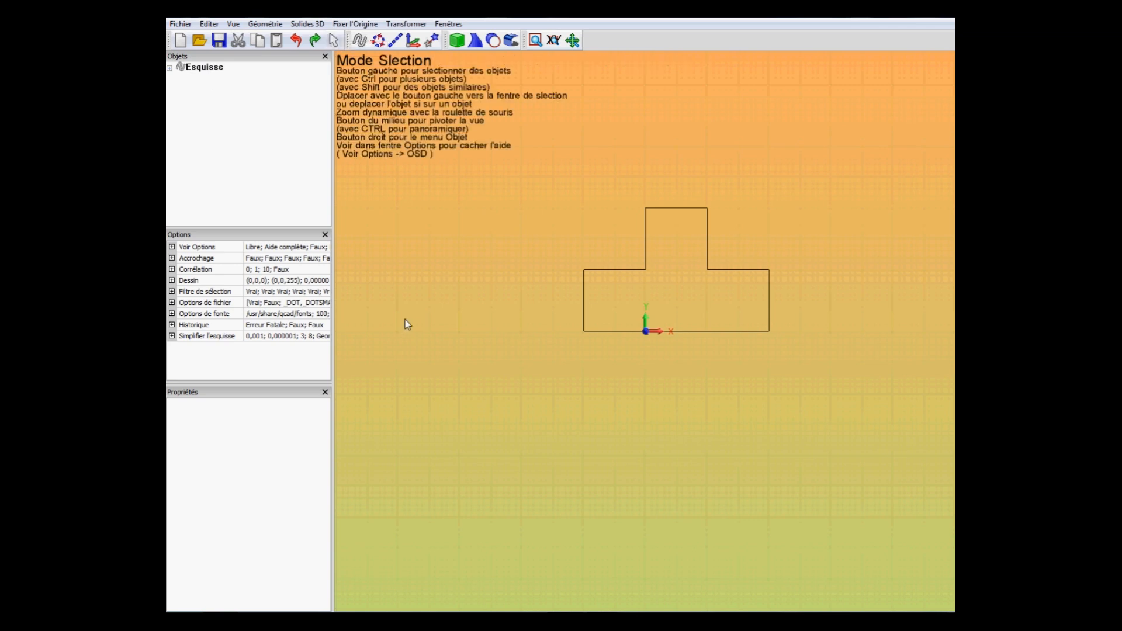
{"action": "left_click", "coordinate": [627, 271]}
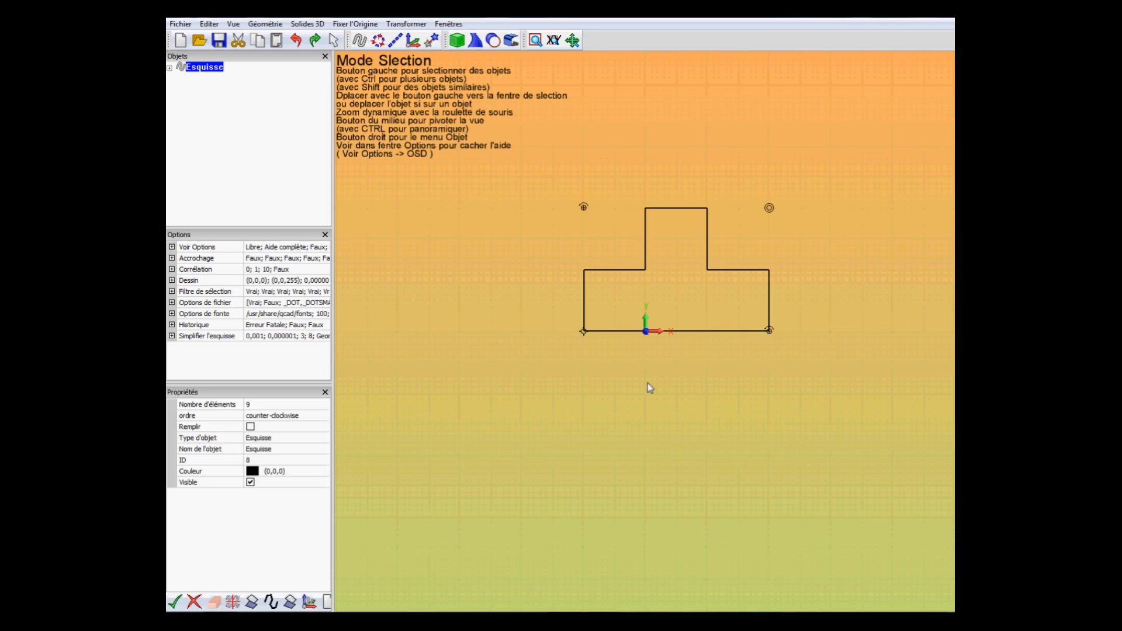
{"action": "left_click", "coordinate": [659, 419]}
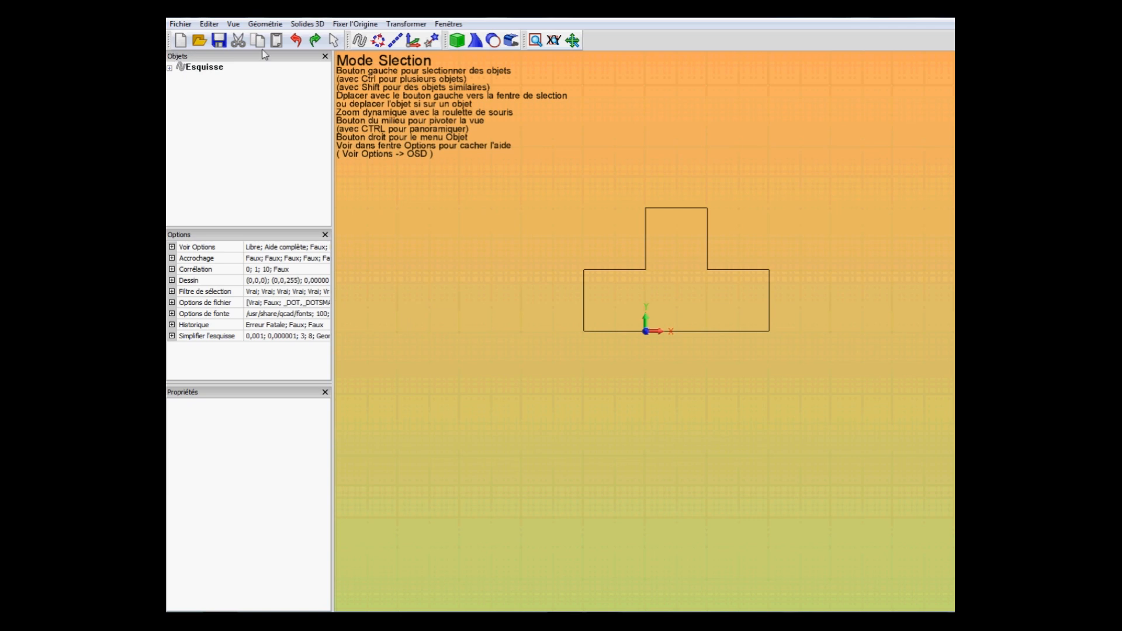
{"action": "left_click", "coordinate": [206, 70]}
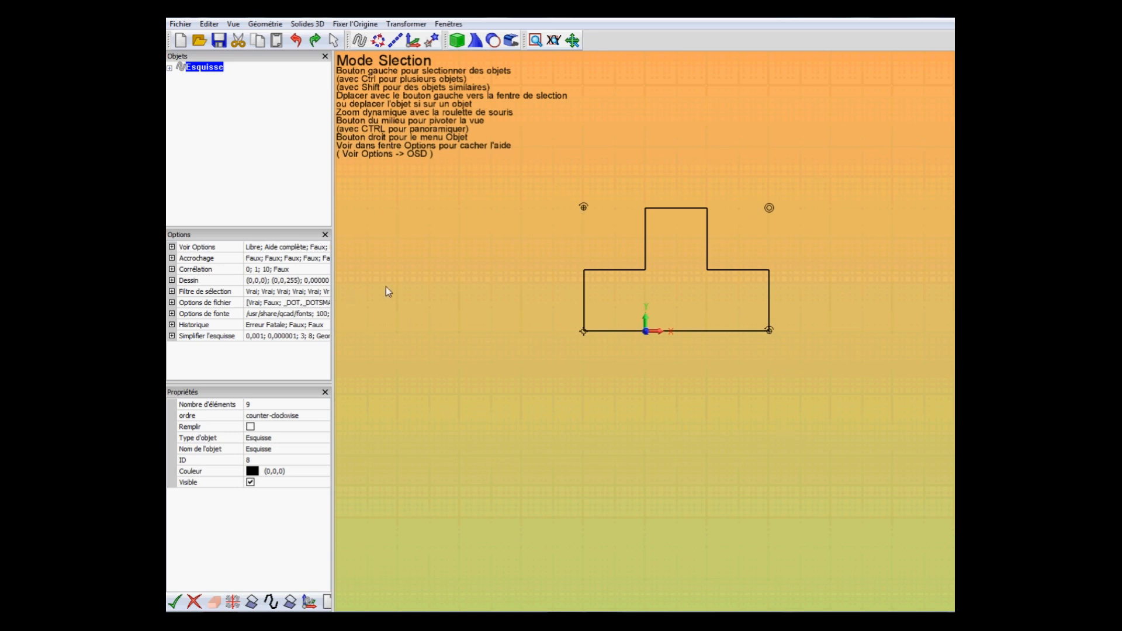
{"action": "right_click", "coordinate": [220, 72]}
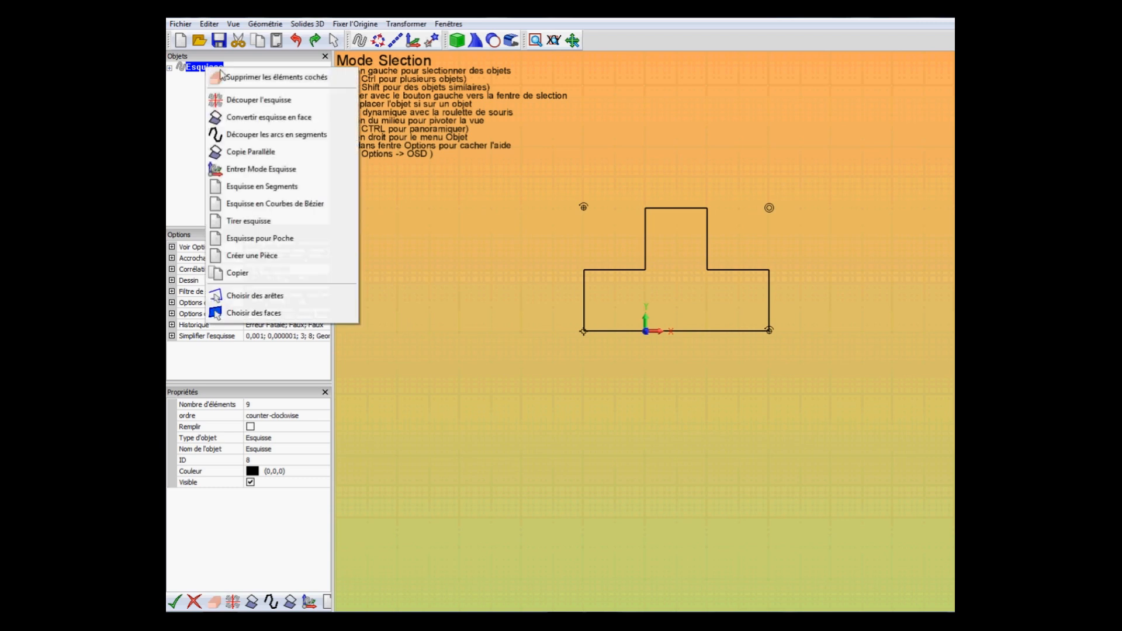
{"action": "left_click", "coordinate": [273, 78]}
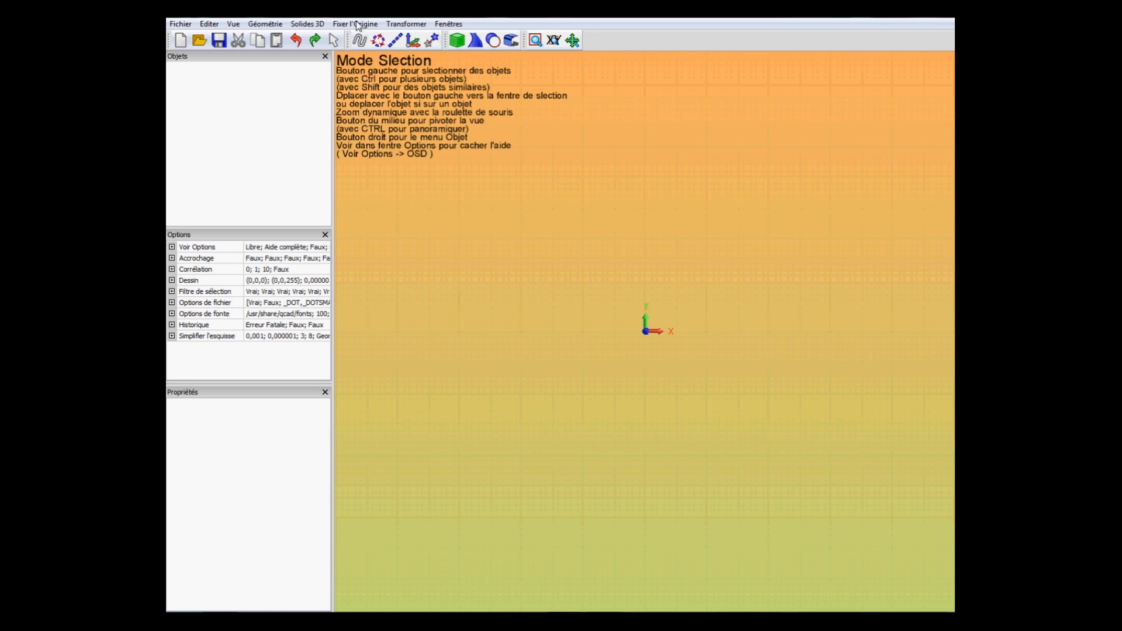
Draw a stepped run of four connected straight lines starting at the origin, alternating horizontal and vertical
{"action": "left_click", "coordinate": [362, 41]}
{"action": "left_click", "coordinate": [362, 40]}
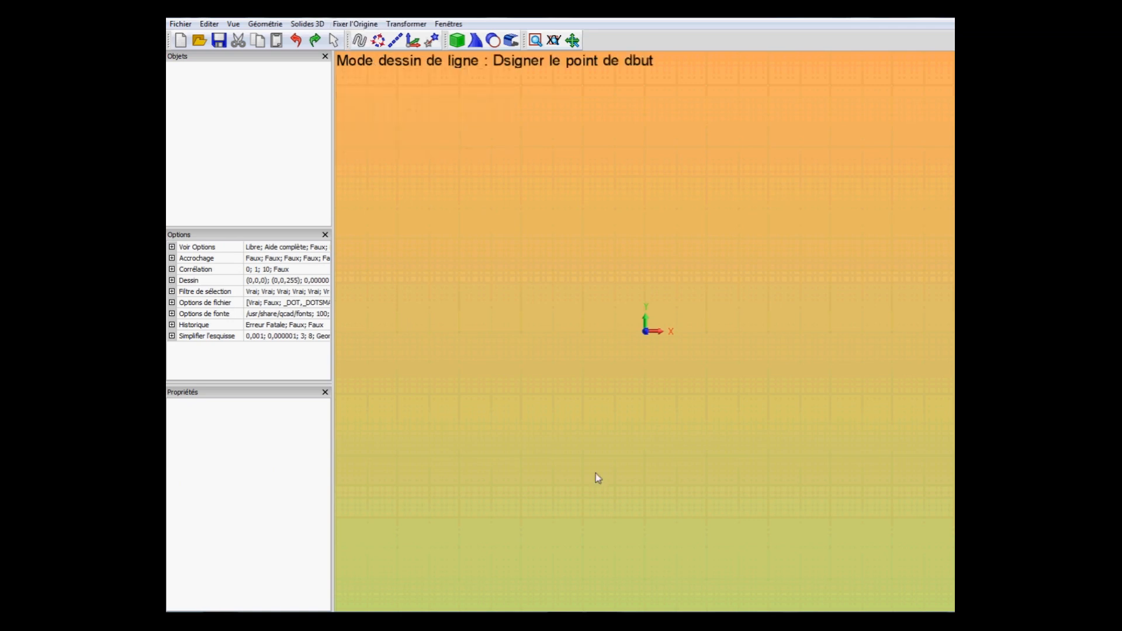
{"action": "left_click", "coordinate": [647, 332]}
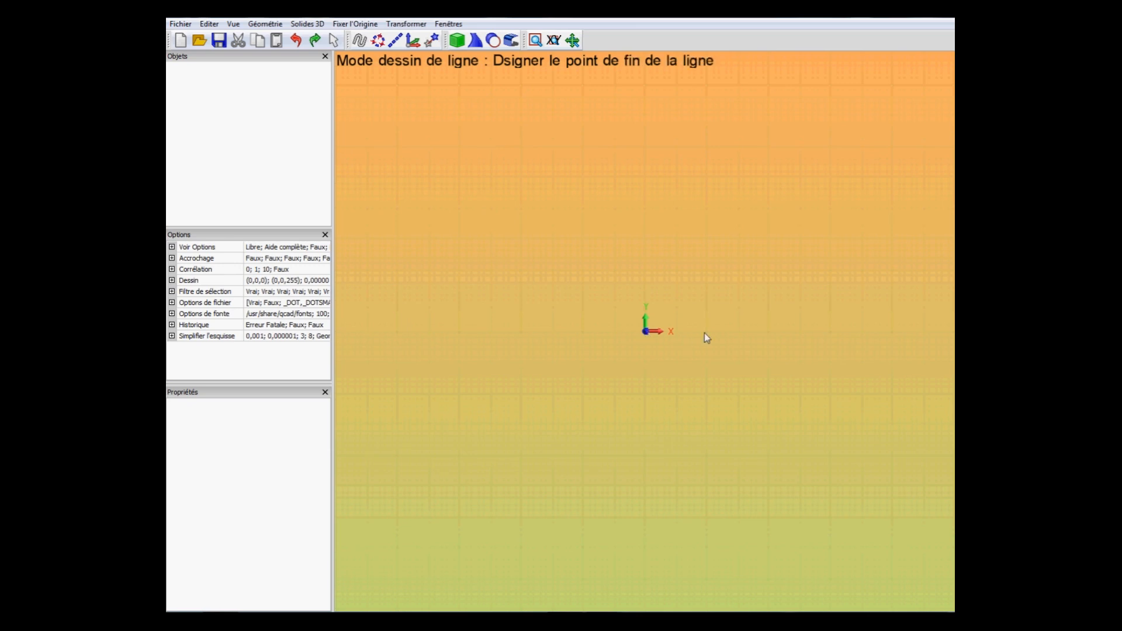
{"action": "left_click", "coordinate": [738, 332]}
{"action": "left_click", "coordinate": [738, 270]}
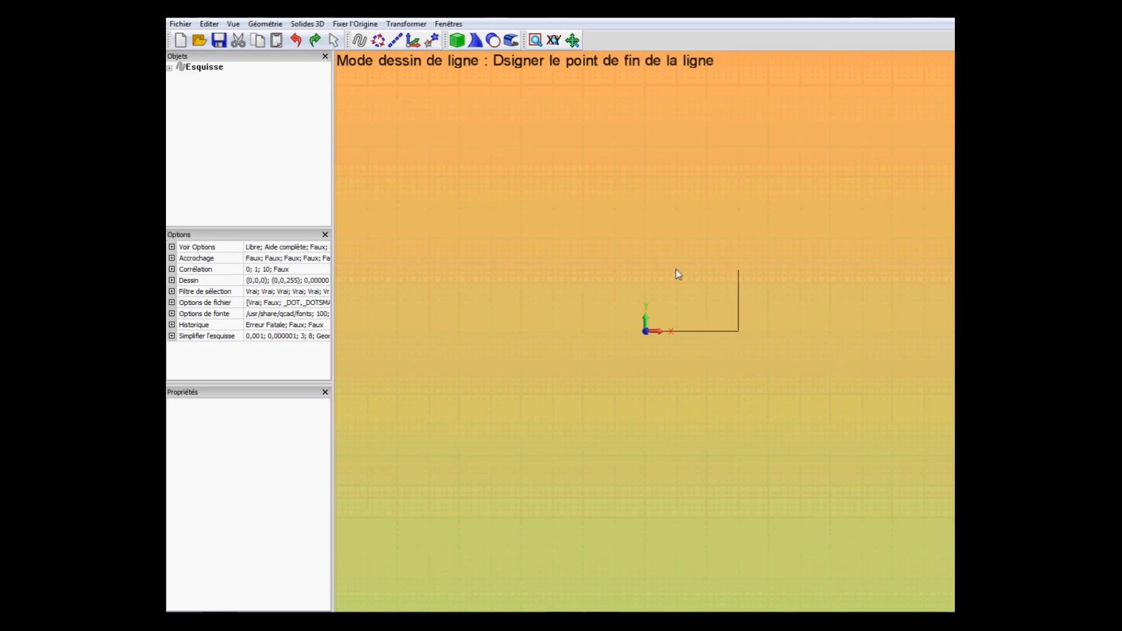
{"action": "left_click", "coordinate": [676, 270]}
{"action": "left_click", "coordinate": [677, 208]}
Continue the outline with four connected arcs curving down to the X axis, and close it with a straight line to the origin
{"action": "key", "text": "a"}
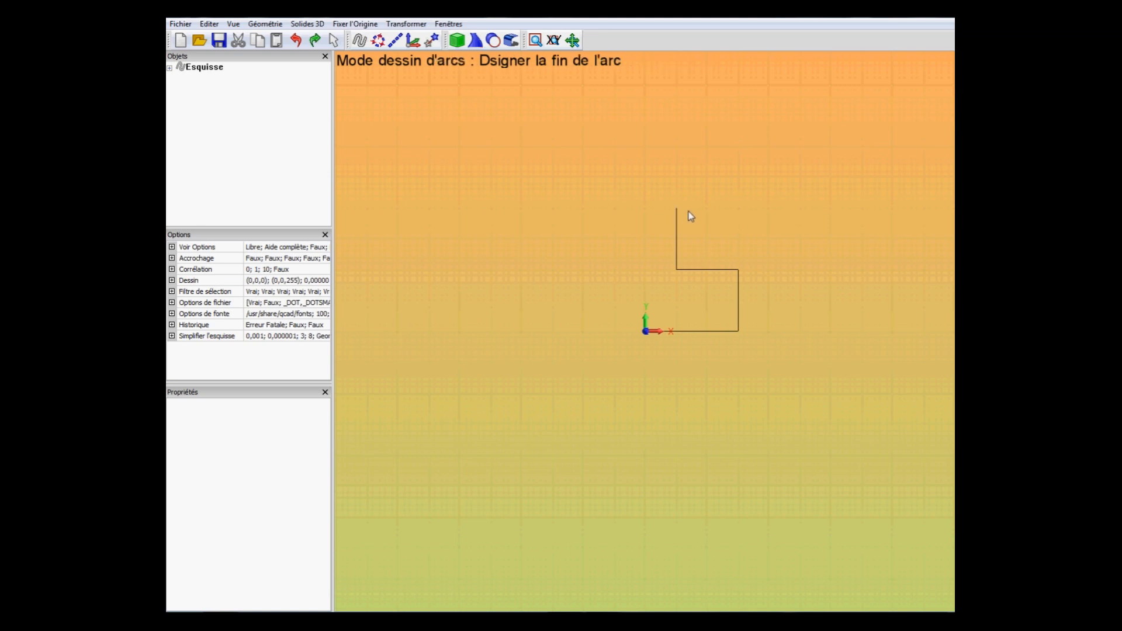
{"action": "left_click", "coordinate": [584, 209]}
{"action": "left_click", "coordinate": [522, 239]}
{"action": "left_click", "coordinate": [460, 302]}
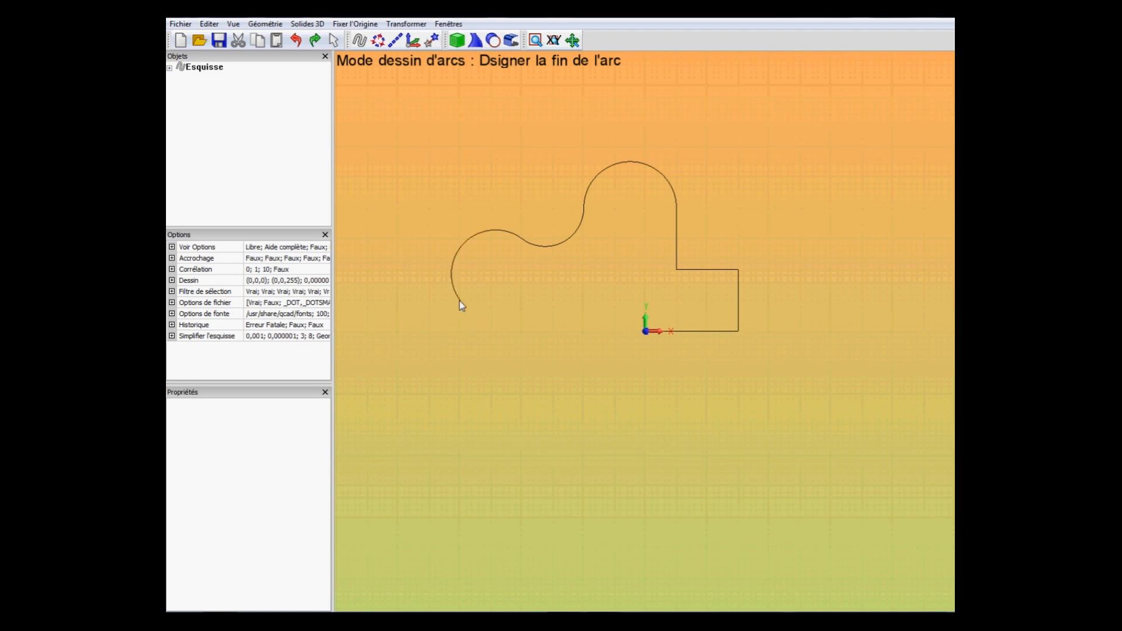
{"action": "left_click", "coordinate": [492, 333]}
{"action": "key", "text": "a"}
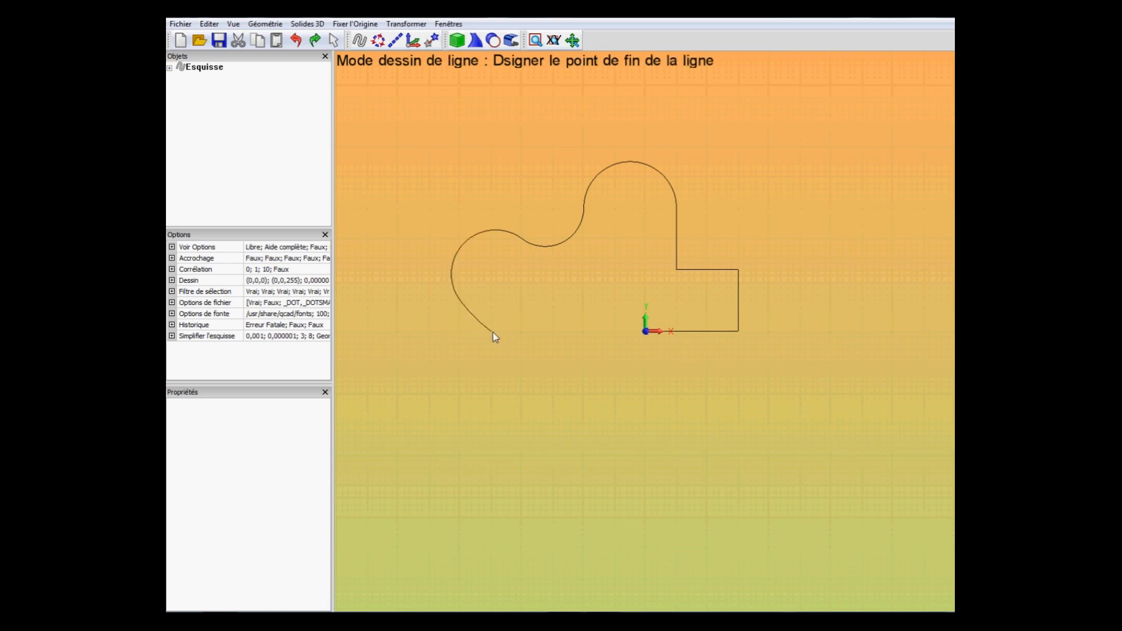
{"action": "left_click", "coordinate": [645, 332]}
Delete the closed line-and-arc sketch
{"action": "left_click", "coordinate": [214, 69]}
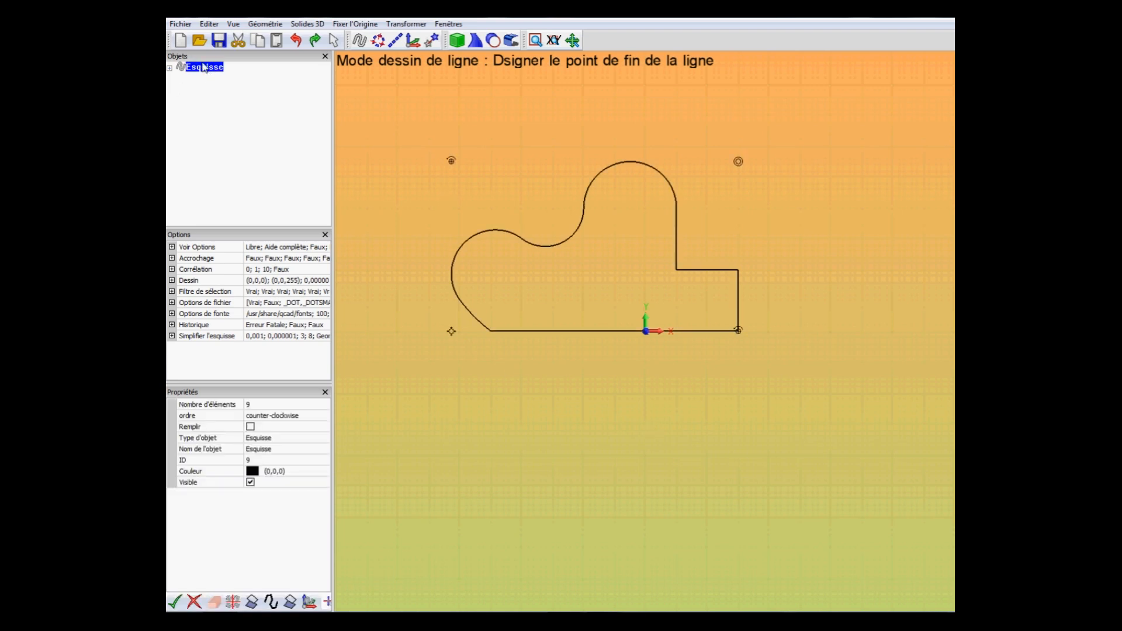
{"action": "right_click", "coordinate": [205, 69]}
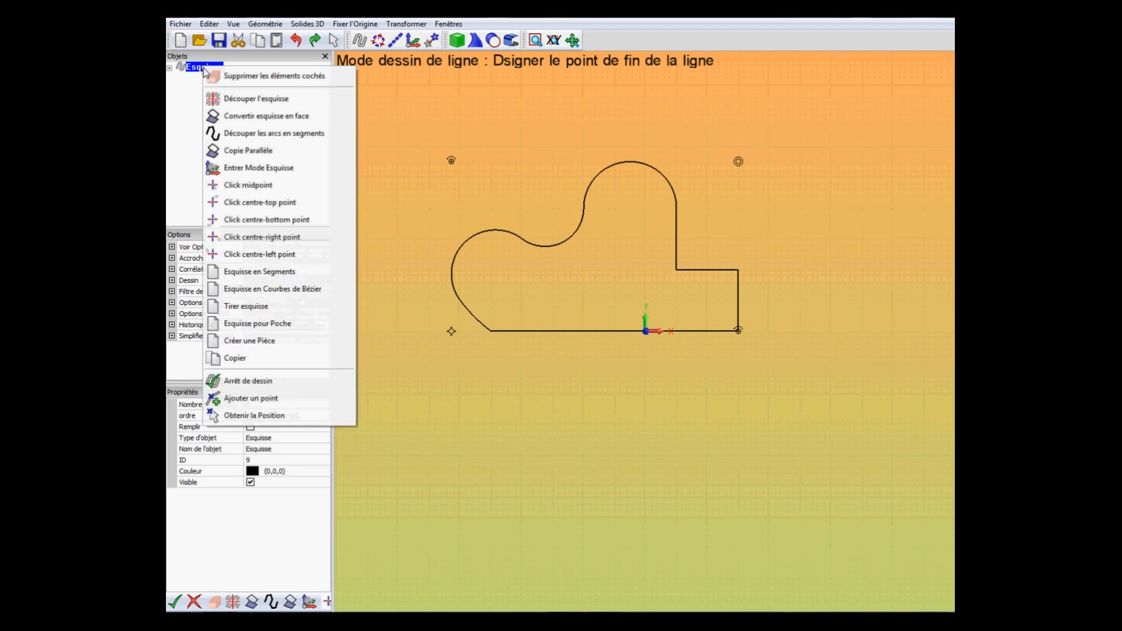
{"action": "left_click", "coordinate": [256, 76]}
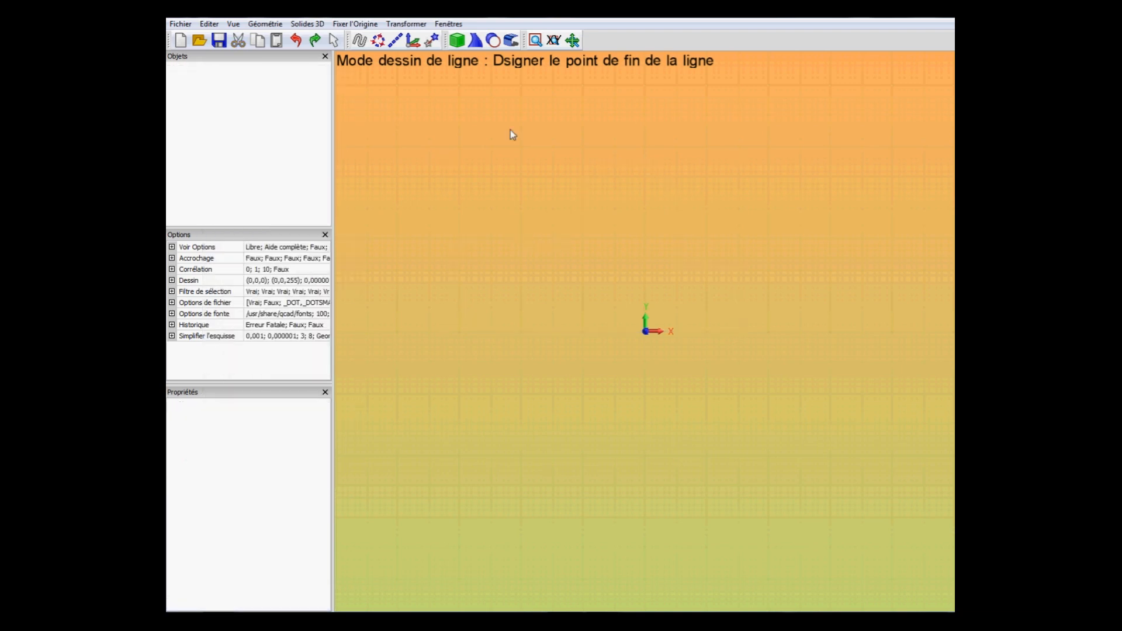
Add a box solid at the origin and rename it Cube 3D
{"action": "left_click", "coordinate": [458, 40]}
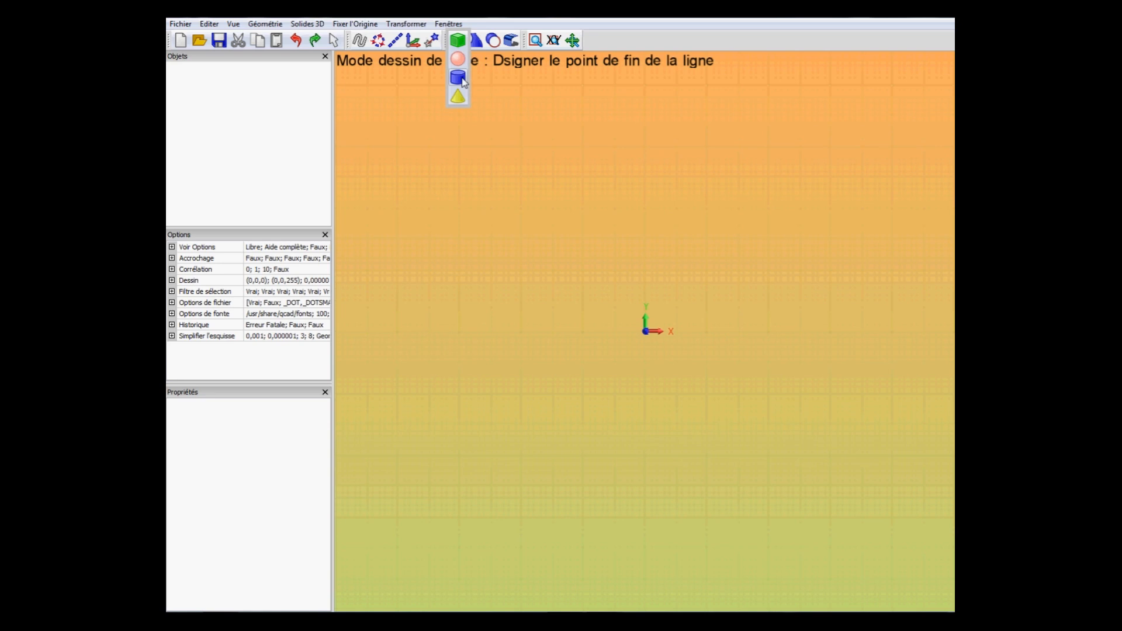
{"action": "left_click", "coordinate": [459, 42]}
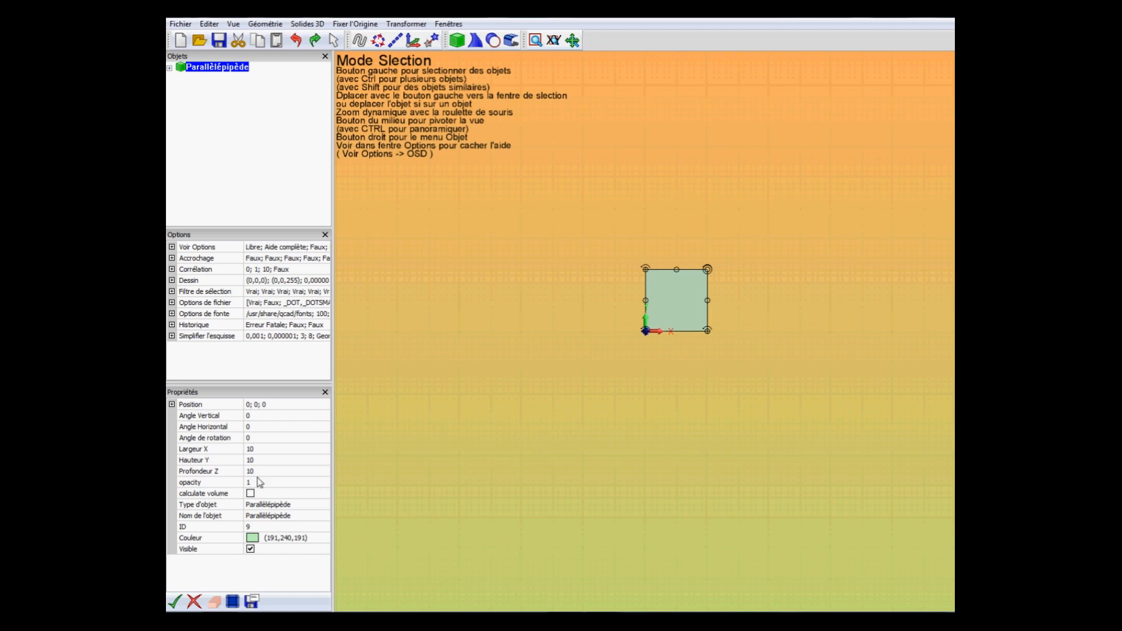
{"action": "left_click", "coordinate": [271, 517]}
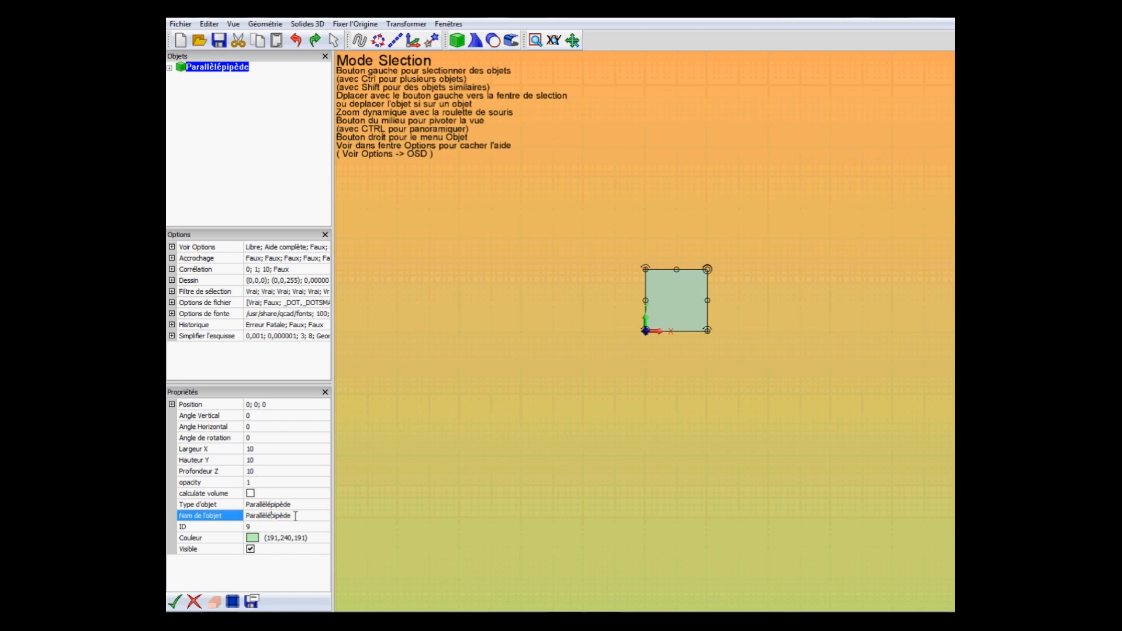
{"action": "left_click", "coordinate": [252, 515]}
{"action": "type", "text": "Cube 3D"}
{"action": "key", "text": "Return"}
Set the colour of Cube 3D to black (0,0,0)
{"action": "left_click", "coordinate": [259, 542]}
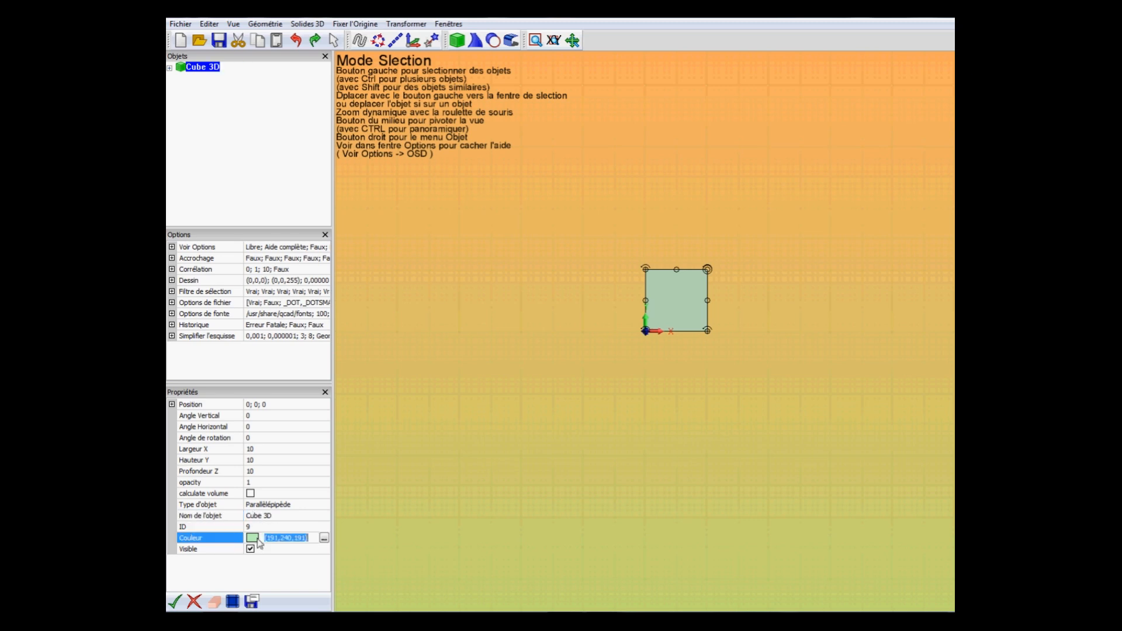
{"action": "left_click", "coordinate": [323, 539]}
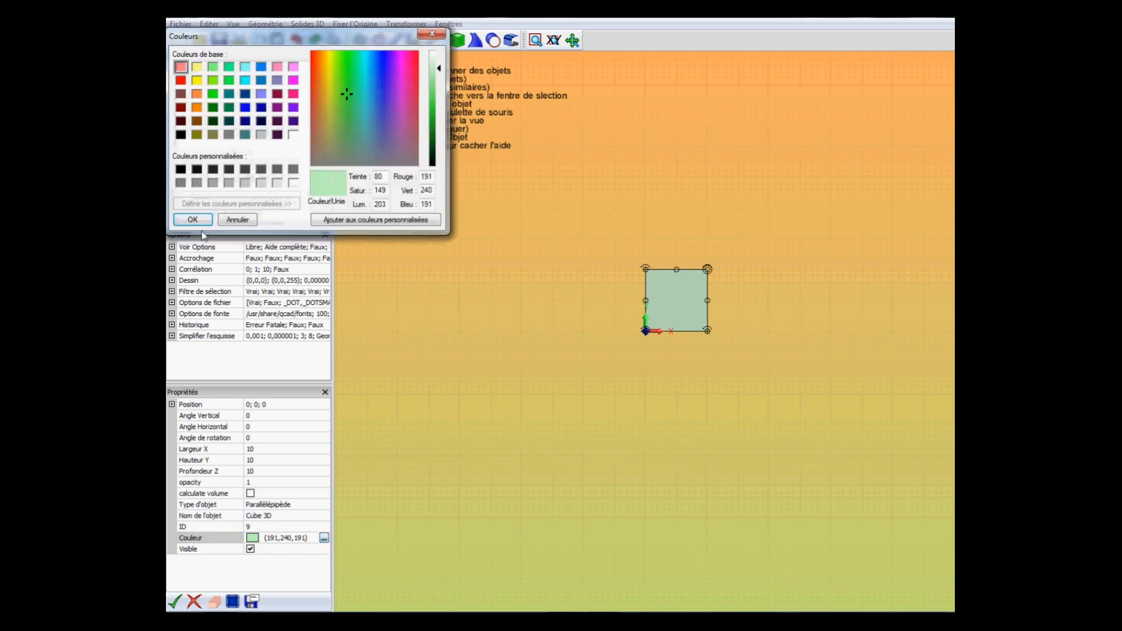
{"action": "left_click", "coordinate": [181, 169]}
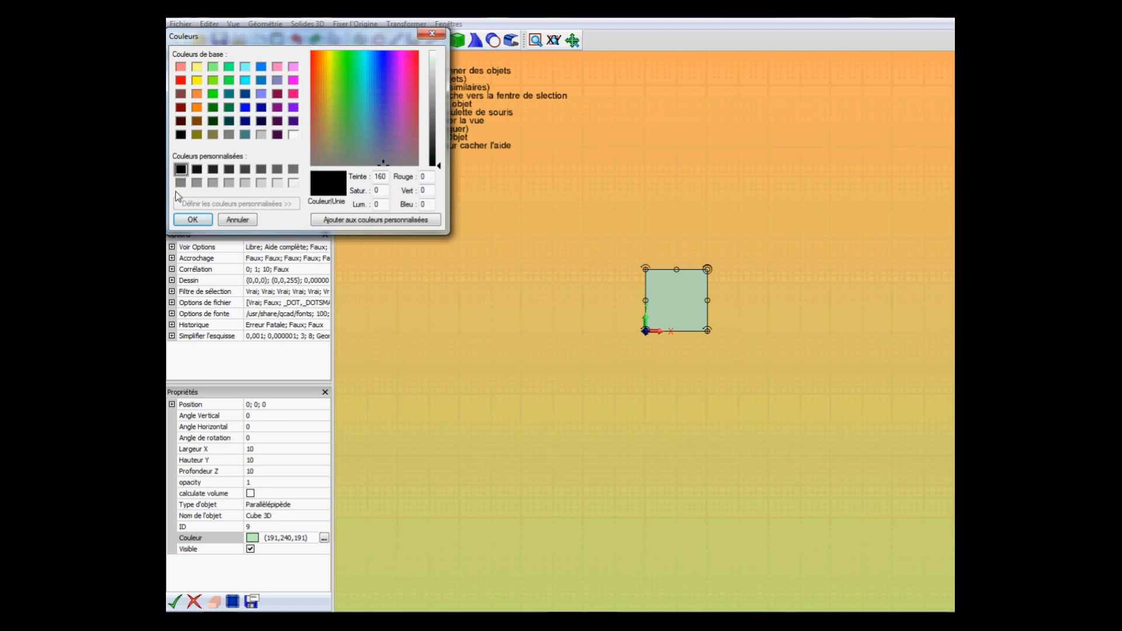
{"action": "left_click", "coordinate": [191, 220]}
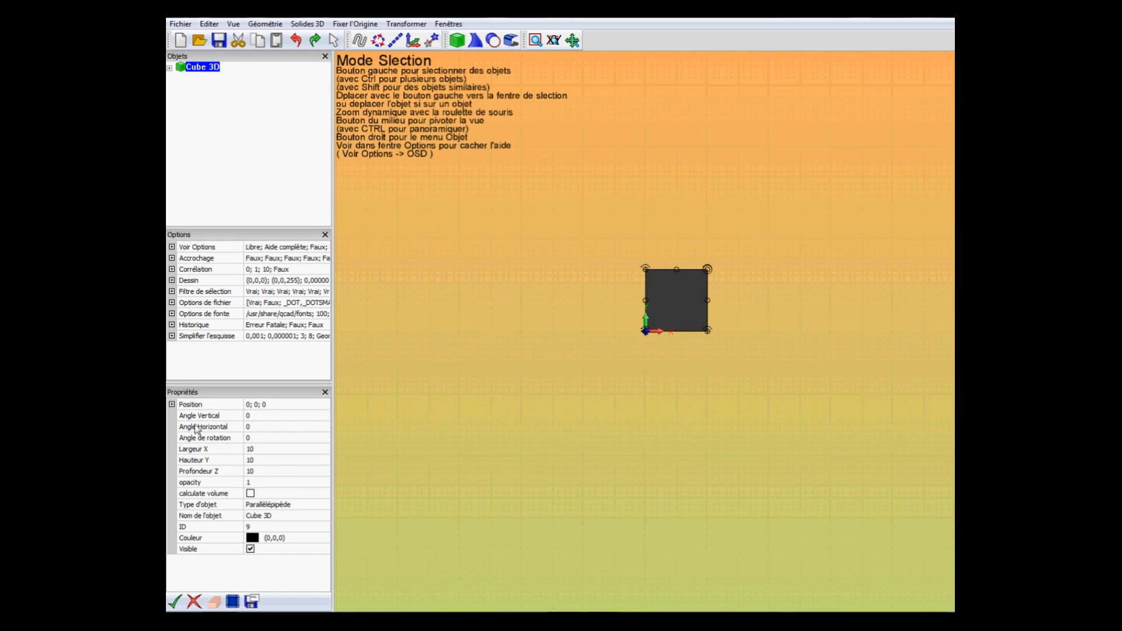
Set the X position of Cube 3D to 10 and apply the change
{"action": "left_click", "coordinate": [172, 405]}
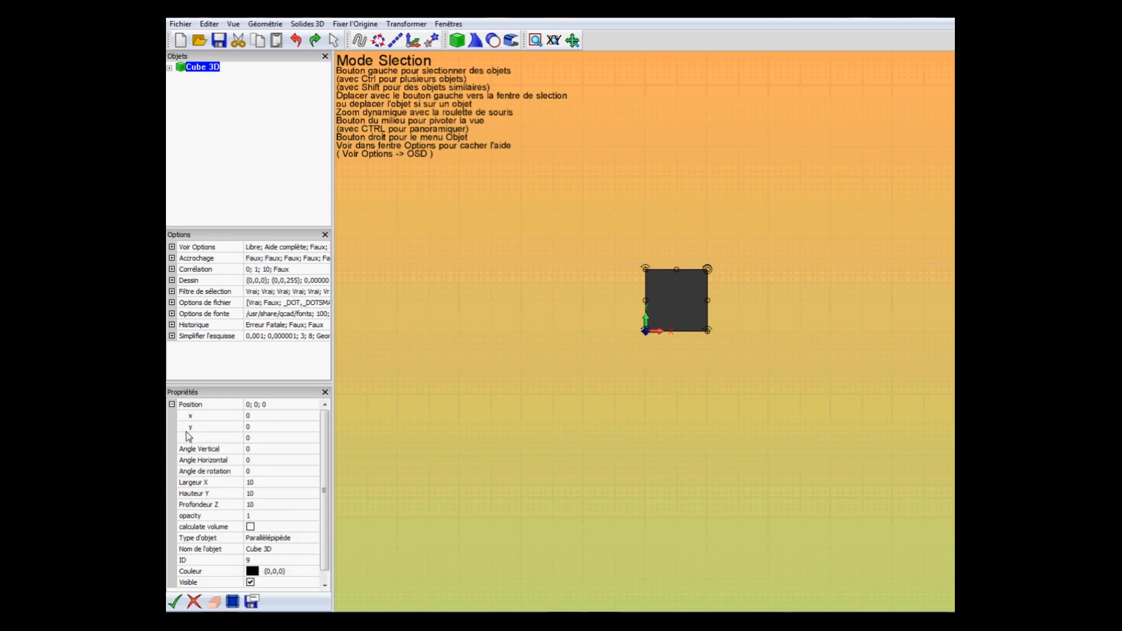
{"action": "left_click", "coordinate": [270, 419]}
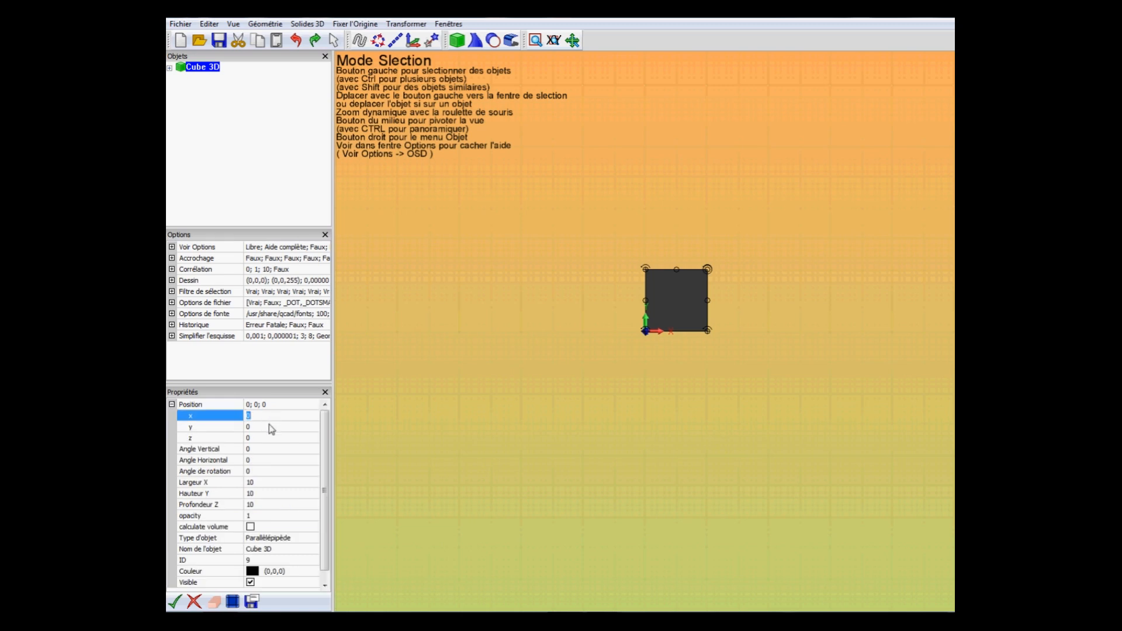
{"action": "type", "text": "10"}
{"action": "left_click", "coordinate": [176, 602]}
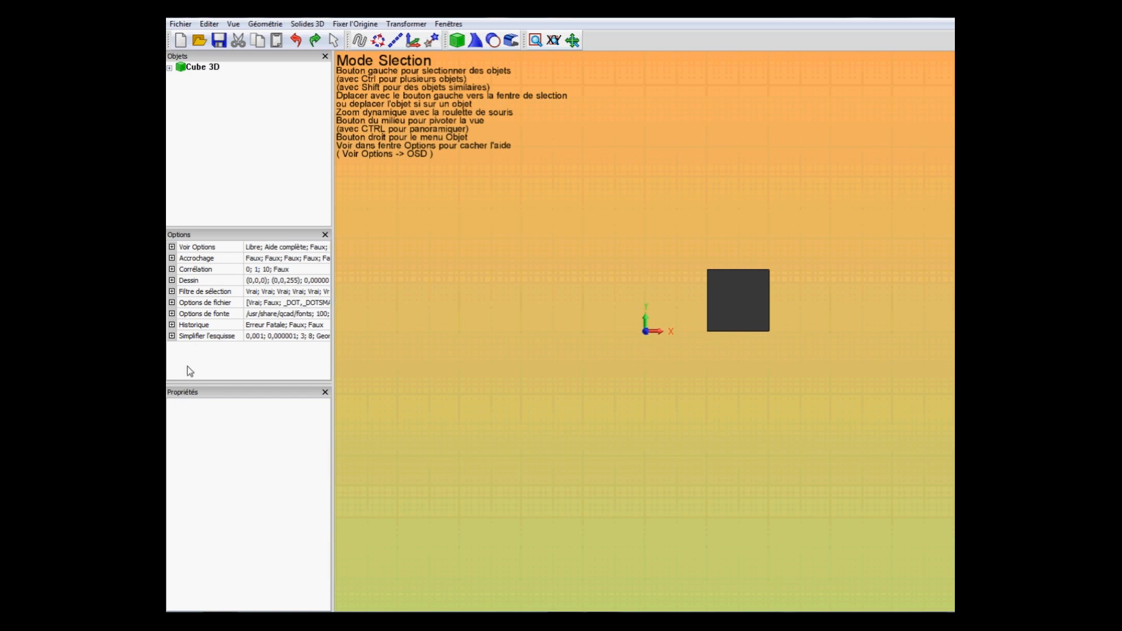
Set the Y position of Cube 3D to 10 and apply the change
{"action": "left_click", "coordinate": [203, 69]}
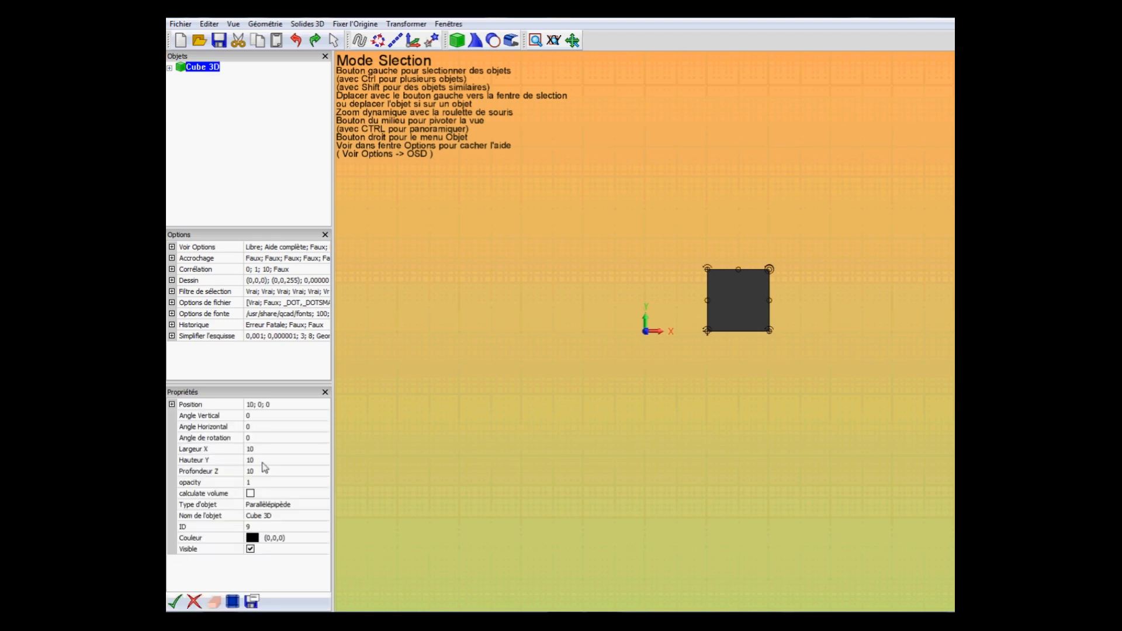
{"action": "left_click", "coordinate": [172, 405]}
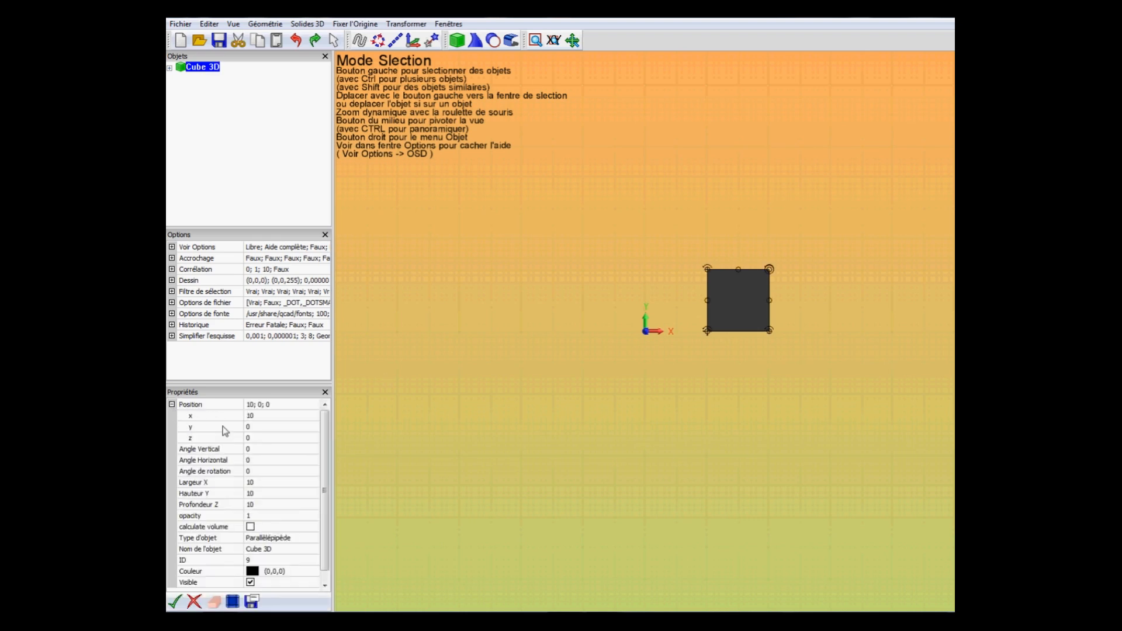
{"action": "left_click", "coordinate": [269, 427]}
{"action": "type", "text": "10"}
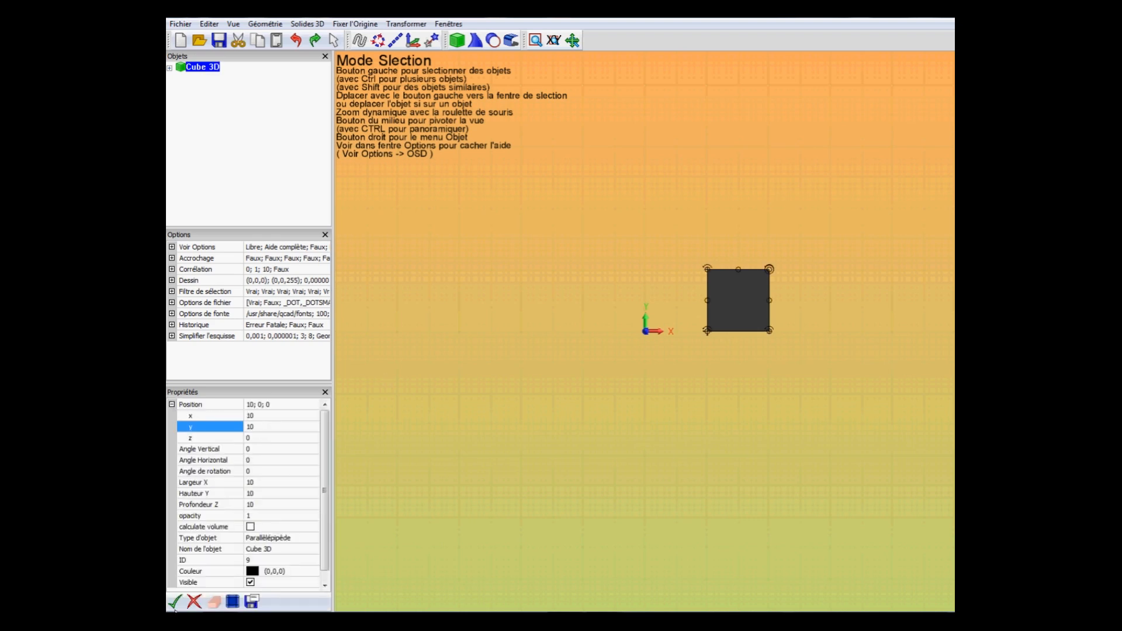
{"action": "left_click", "coordinate": [174, 606]}
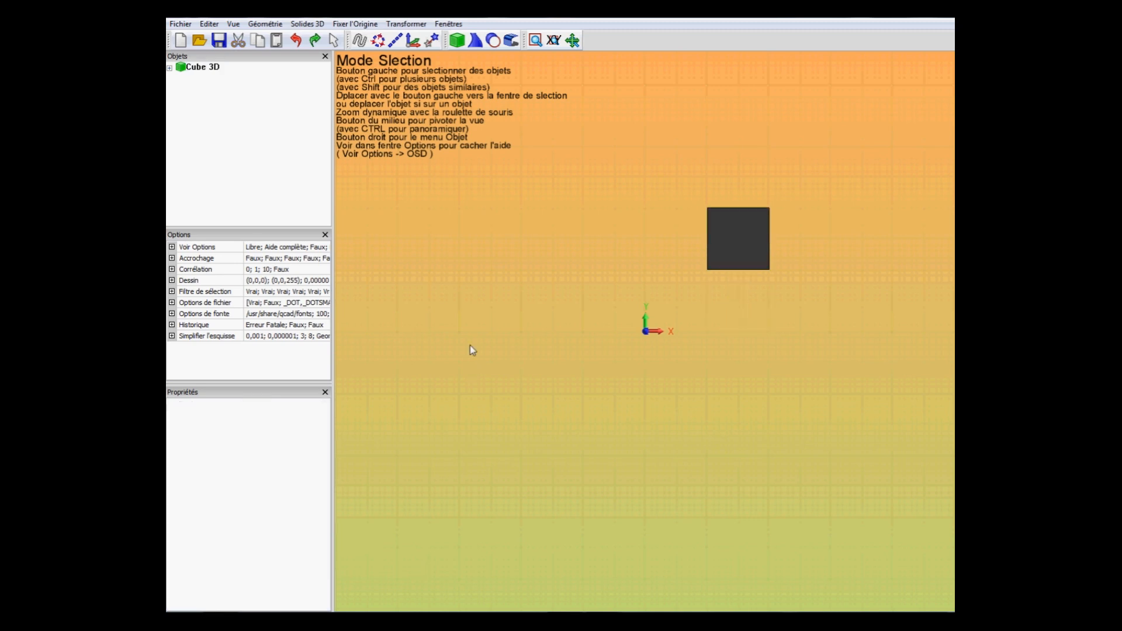
With the Z axis in view, set the Z position of Cube 3D to 10 and apply the change
{"action": "left_click", "coordinate": [554, 41]}
{"action": "left_click", "coordinate": [520, 234]}
{"action": "middle_click_drag", "start_coordinate": [530, 278], "coordinate": [616, 281]}
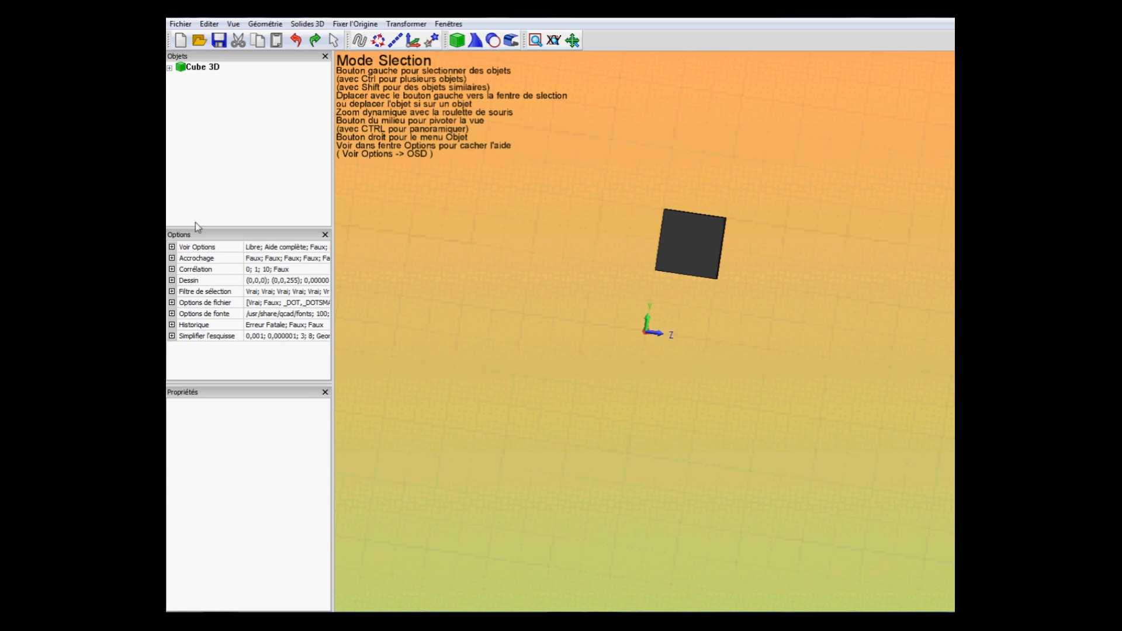
{"action": "left_click", "coordinate": [199, 67]}
{"action": "left_click", "coordinate": [172, 404]}
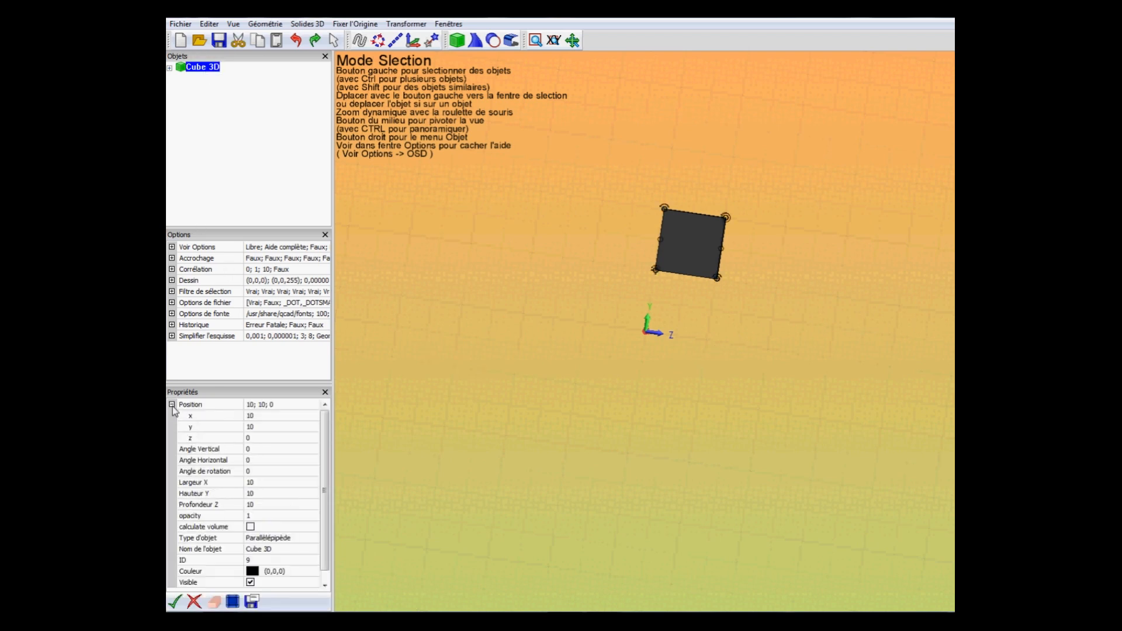
{"action": "left_click", "coordinate": [269, 439]}
{"action": "type", "text": "10"}
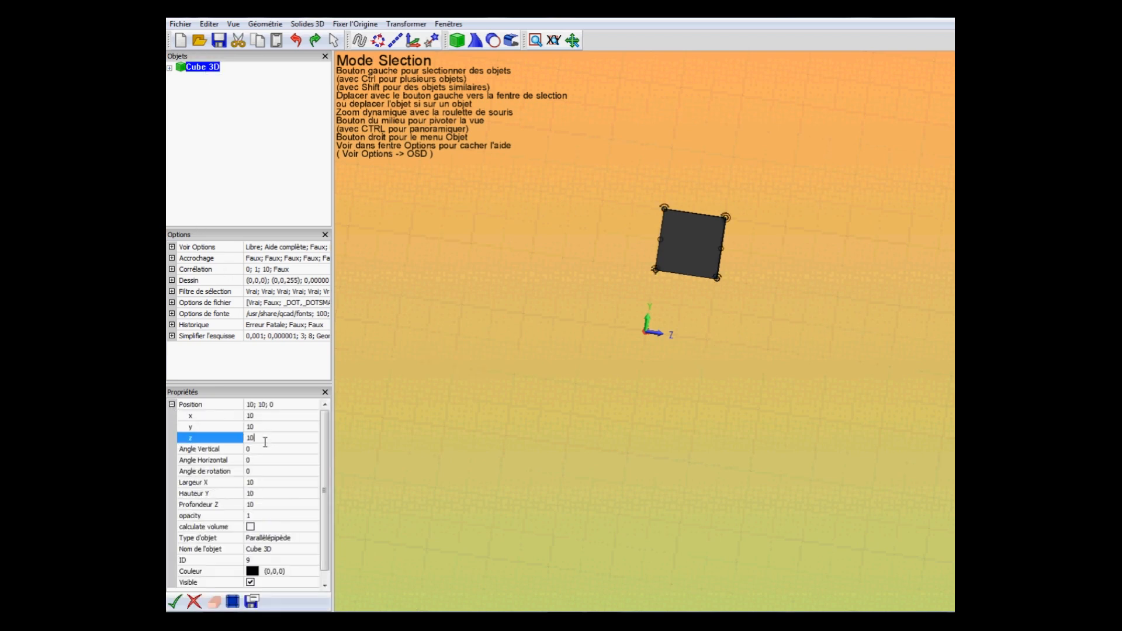
{"action": "left_click", "coordinate": [174, 601]}
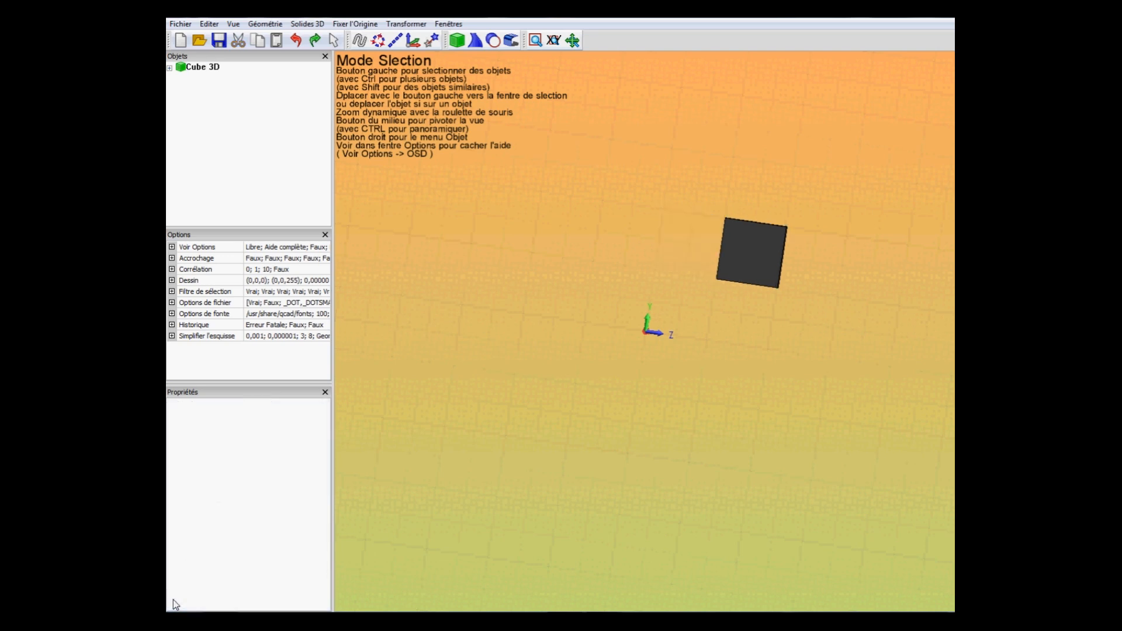
Examine the moved cube from an angle, return to a face-on view and get a close-up of it
{"action": "middle_click_drag", "start_coordinate": [588, 299], "coordinate": [569, 315]}
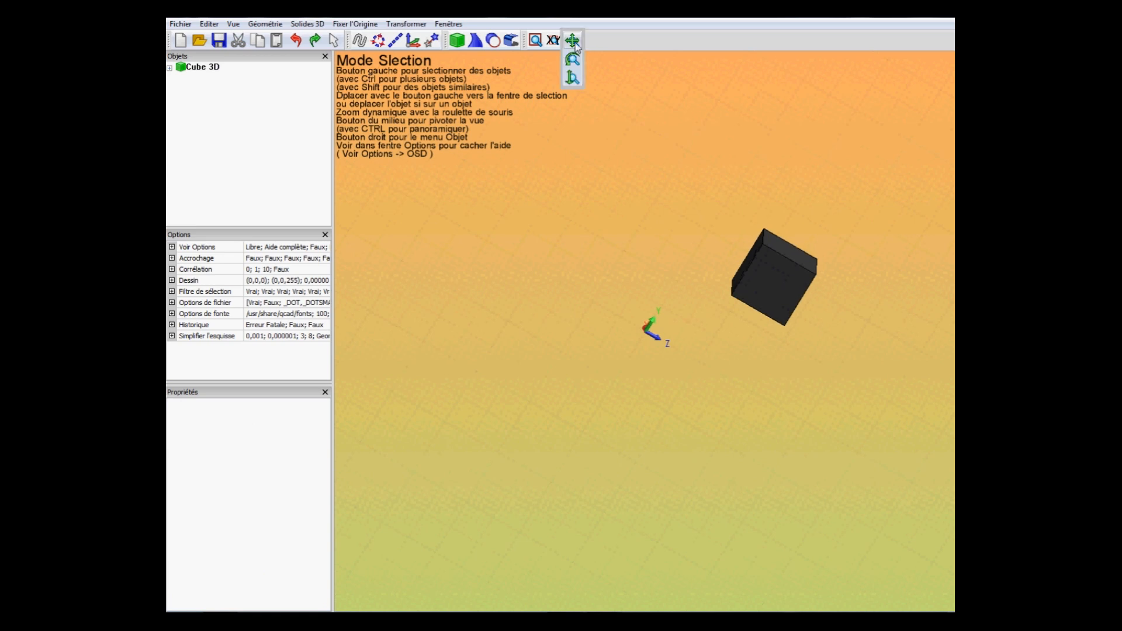
{"action": "left_click", "coordinate": [554, 40]}
{"action": "scroll", "coordinate": [549, 261], "scroll_direction": "down", "scroll_amount": 5}
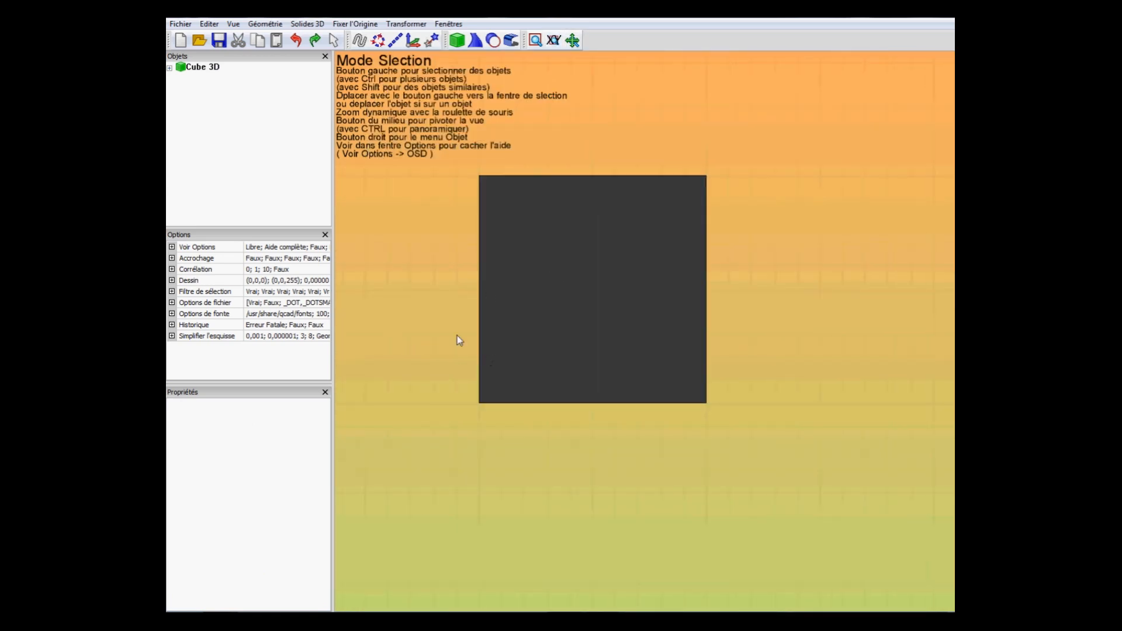
Set the X position of Cube 3D to 0
{"action": "middle_click_drag", "start_coordinate": [434, 303], "coordinate": [501, 317]}
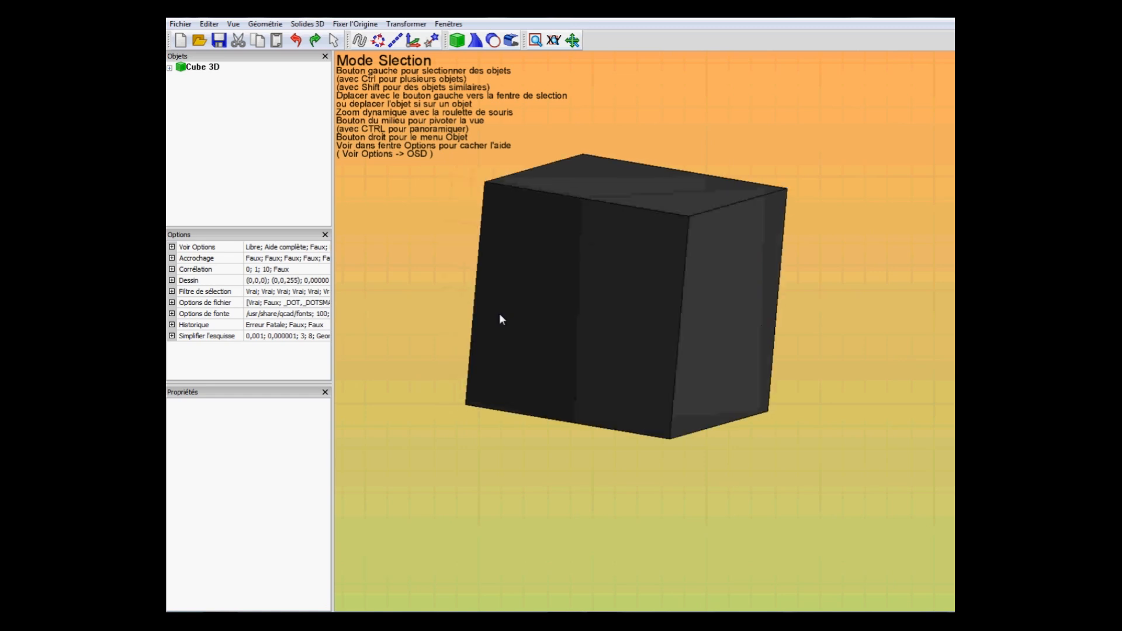
{"action": "left_click", "coordinate": [197, 68]}
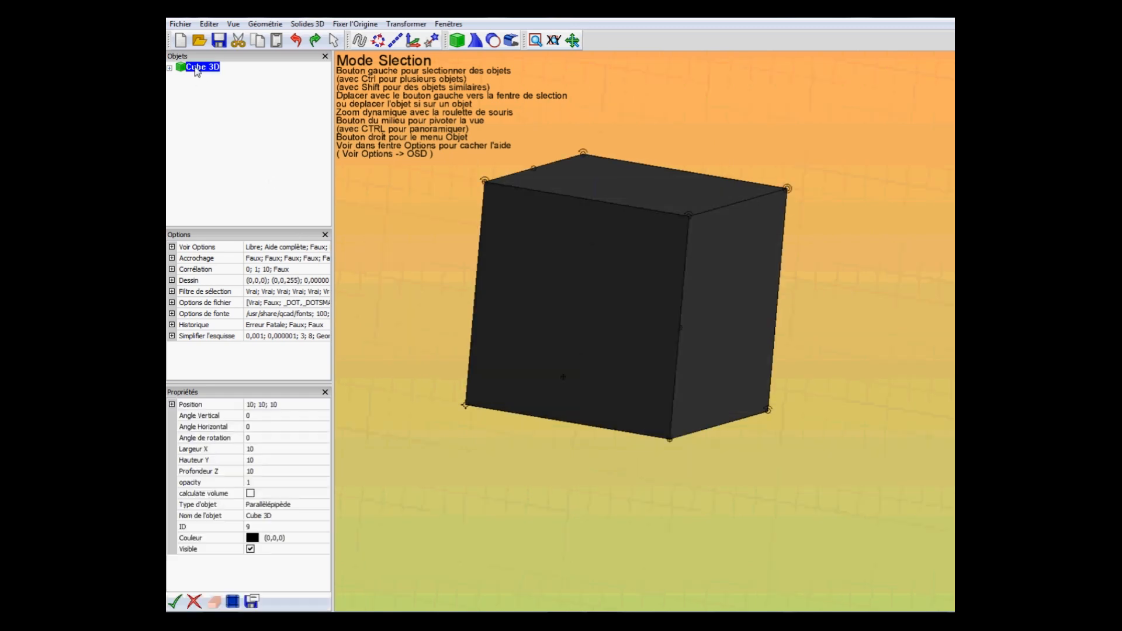
{"action": "left_click", "coordinate": [172, 404]}
{"action": "left_click", "coordinate": [272, 417]}
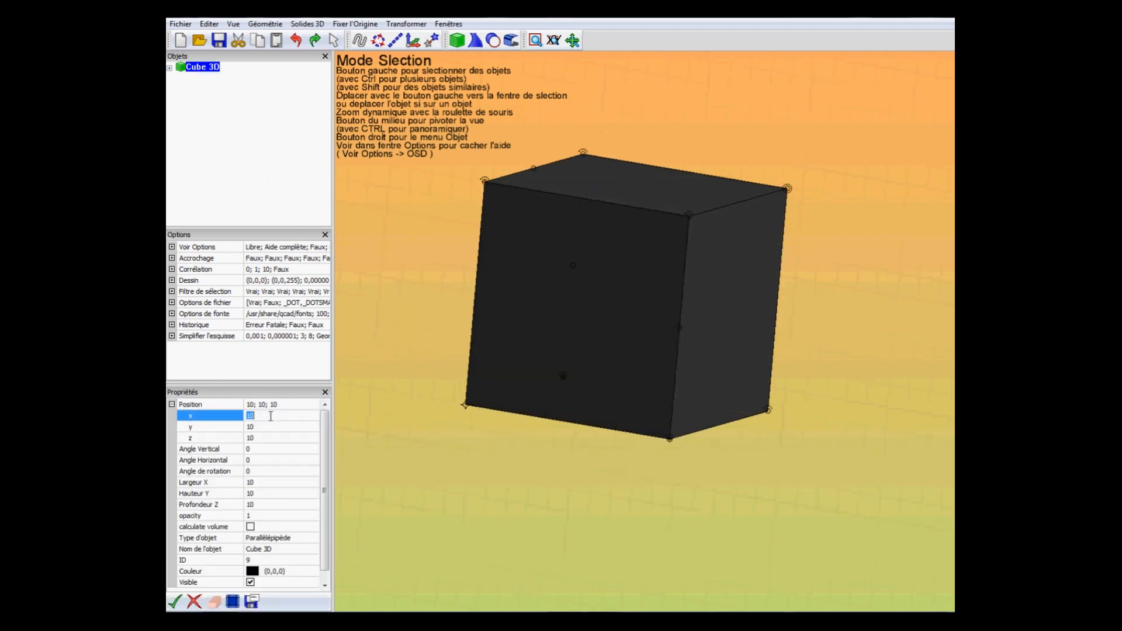
{"action": "type", "text": "0"}
{"action": "key", "text": "Return"}
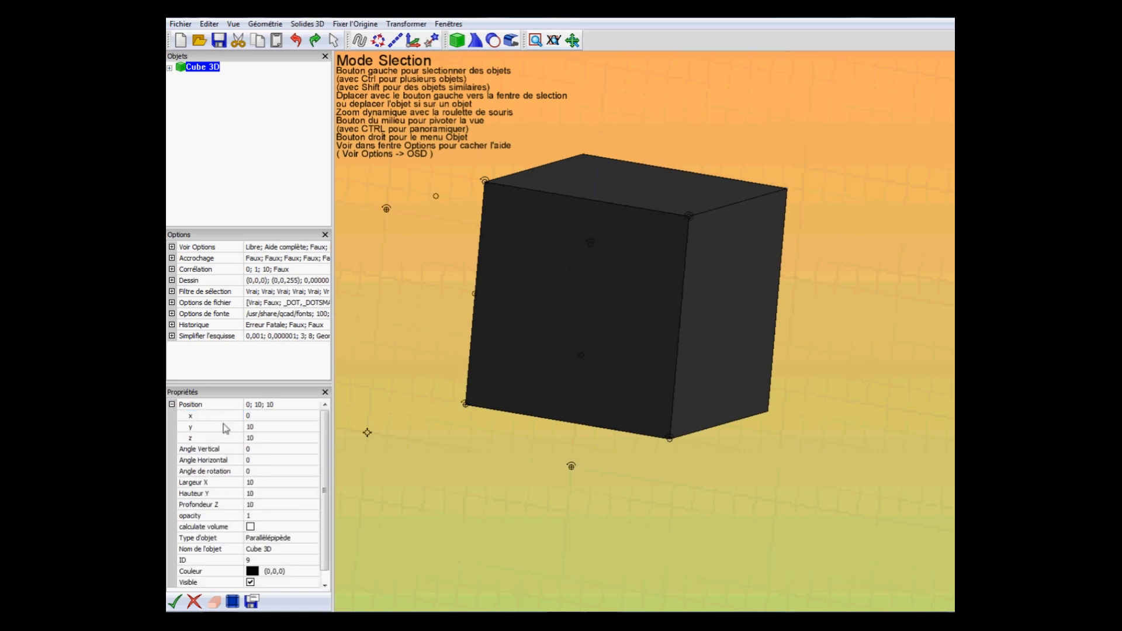
Set the Y position of Cube 3D to 0
{"action": "left_click", "coordinate": [264, 428]}
{"action": "type", "text": "0"}
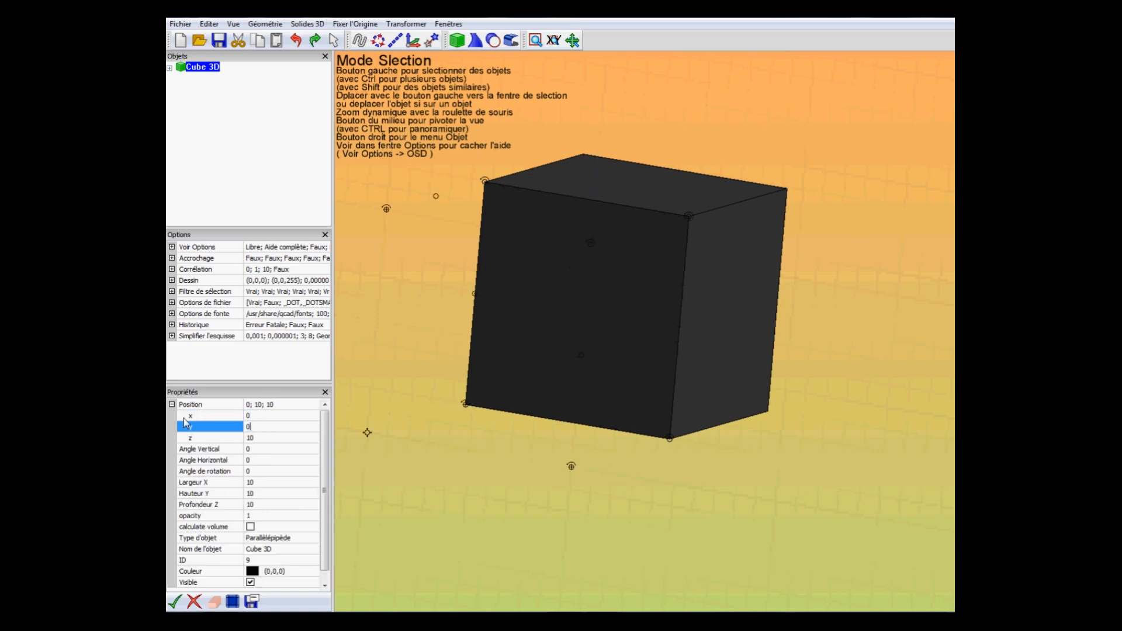
{"action": "key", "text": "Return"}
{"action": "left_click", "coordinate": [172, 404]}
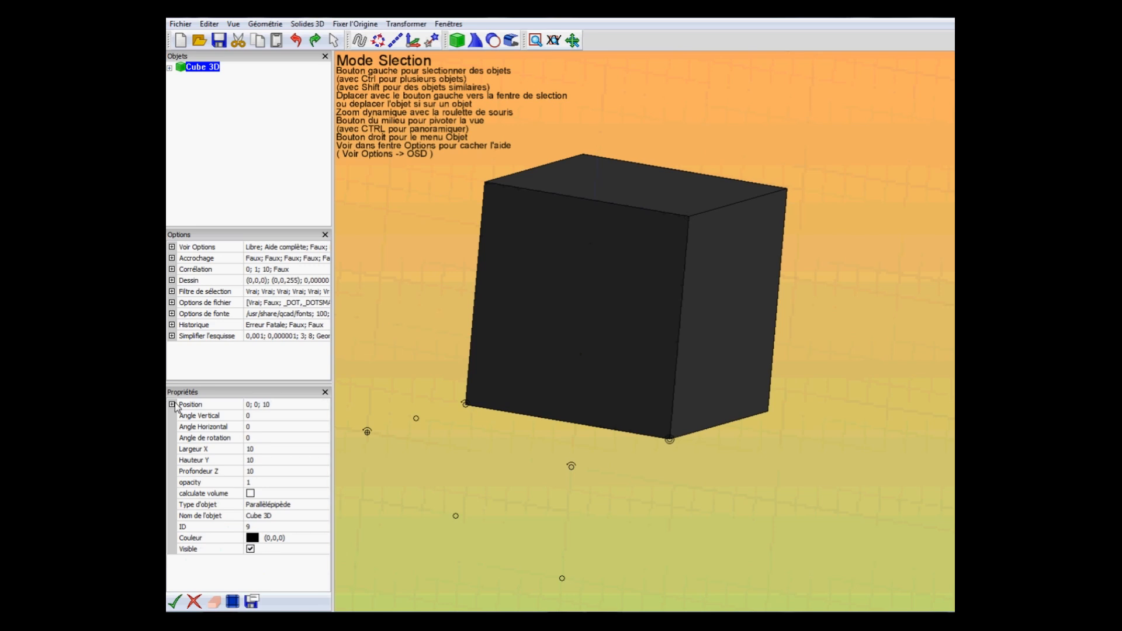
Set the Z position of Cube 3D to 0 and apply the change
{"action": "left_click", "coordinate": [172, 404]}
{"action": "left_click", "coordinate": [259, 438]}
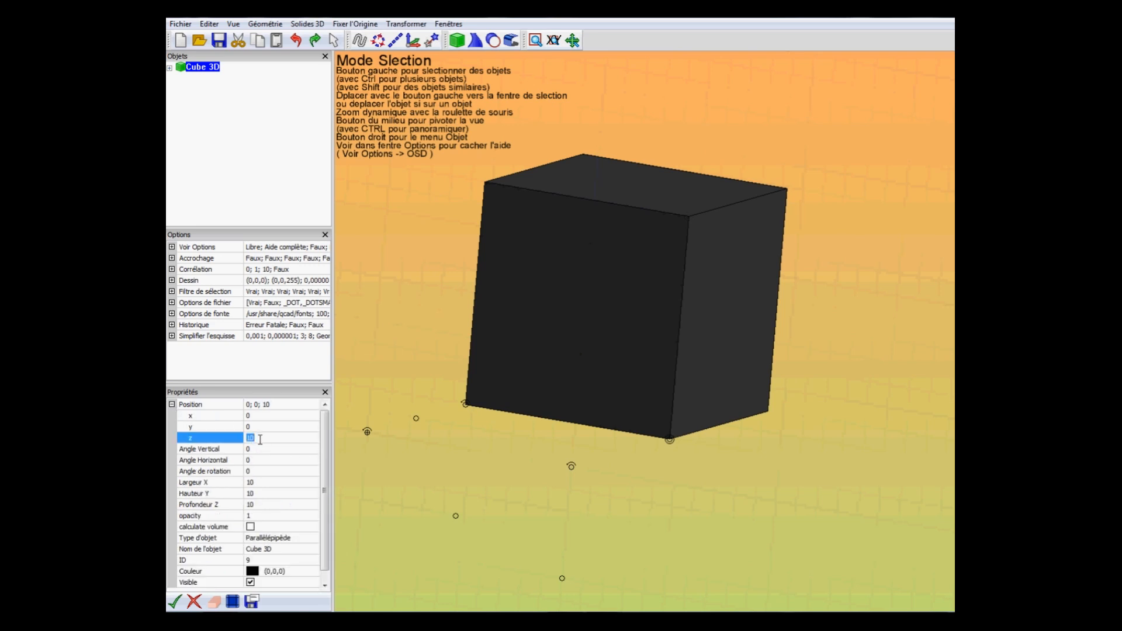
{"action": "type", "text": "0"}
{"action": "left_click", "coordinate": [175, 601]}
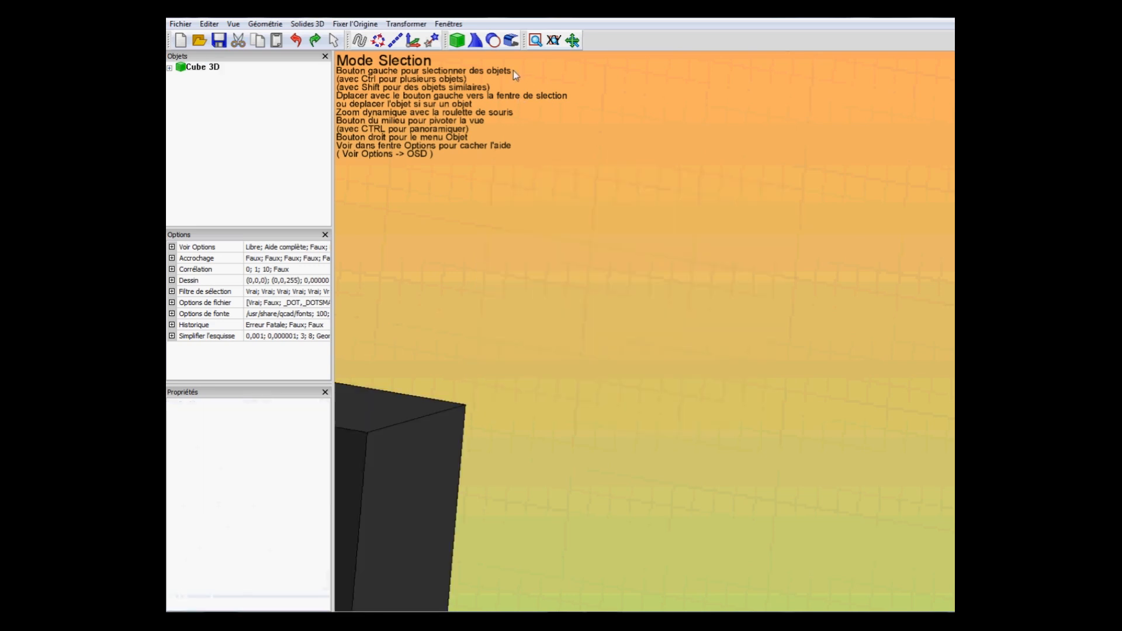
Set the Z depth (Profondeur Z) of Cube 3D to 2 and apply the change
{"action": "left_click", "coordinate": [553, 40]}
{"action": "left_click", "coordinate": [552, 60]}
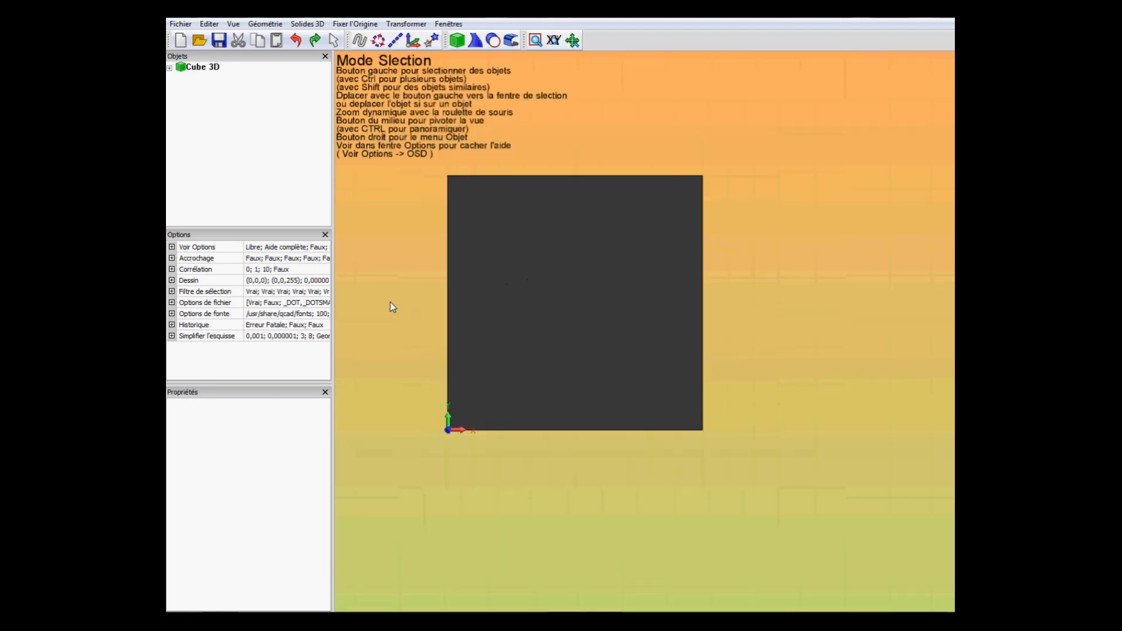
{"action": "middle_click_drag", "start_coordinate": [421, 293], "coordinate": [458, 301]}
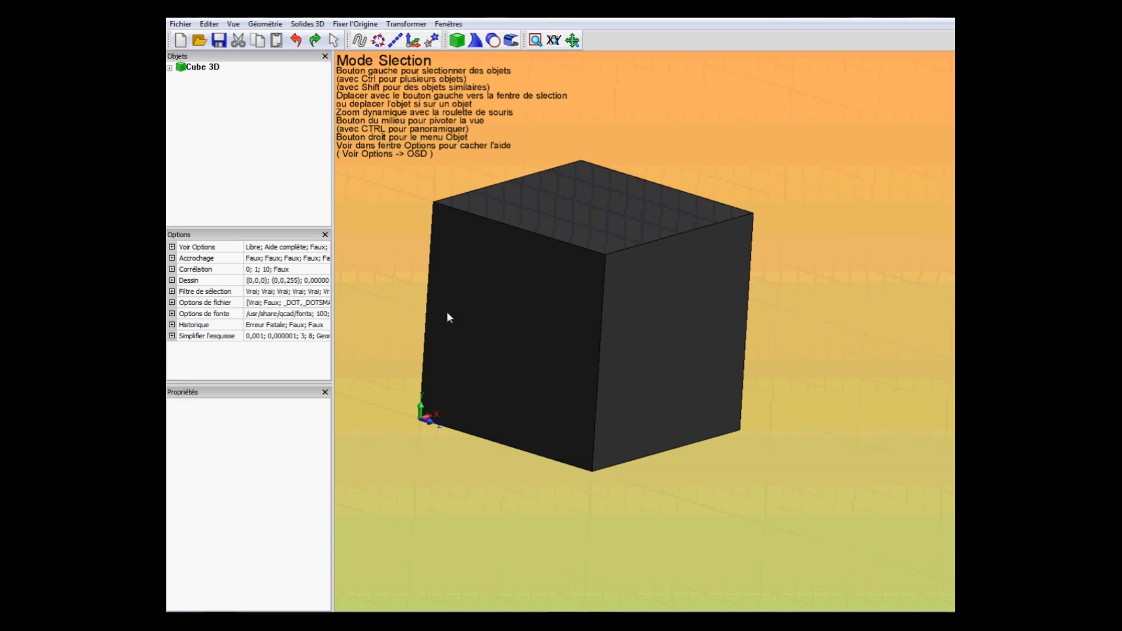
{"action": "left_click", "coordinate": [199, 68]}
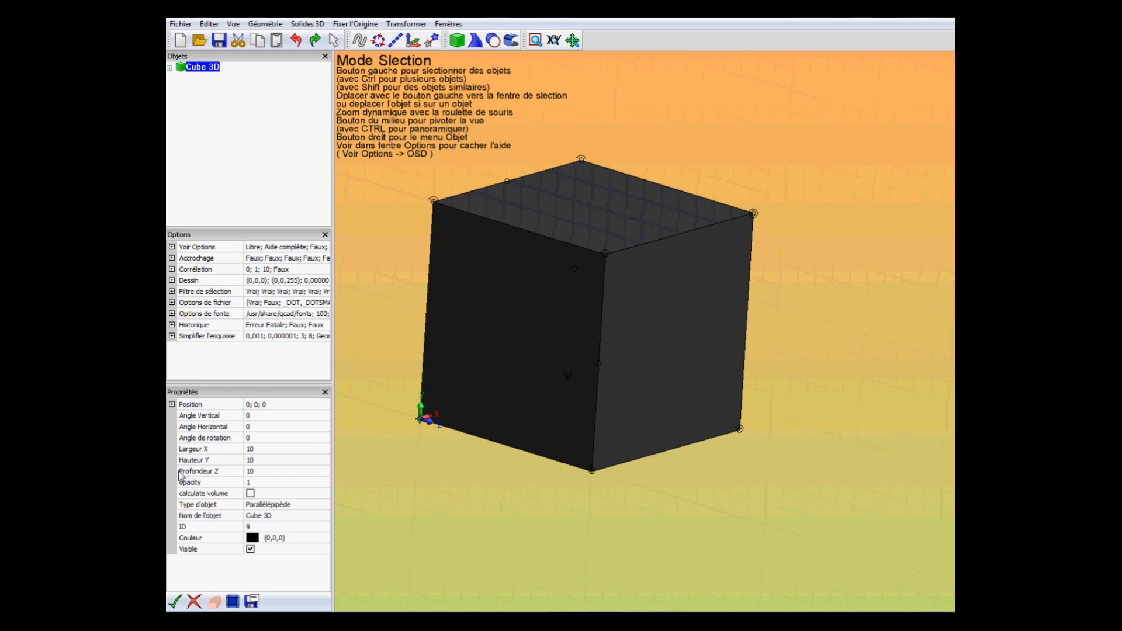
{"action": "left_click", "coordinate": [258, 471]}
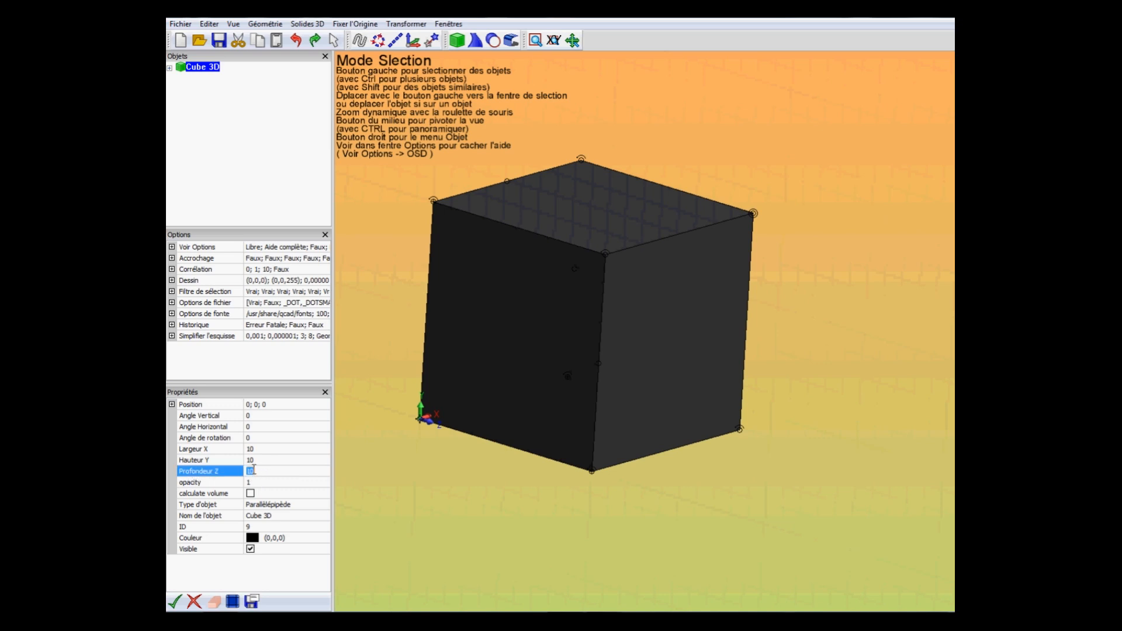
{"action": "left_click", "coordinate": [175, 601]}
{"action": "mouse_move", "coordinate": [451, 314]}
{"action": "middle_mouse_down"}
{"action": "mouse_move", "coordinate": [411, 286]}
{"action": "mouse_move", "coordinate": [457, 322]}
{"action": "mouse_move", "coordinate": [588, 355]}
{"action": "mouse_move", "coordinate": [438, 324]}
{"action": "mouse_move", "coordinate": [434, 305]}
{"action": "mouse_move", "coordinate": [491, 319]}
{"action": "mouse_move", "coordinate": [455, 336]}
{"action": "mouse_move", "coordinate": [433, 302]}
{"action": "middle_mouse_up"}
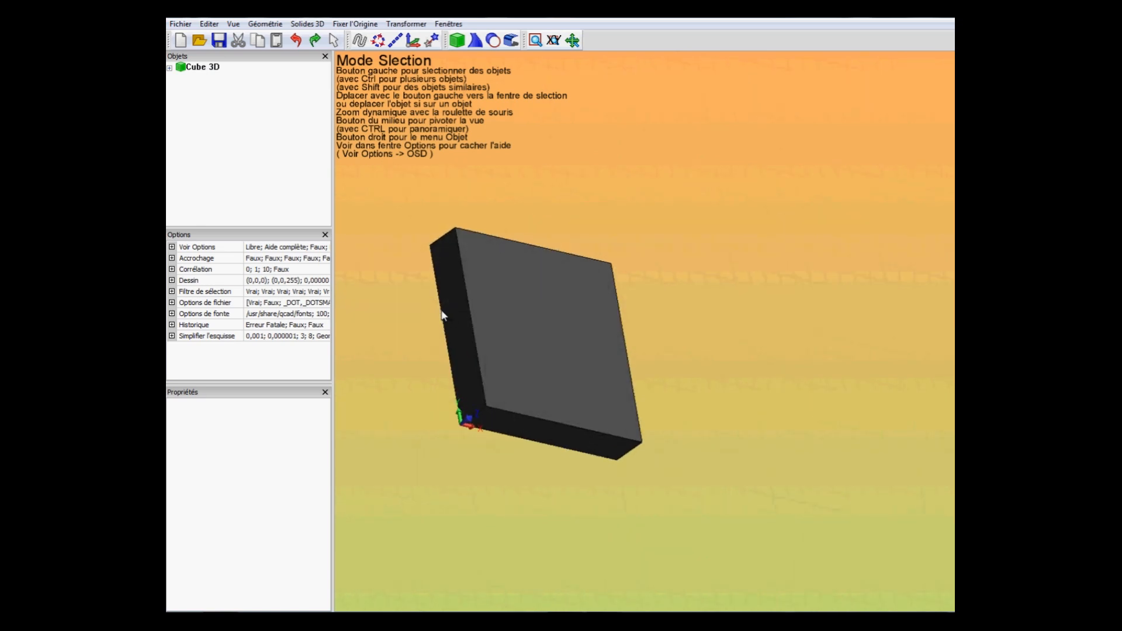
Set the X width (Largeur X) of Cube 3D to 150
{"action": "left_click", "coordinate": [554, 40]}
{"action": "left_click", "coordinate": [554, 58]}
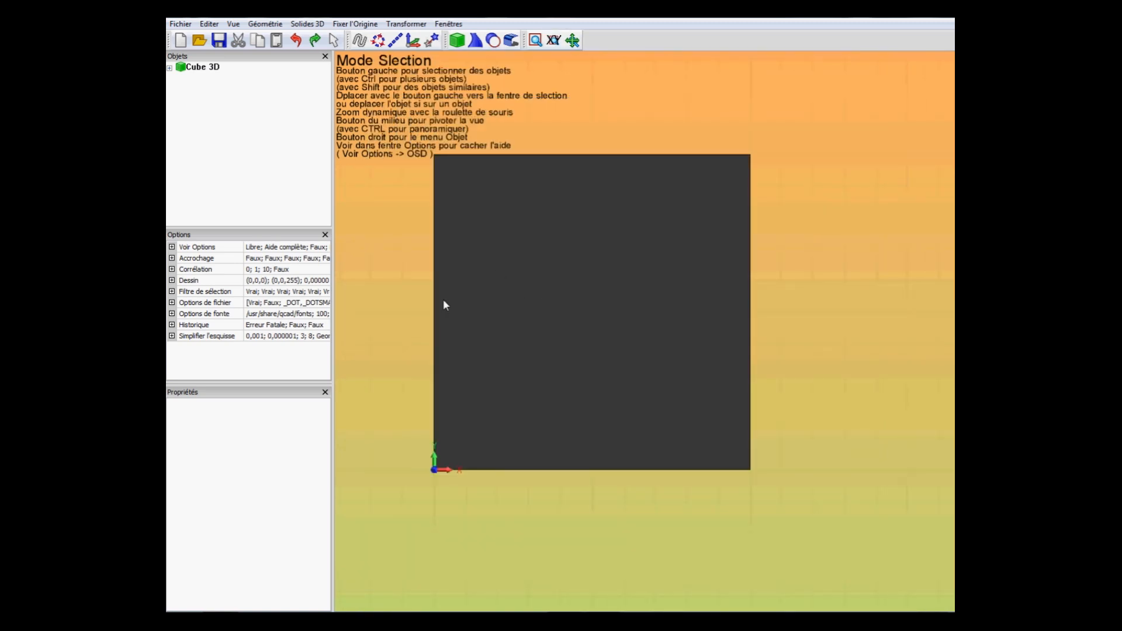
{"action": "middle_click_drag", "start_coordinate": [444, 305], "coordinate": [480, 332]}
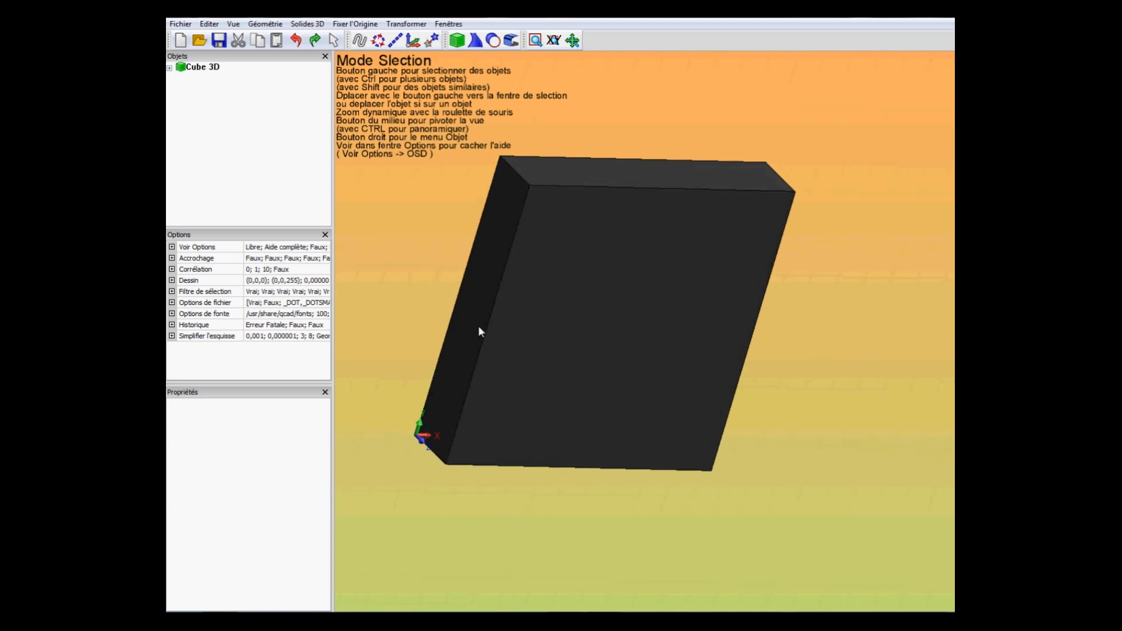
{"action": "left_click", "coordinate": [201, 68]}
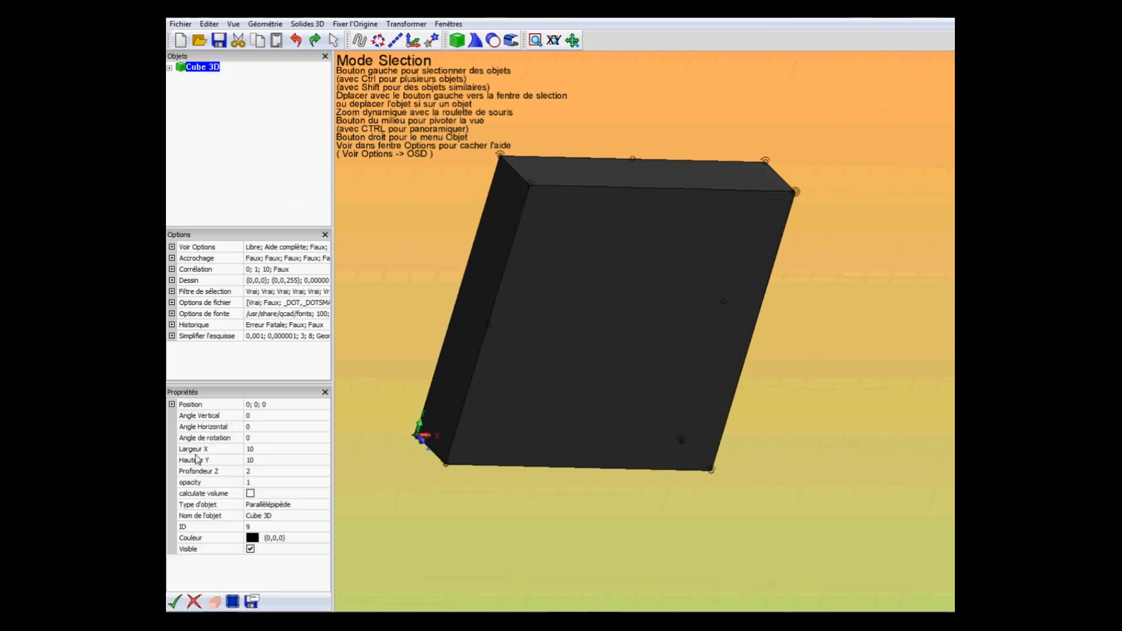
{"action": "left_click", "coordinate": [261, 449]}
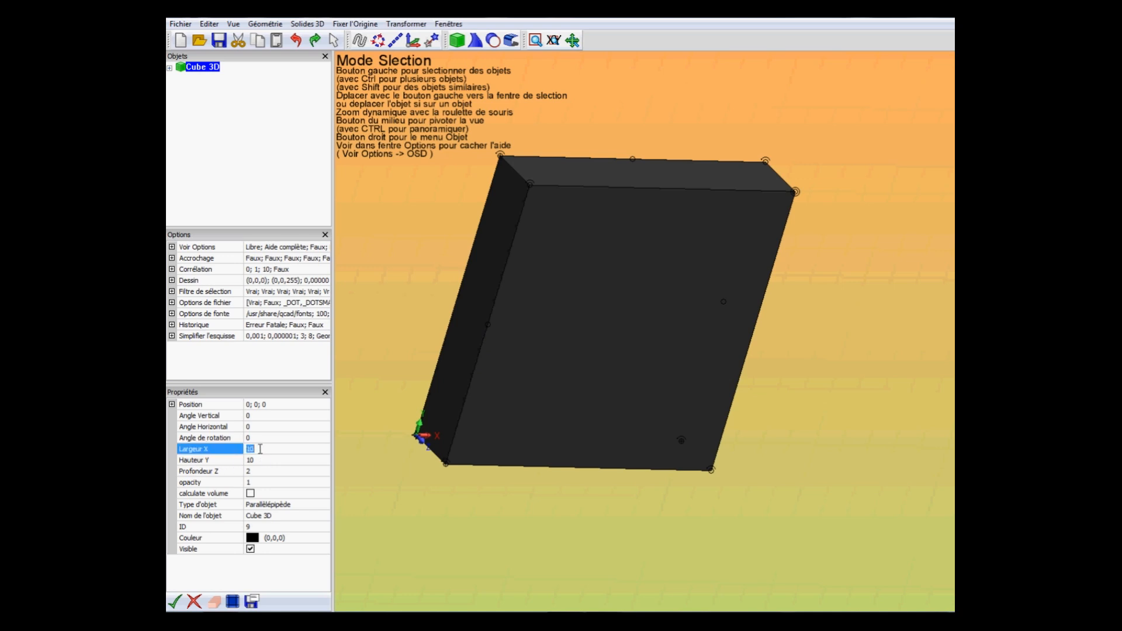
{"action": "type", "text": "150"}
{"action": "left_click", "coordinate": [464, 447]}
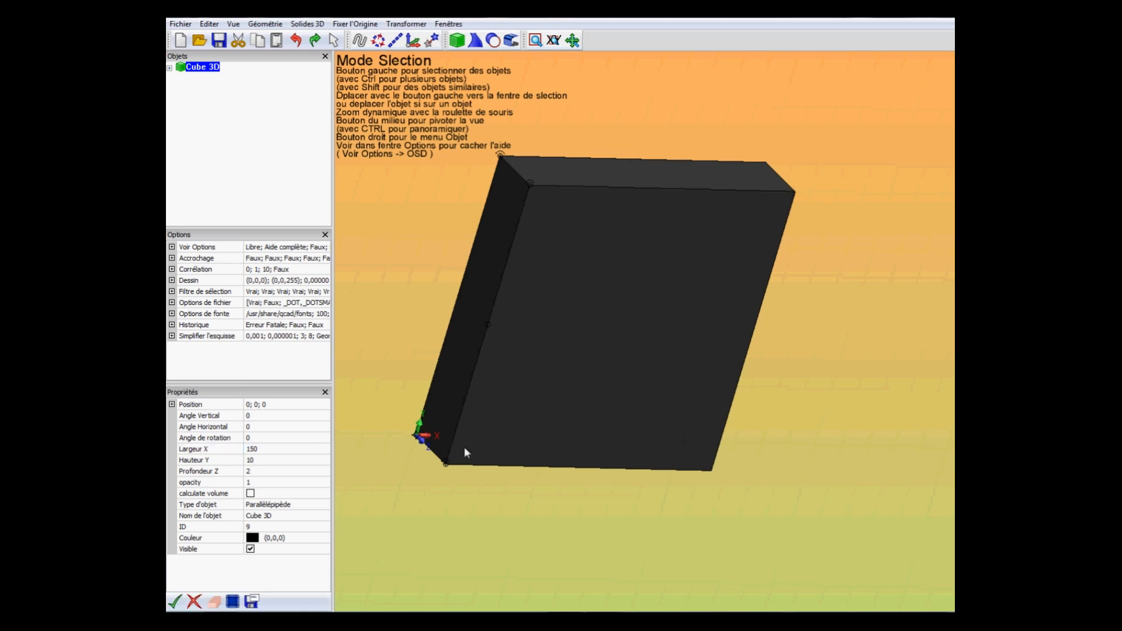
Set the Y height (Hauteur Y) of Cube 3D to 100 and apply the change
{"action": "left_click", "coordinate": [267, 460]}
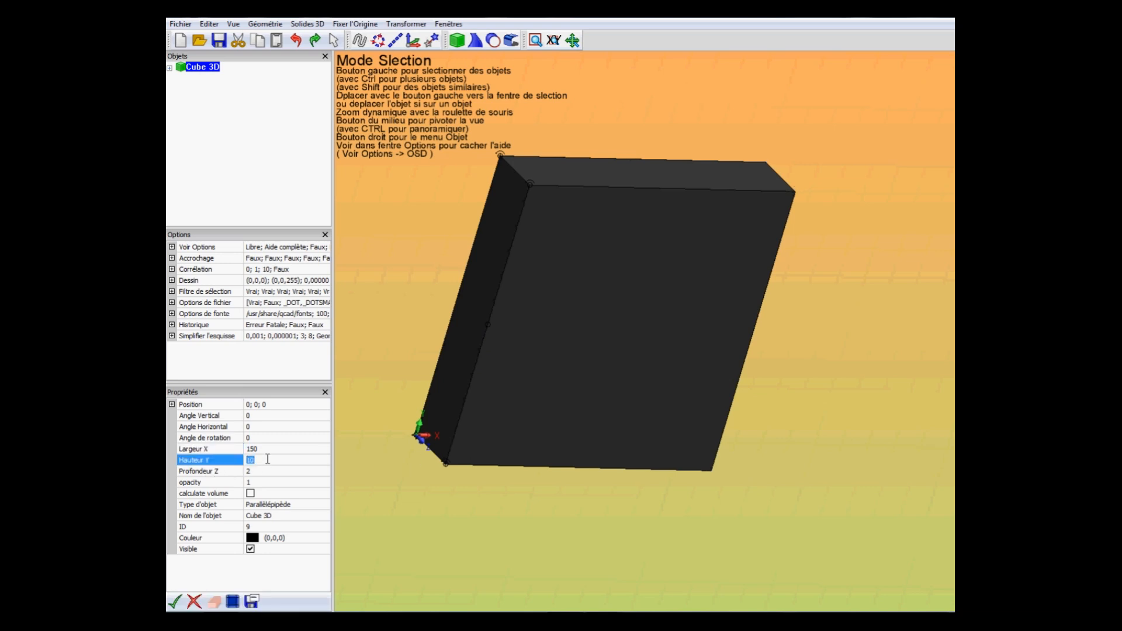
{"action": "type", "text": "0"}
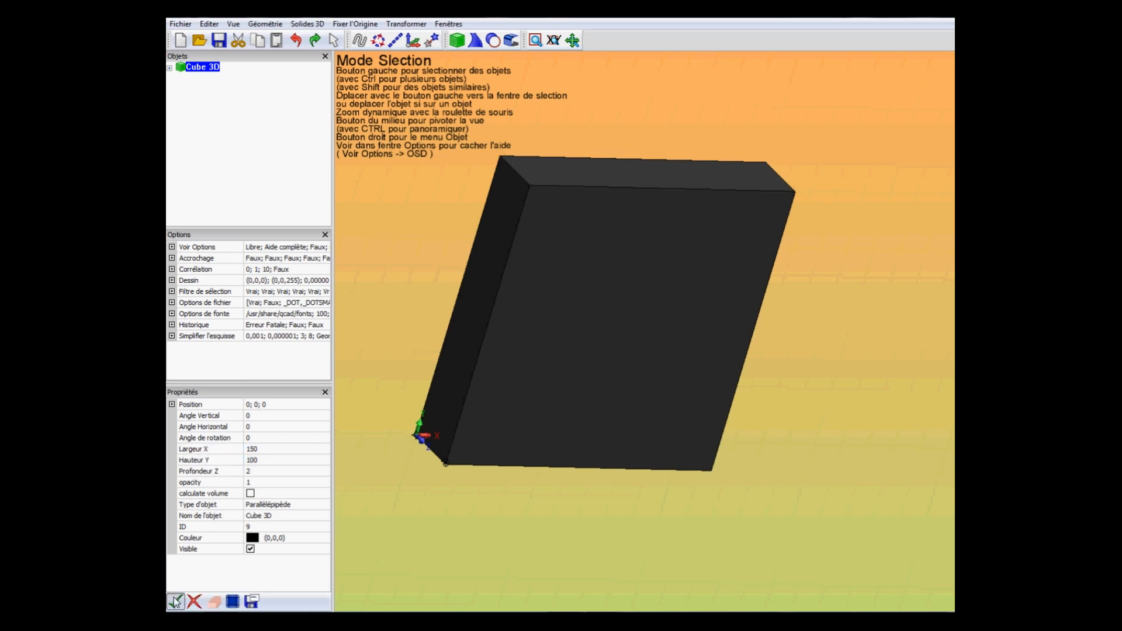
{"action": "left_click", "coordinate": [174, 601]}
{"action": "left_click", "coordinate": [558, 41]}
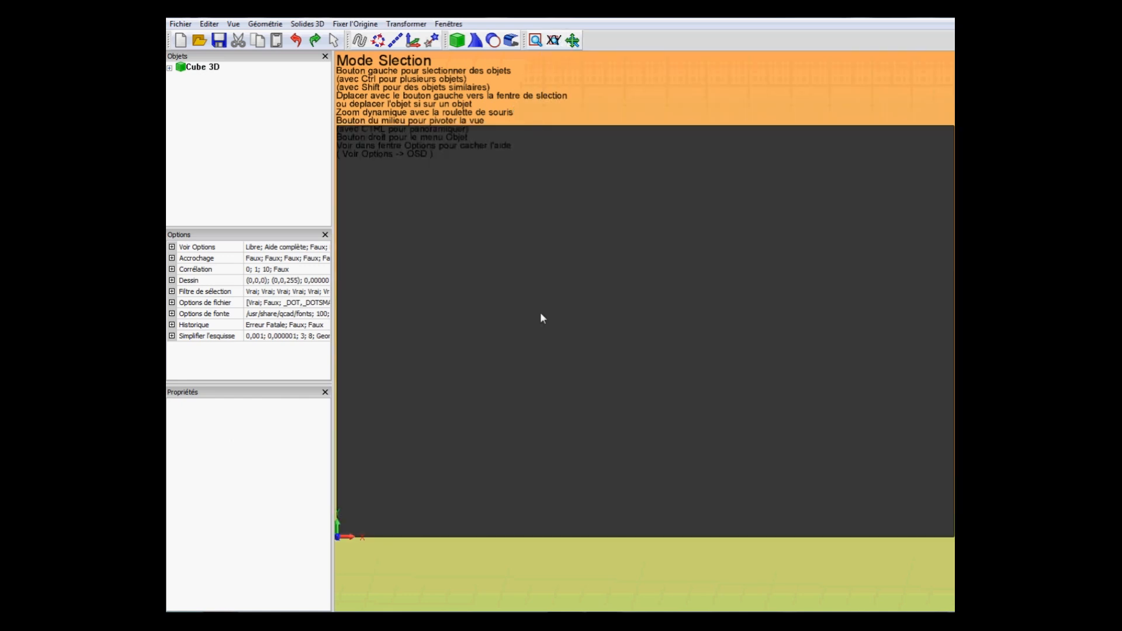
Round the short edge at the plate's upper-left corner (minimum X, maximum Y) with a fillet radius of 10
{"action": "scroll", "coordinate": [535, 310], "scroll_direction": "down", "scroll_amount": 5}
{"action": "scroll", "coordinate": [530, 313], "scroll_direction": "up", "scroll_amount": 1}
{"action": "middle_click_drag", "start_coordinate": [447, 341], "coordinate": [499, 388]}
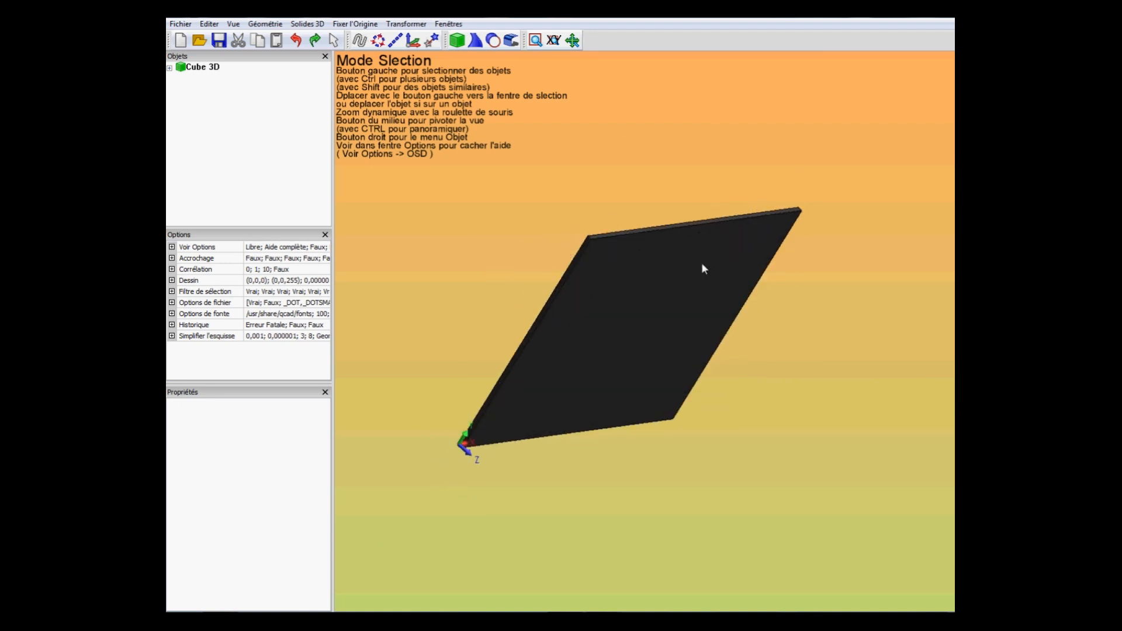
{"action": "scroll", "coordinate": [588, 297], "scroll_direction": "down", "scroll_amount": 2}
{"action": "scroll", "coordinate": [589, 296], "scroll_direction": "up", "scroll_amount": 8}
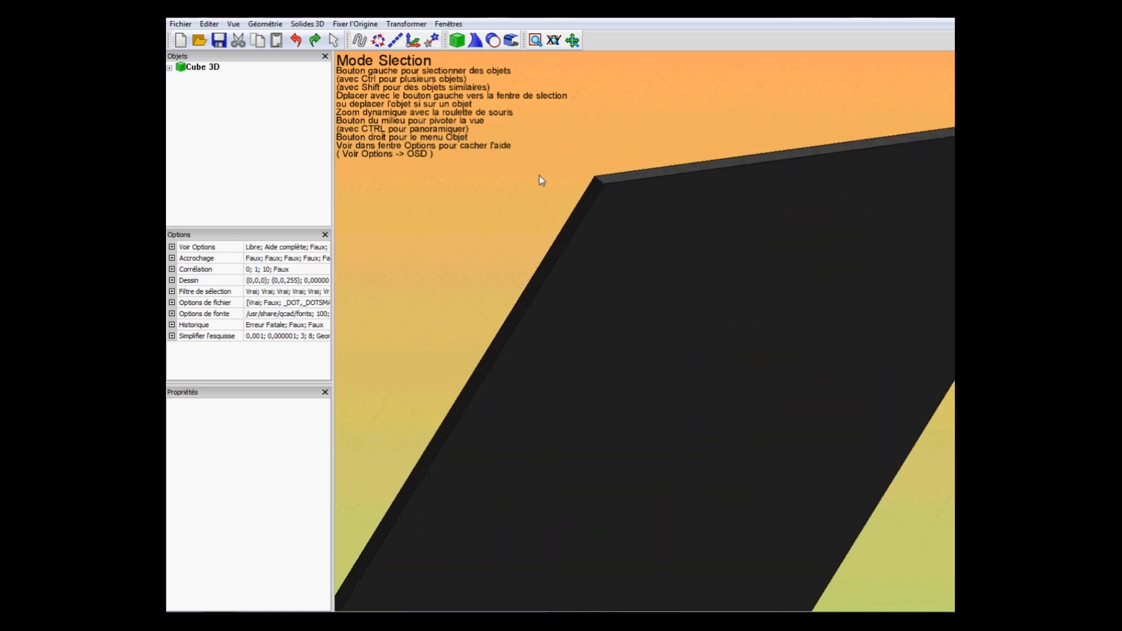
{"action": "right_click", "coordinate": [600, 183]}
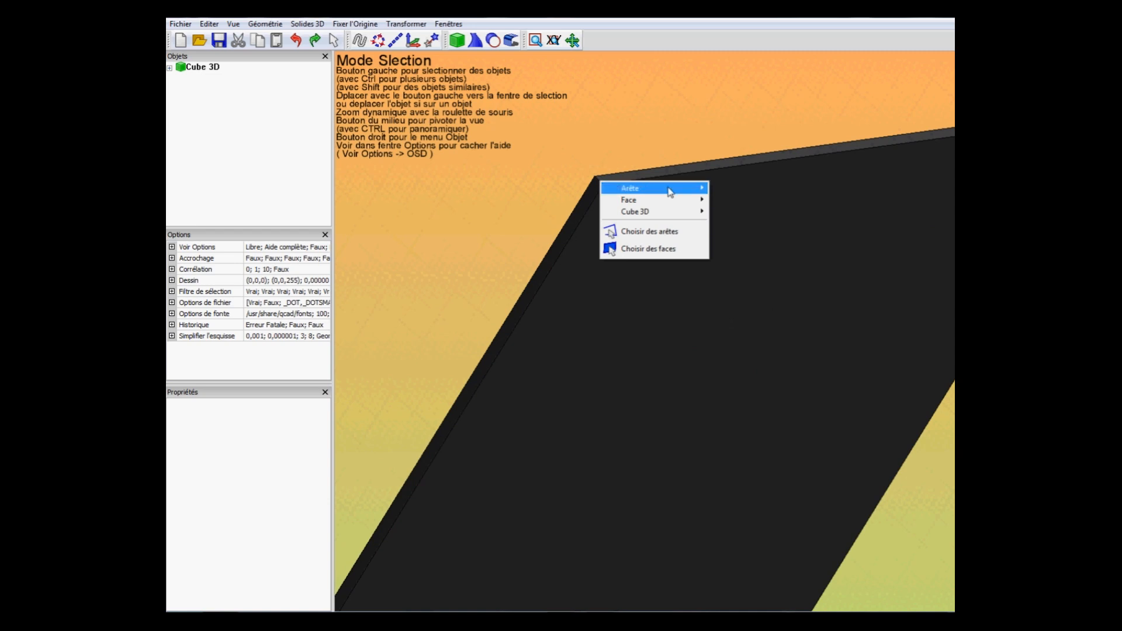
{"action": "mouse_move", "coordinate": [675, 193]}
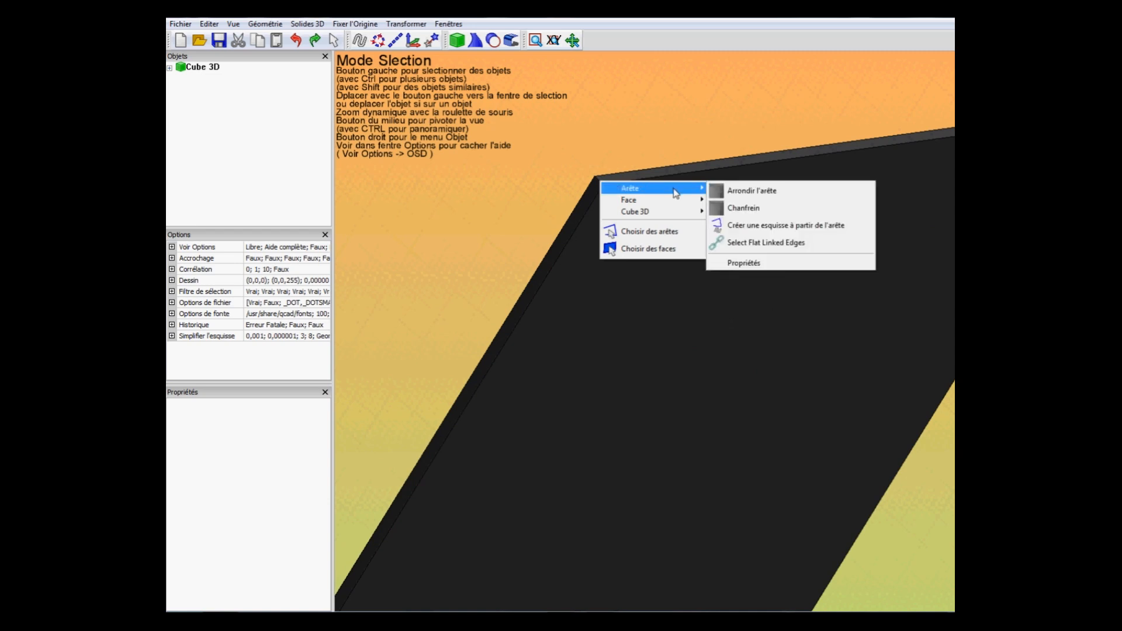
{"action": "left_click", "coordinate": [759, 195]}
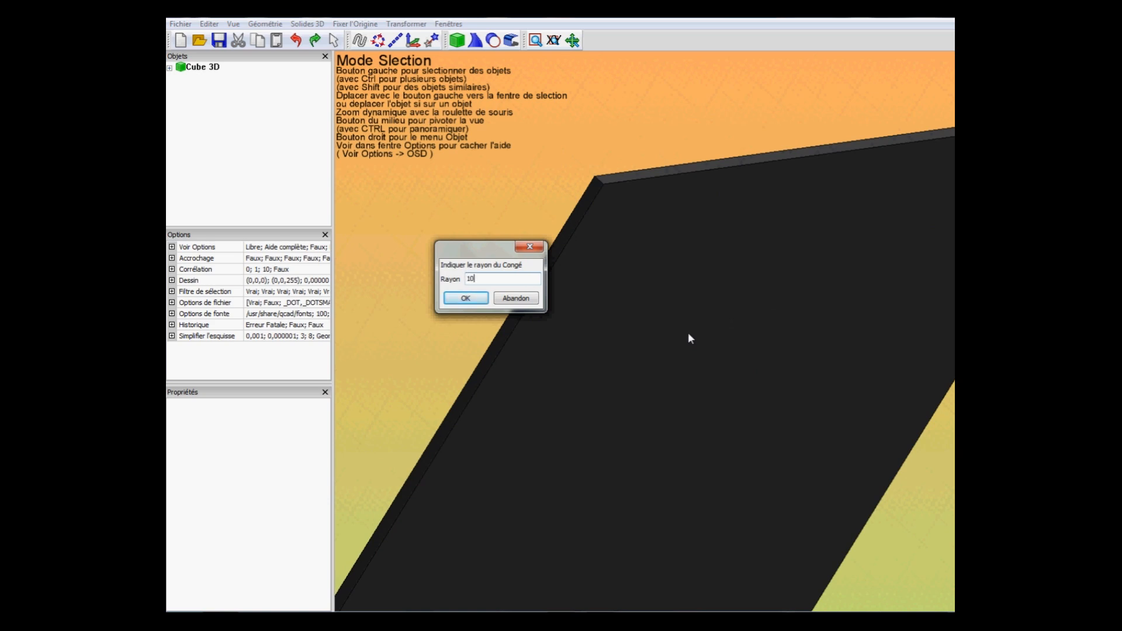
{"action": "type", "text": "10"}
{"action": "left_click", "coordinate": [467, 298]}
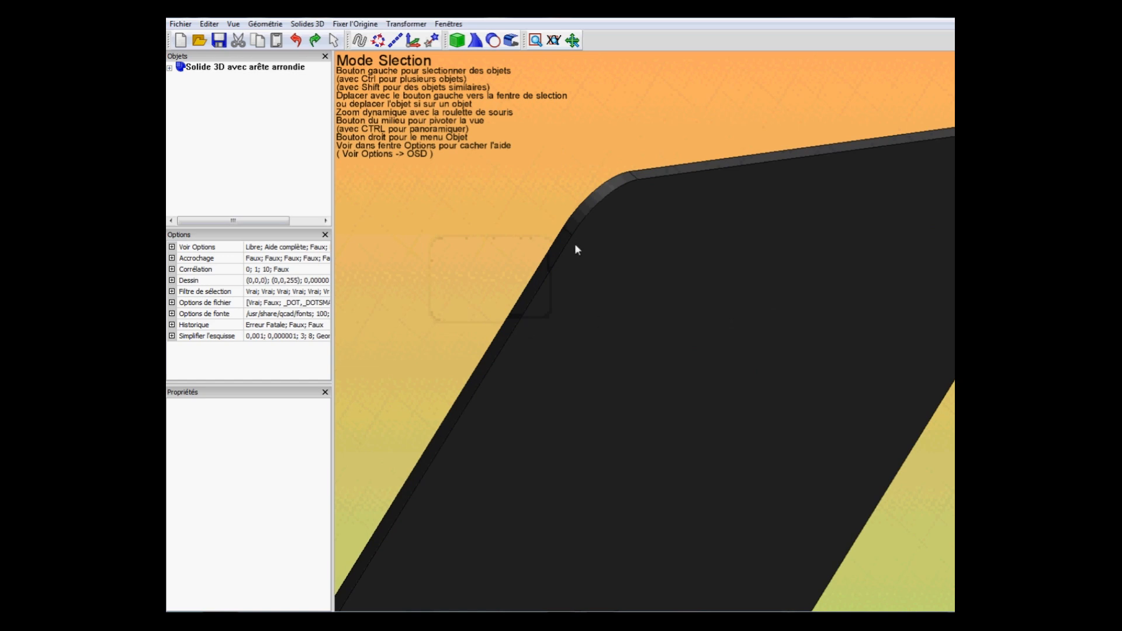
Round the short edge at the plate's upper-right corner (maximum X, maximum Y) with a fillet radius of 10
{"action": "left_click", "coordinate": [554, 40]}
{"action": "left_click", "coordinate": [554, 58]}
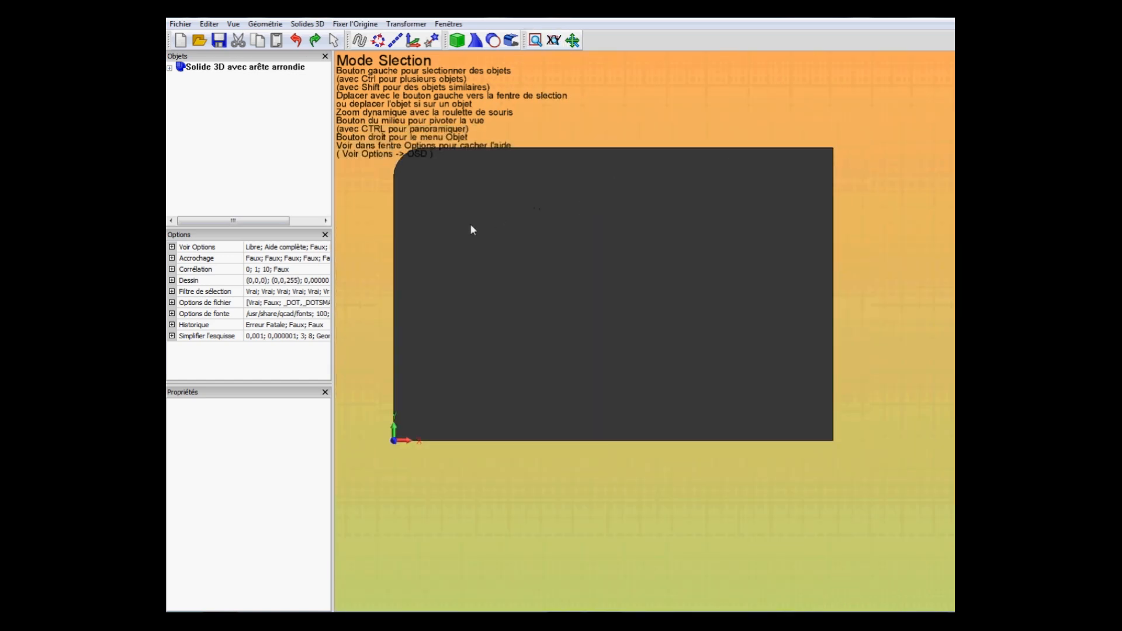
{"action": "middle_click_drag", "start_coordinate": [400, 241], "coordinate": [617, 265]}
{"action": "scroll", "coordinate": [684, 275], "scroll_direction": "up", "scroll_amount": 5}
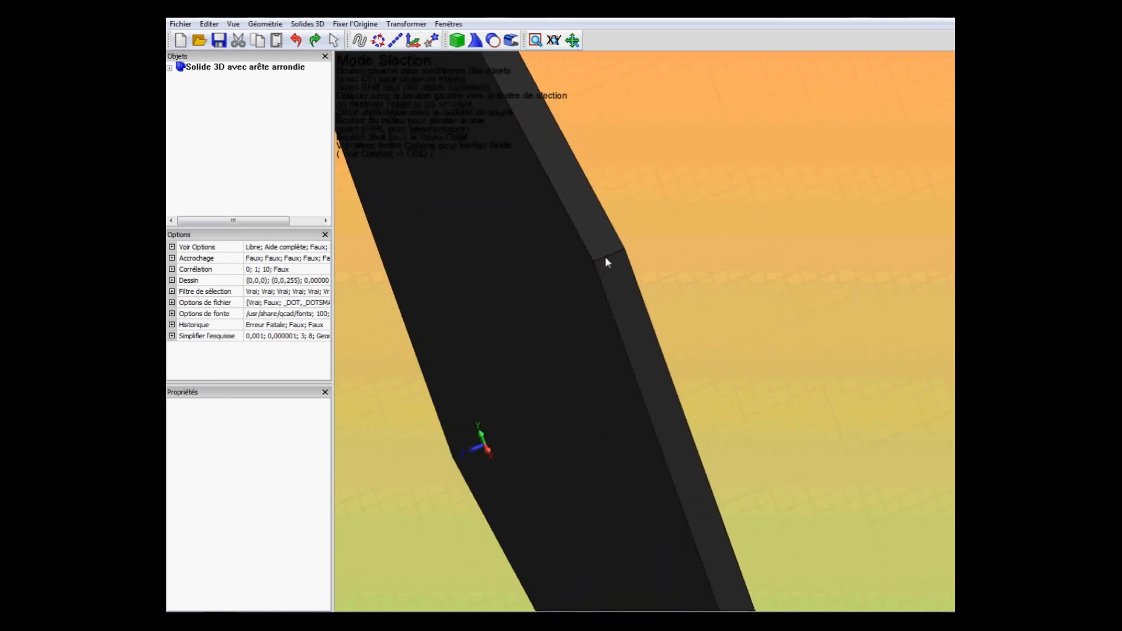
{"action": "right_click", "coordinate": [606, 259]}
{"action": "mouse_move", "coordinate": [703, 267]}
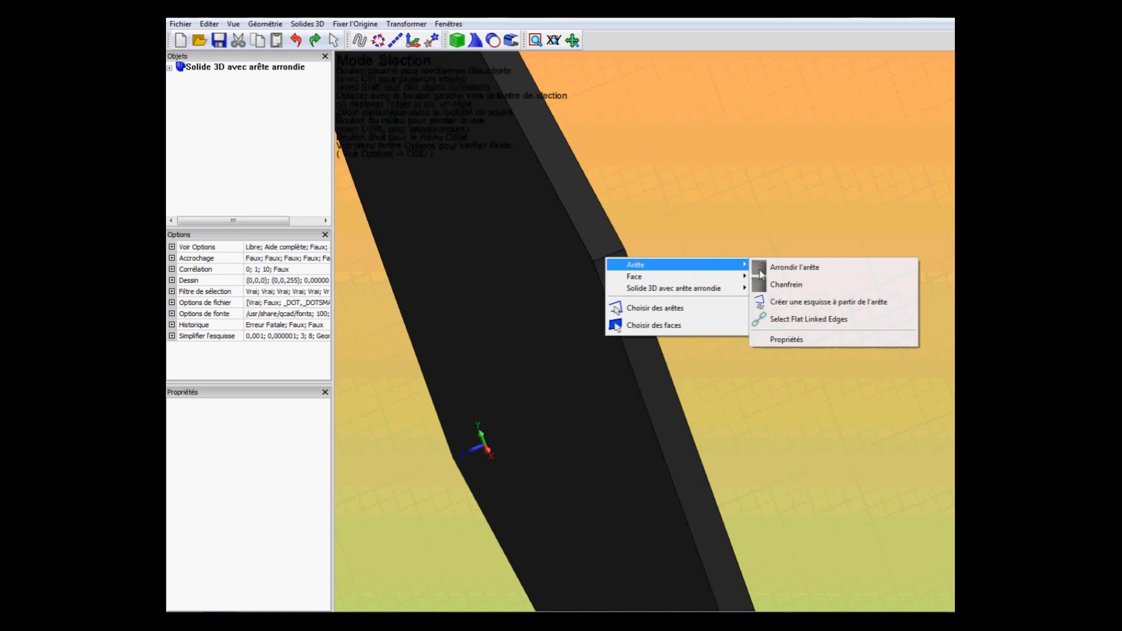
{"action": "left_click", "coordinate": [789, 267]}
{"action": "type", "text": "10"}
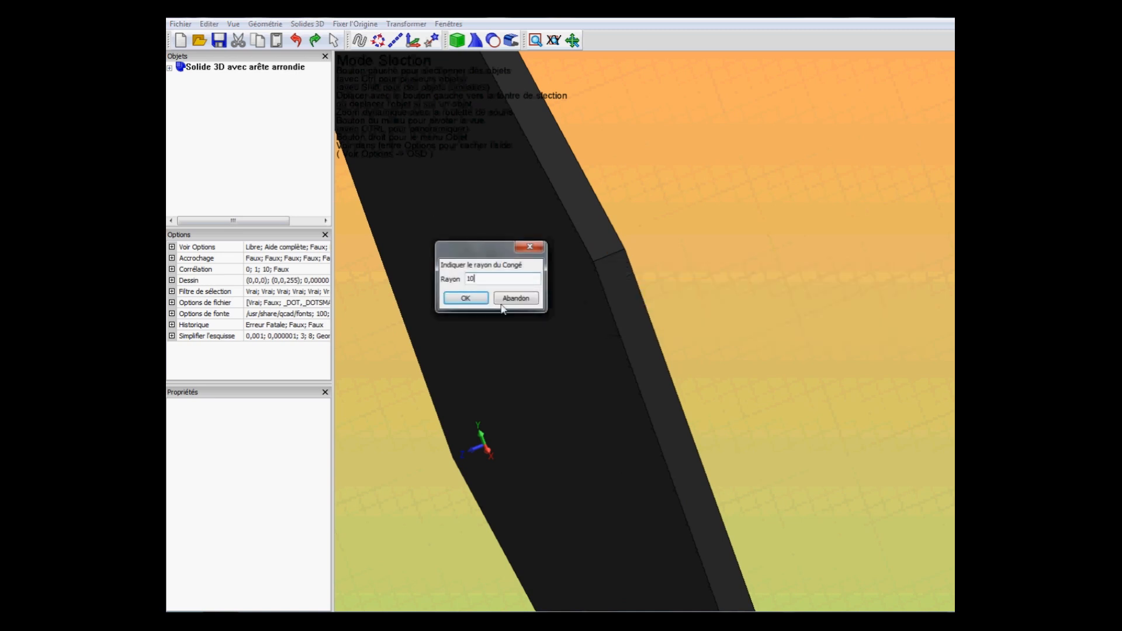
{"action": "left_click", "coordinate": [466, 298]}
Round the short edge at the plate's lower-right corner (maximum X, minimum Y) with a fillet radius of 10
{"action": "left_click", "coordinate": [572, 39]}
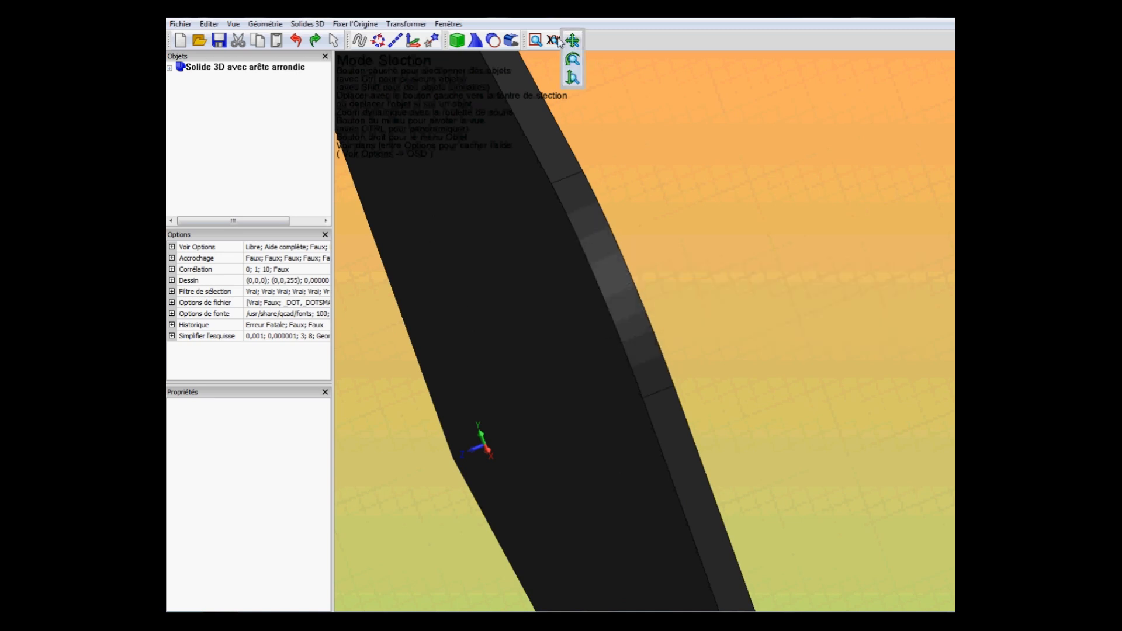
{"action": "left_click", "coordinate": [572, 60]}
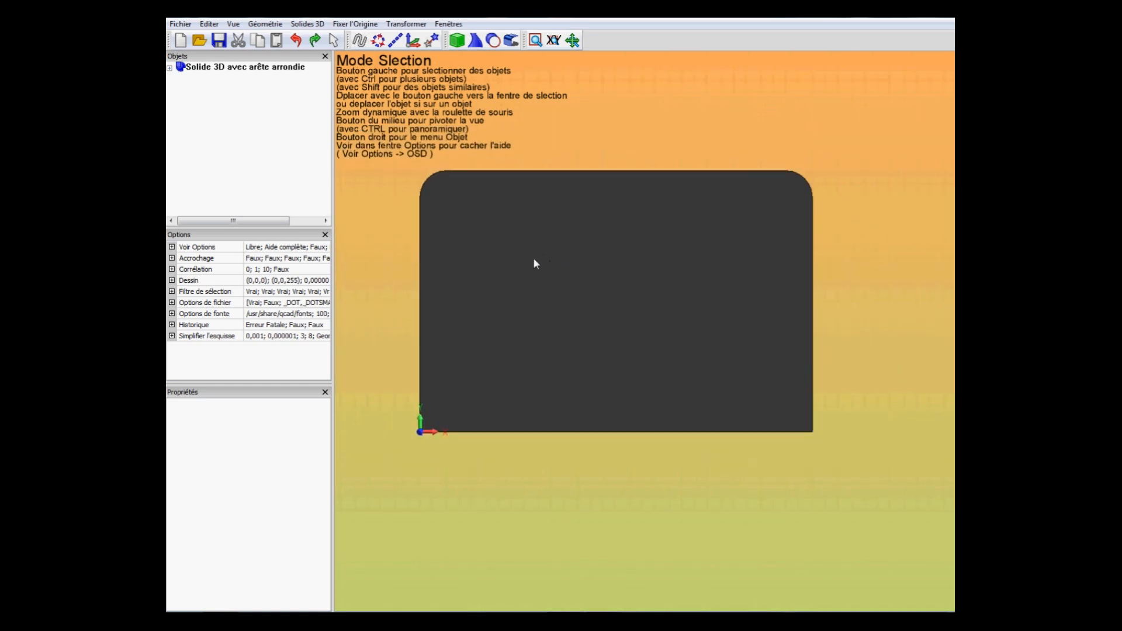
{"action": "middle_click_drag", "start_coordinate": [692, 336], "coordinate": [660, 350]}
{"action": "scroll", "coordinate": [659, 350], "scroll_direction": "up", "scroll_amount": 4}
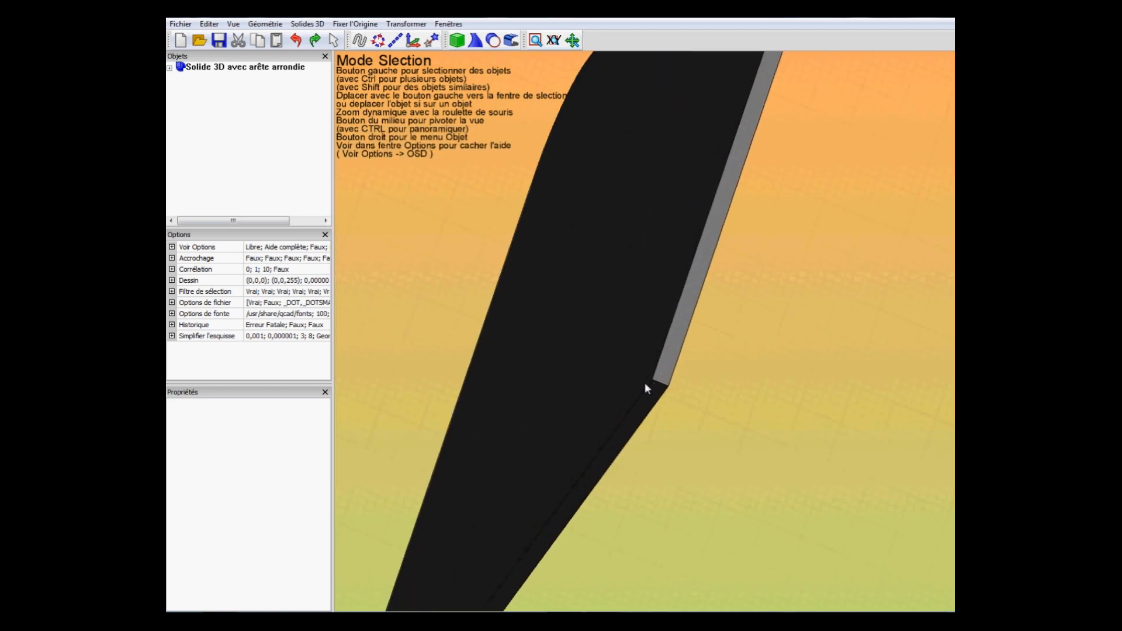
{"action": "left_click", "coordinate": [666, 388]}
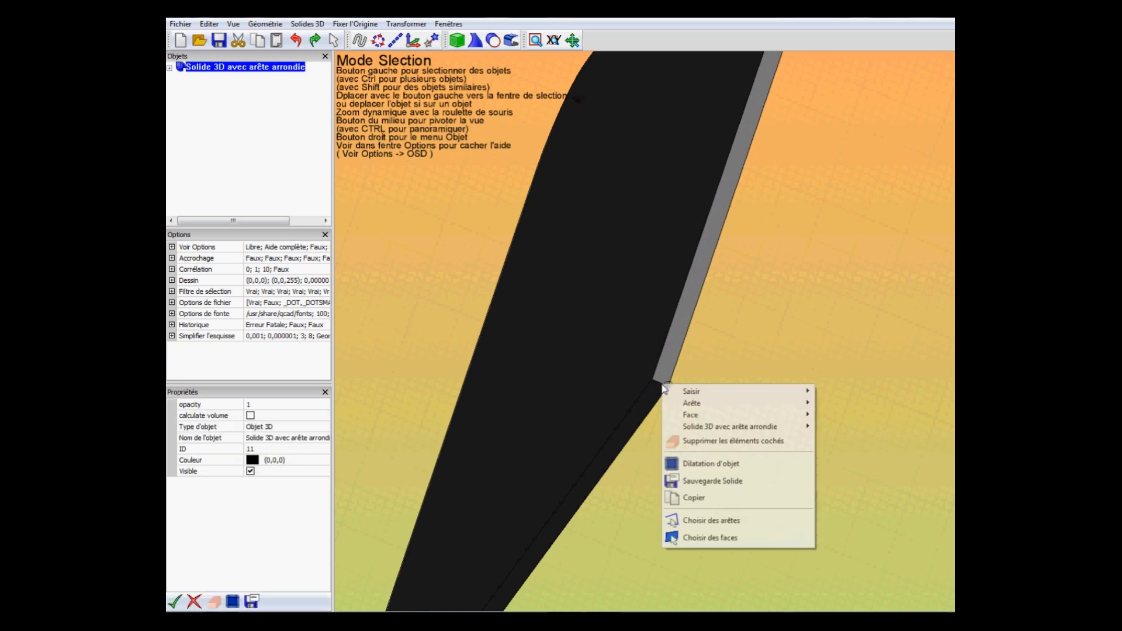
{"action": "right_click", "coordinate": [666, 388]}
{"action": "mouse_move", "coordinate": [704, 405]}
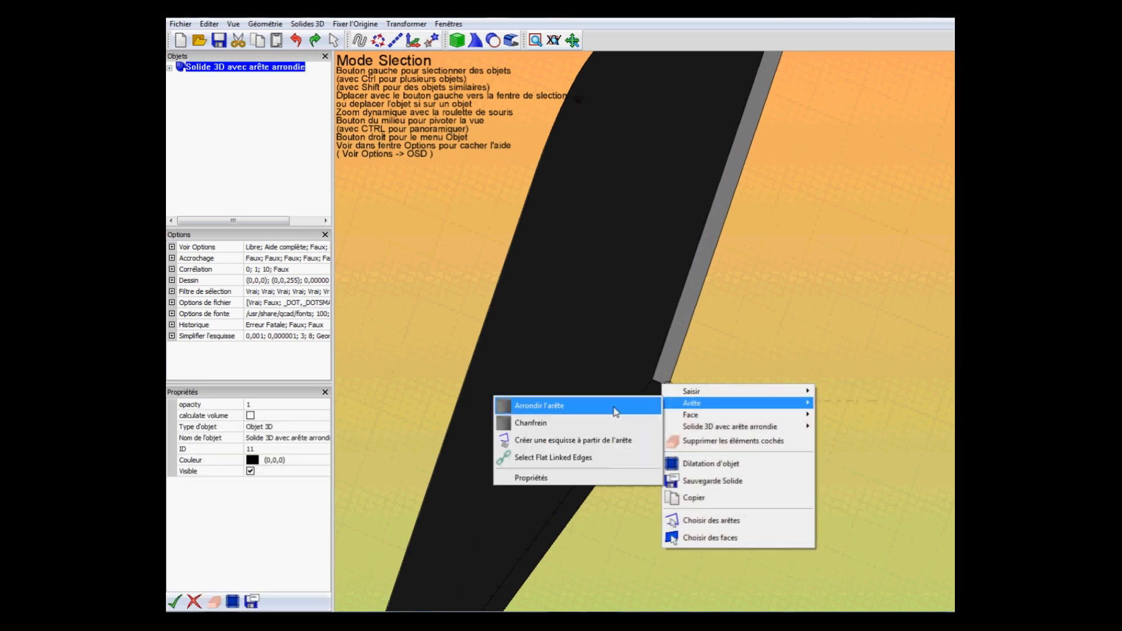
{"action": "left_click", "coordinate": [599, 406]}
{"action": "type", "text": "10"}
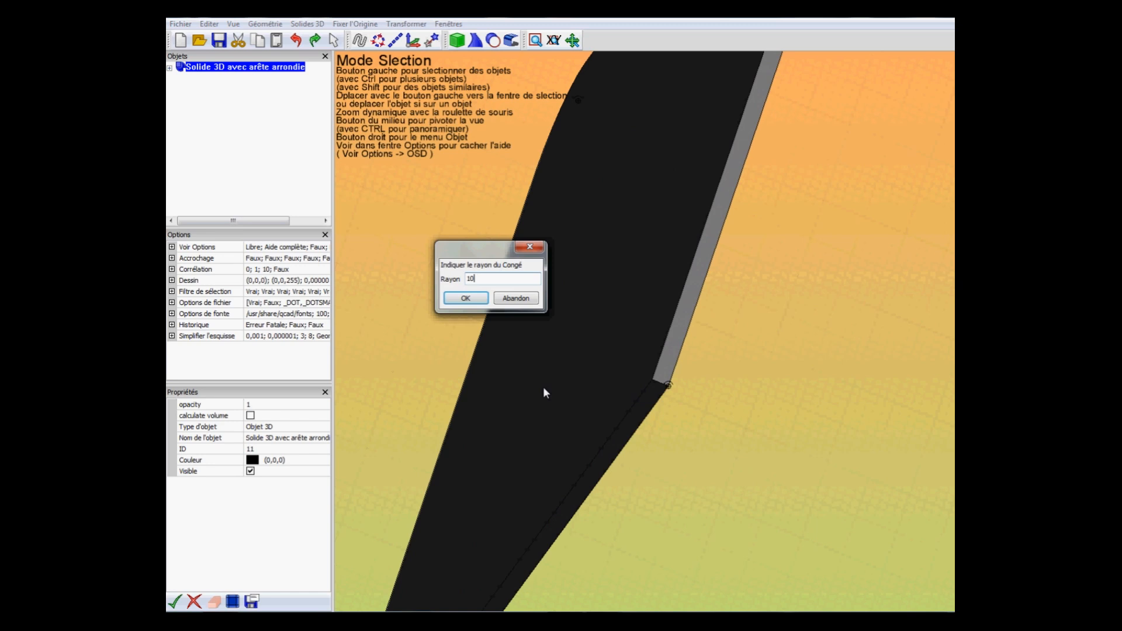
{"action": "left_click", "coordinate": [466, 298]}
Round the short edge at the plate's origin corner (minimum X, minimum Y) with a fillet radius of 10 and restore the XY view
{"action": "middle_click_drag", "start_coordinate": [545, 370], "coordinate": [734, 316]}
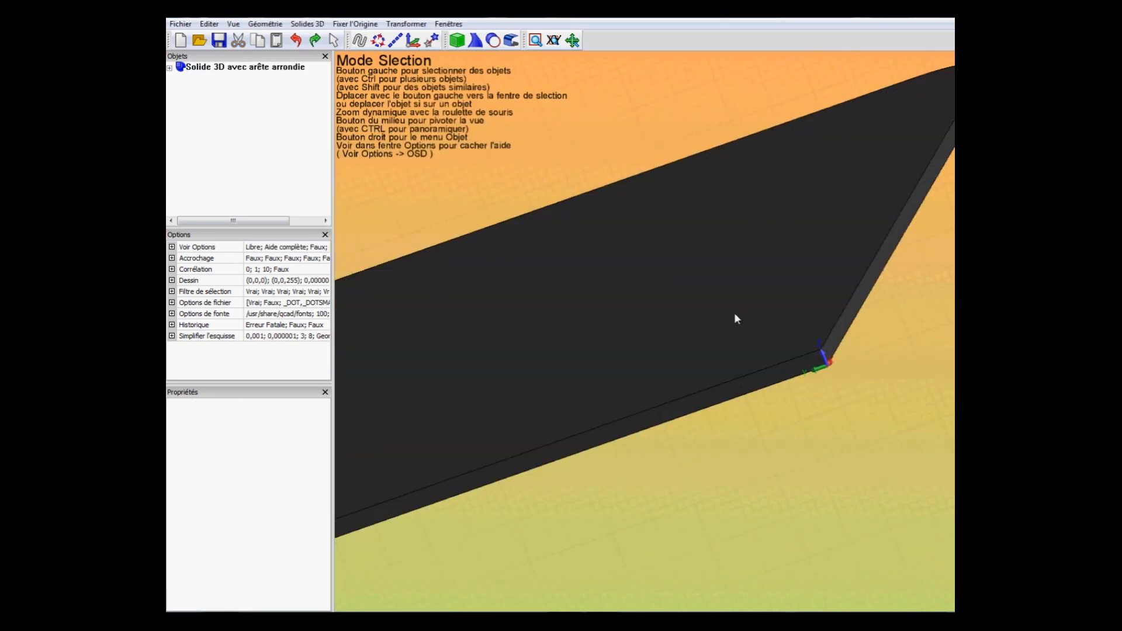
{"action": "left_click", "coordinate": [825, 359]}
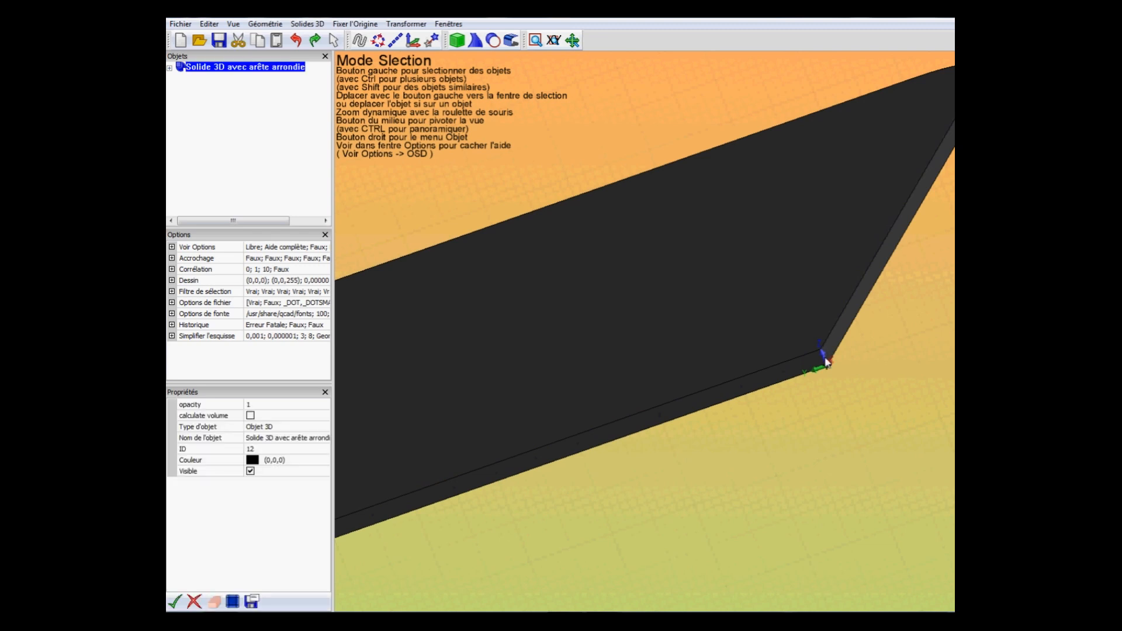
{"action": "right_click", "coordinate": [826, 360]}
{"action": "mouse_move", "coordinate": [834, 367]}
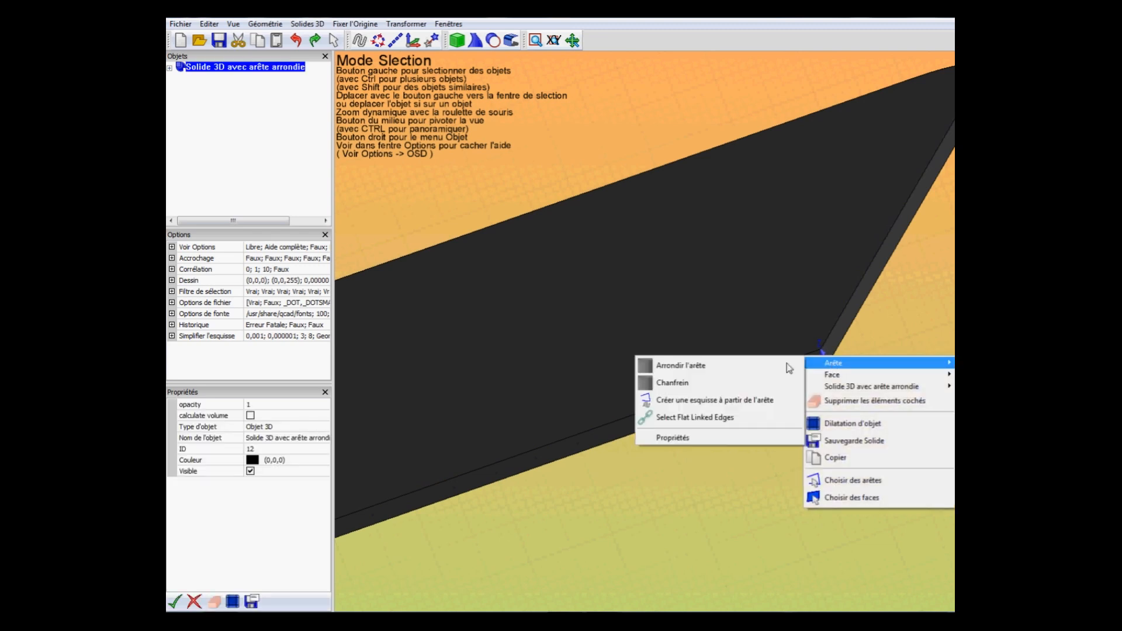
{"action": "left_click", "coordinate": [711, 375]}
{"action": "type", "text": "10"}
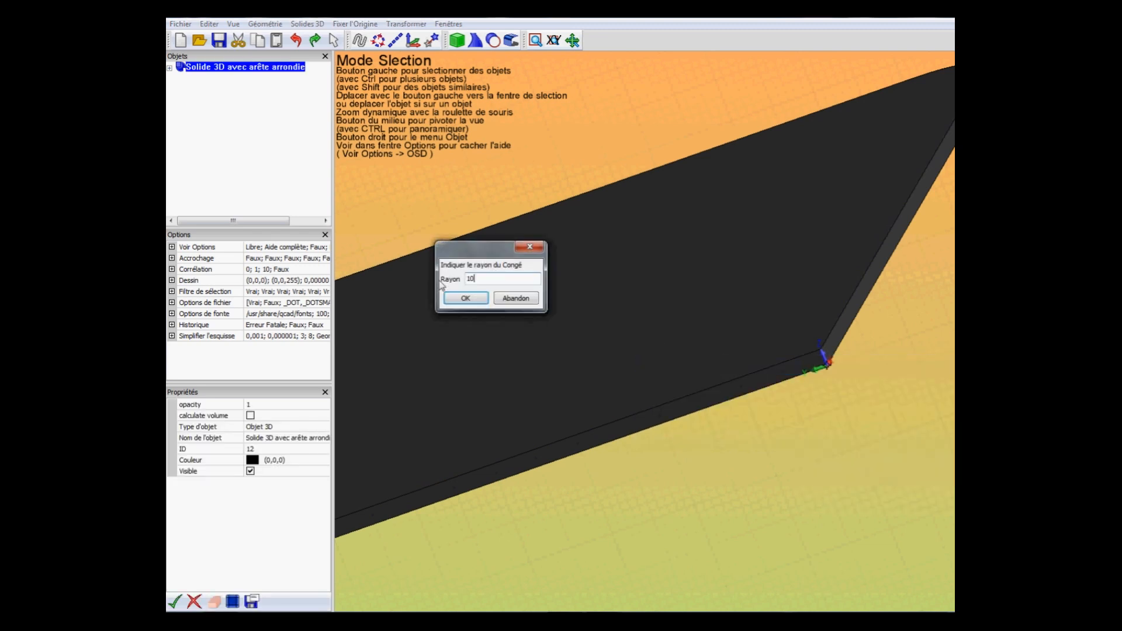
{"action": "left_click", "coordinate": [466, 299]}
{"action": "left_click", "coordinate": [554, 39]}
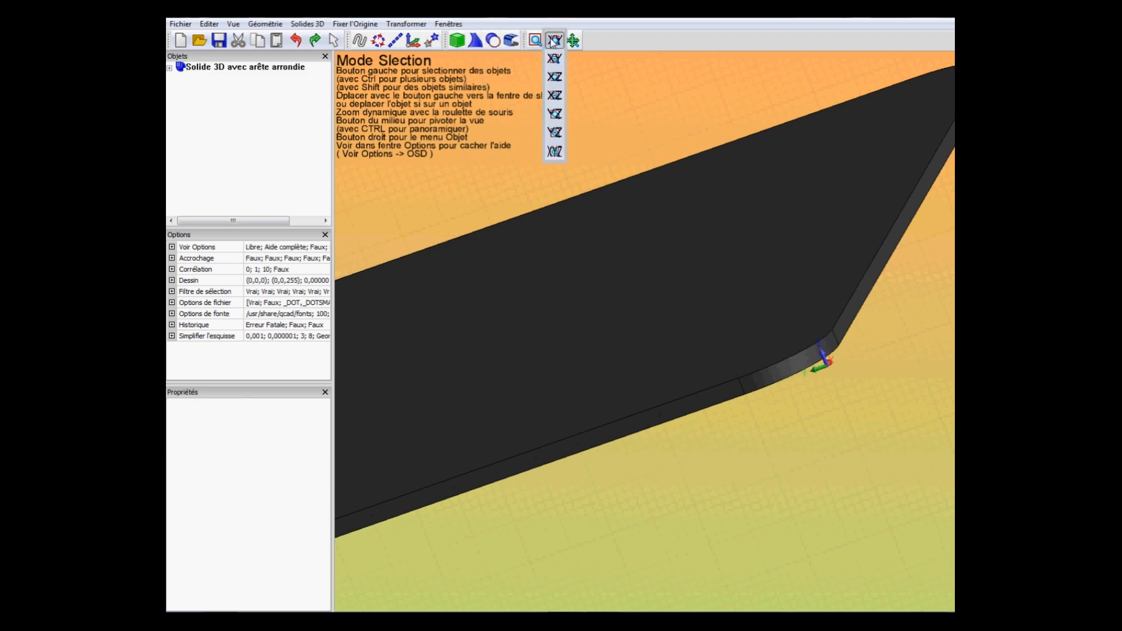
{"action": "left_click", "coordinate": [552, 68]}
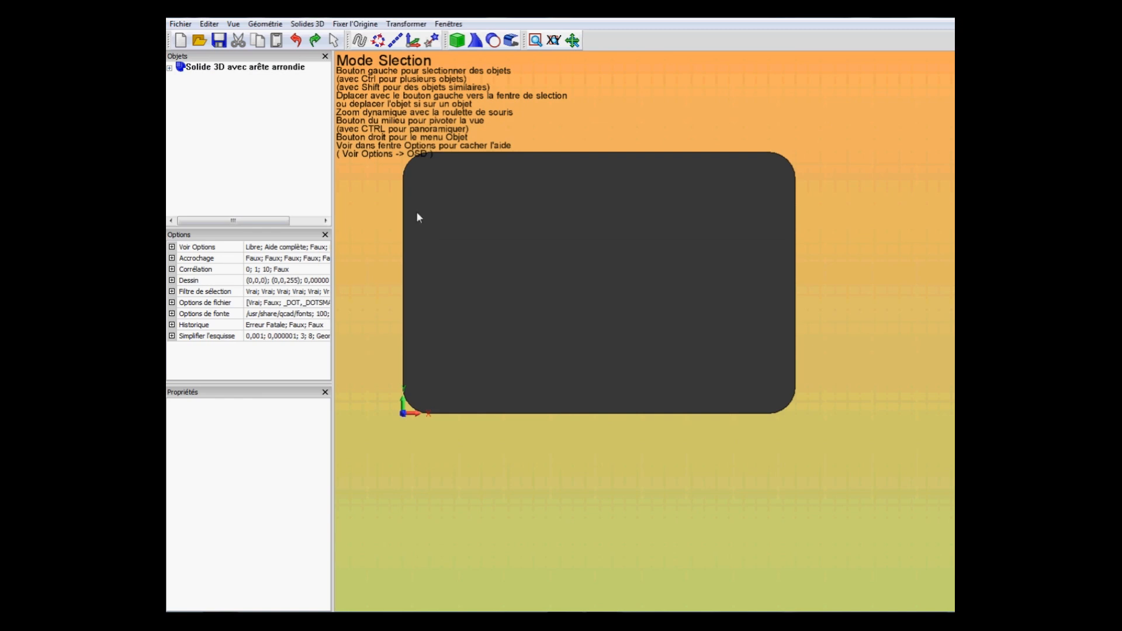
Pan and orbit around the rounded plate, and return to the XY view
{"action": "left_click", "coordinate": [535, 40]}
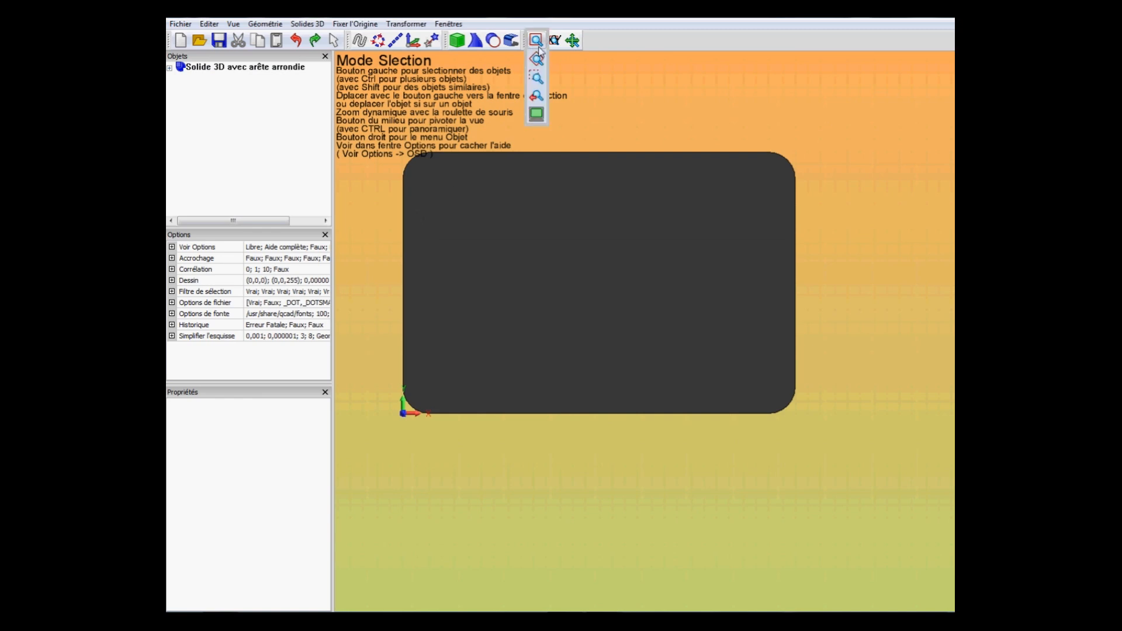
{"action": "left_click", "coordinate": [544, 160]}
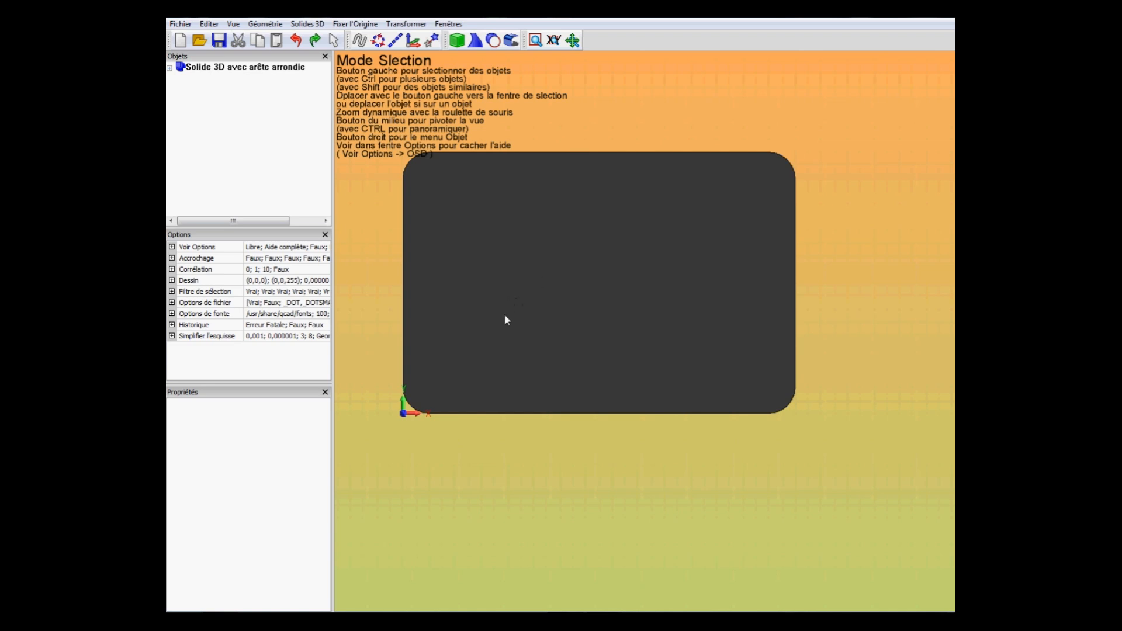
{"action": "left_click_drag", "start_coordinate": [511, 293], "coordinate": [576, 381]}
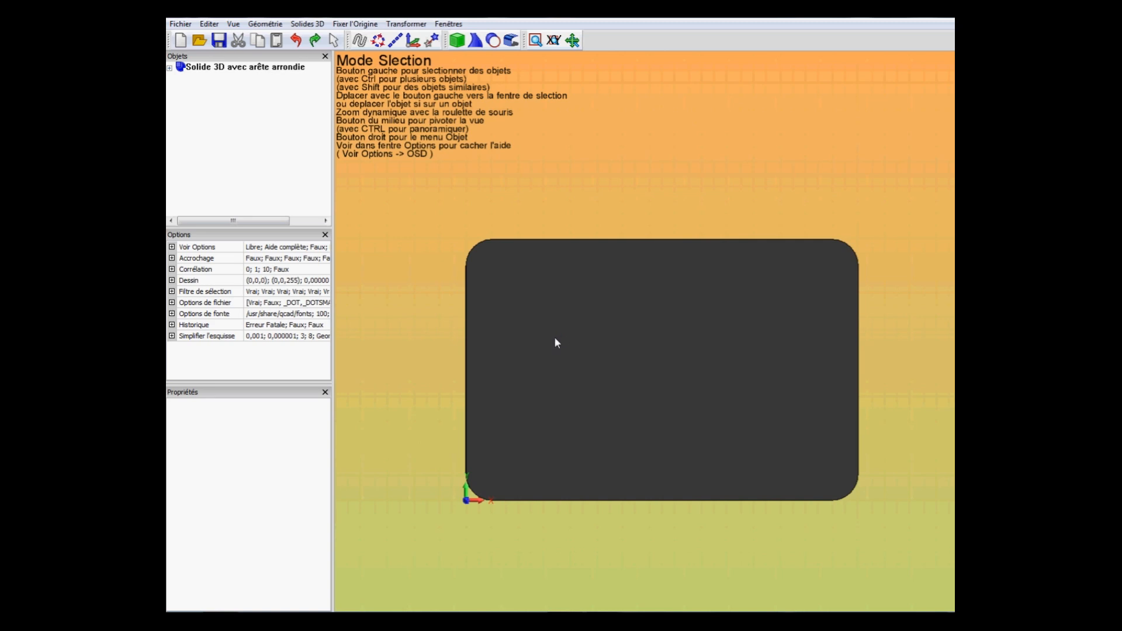
{"action": "left_click", "coordinate": [573, 40]}
{"action": "left_click", "coordinate": [573, 40]}
{"action": "middle_click_drag", "start_coordinate": [538, 359], "coordinate": [569, 321]}
{"action": "left_click", "coordinate": [554, 40]}
{"action": "left_click", "coordinate": [553, 54]}
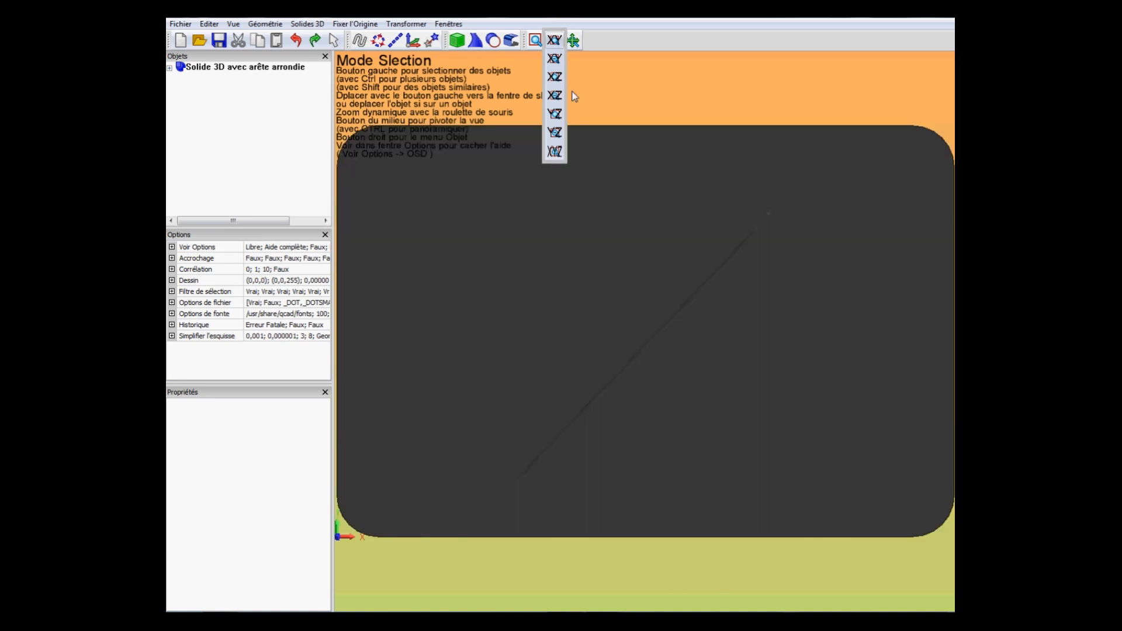
Practise zooming in and out on the plate and panning it across the view
{"action": "scroll", "coordinate": [608, 275], "scroll_direction": "down", "scroll_amount": 2}
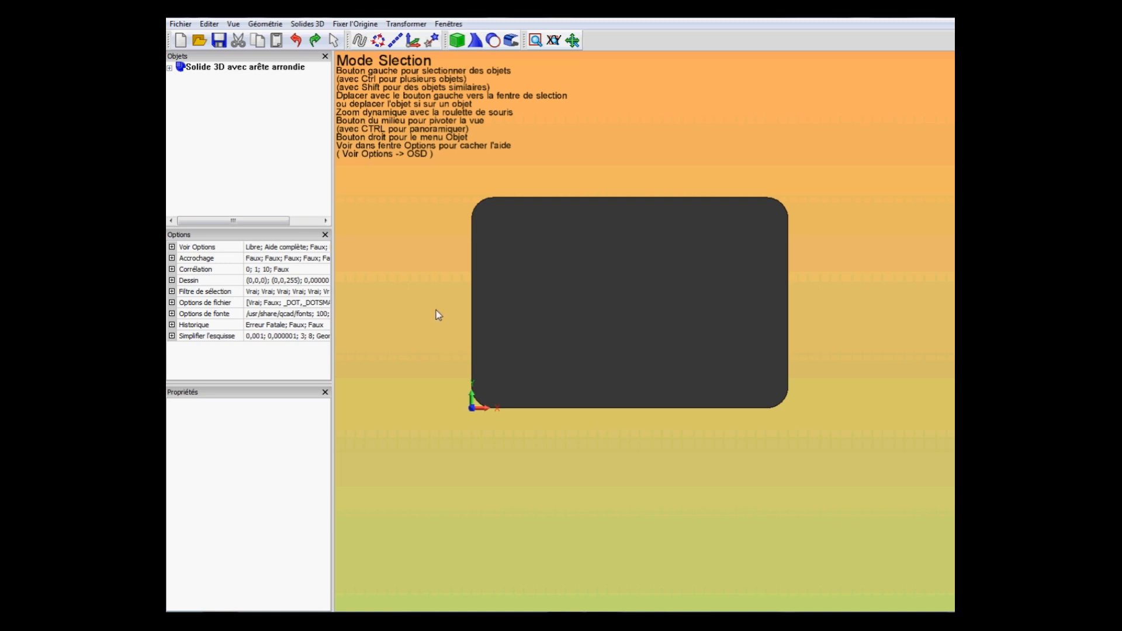
{"action": "middle_click_drag", "start_coordinate": [438, 316], "coordinate": [470, 375], "text": "ctrl"}
{"action": "scroll", "coordinate": [471, 366], "scroll_direction": "down", "scroll_amount": 1}
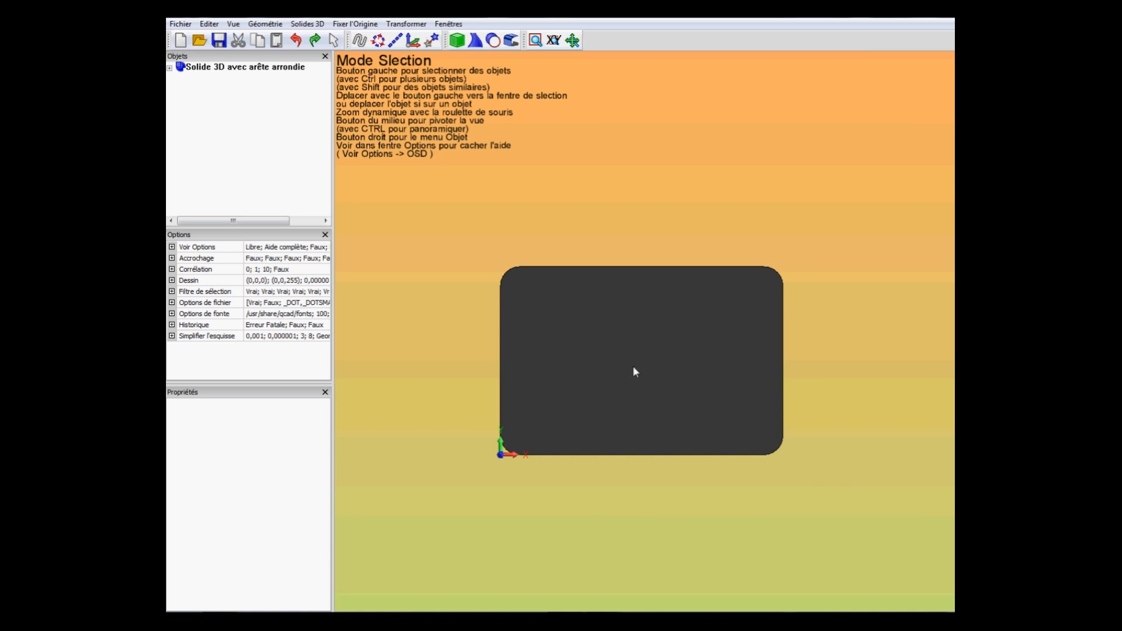
{"action": "scroll", "coordinate": [630, 377], "scroll_direction": "down", "scroll_amount": 4}
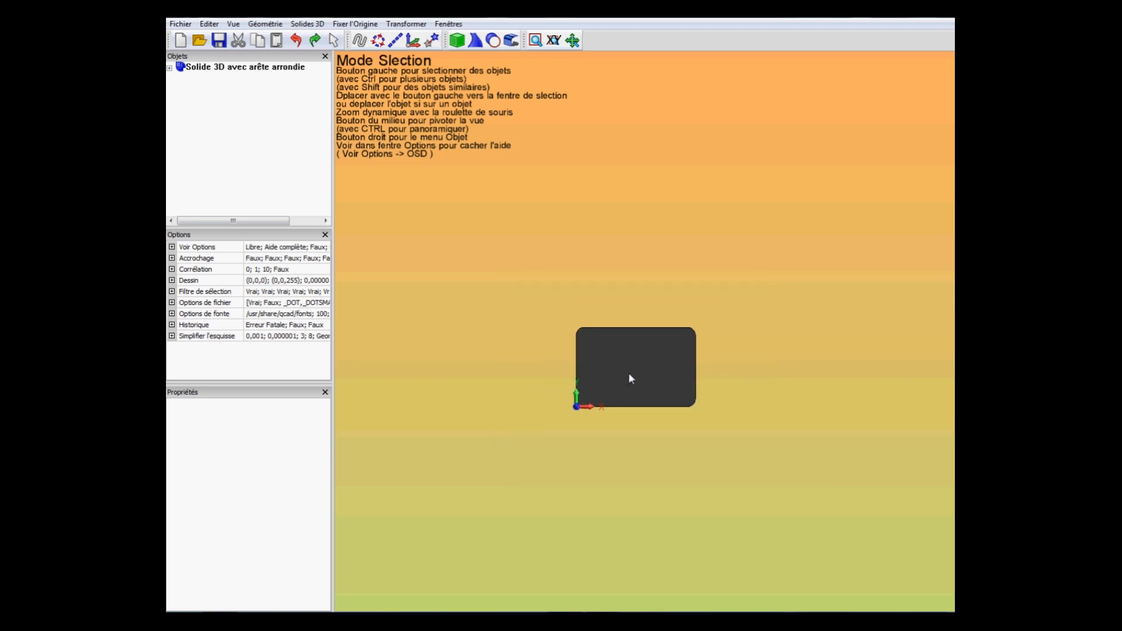
{"action": "scroll", "coordinate": [631, 375], "scroll_direction": "up", "scroll_amount": 5}
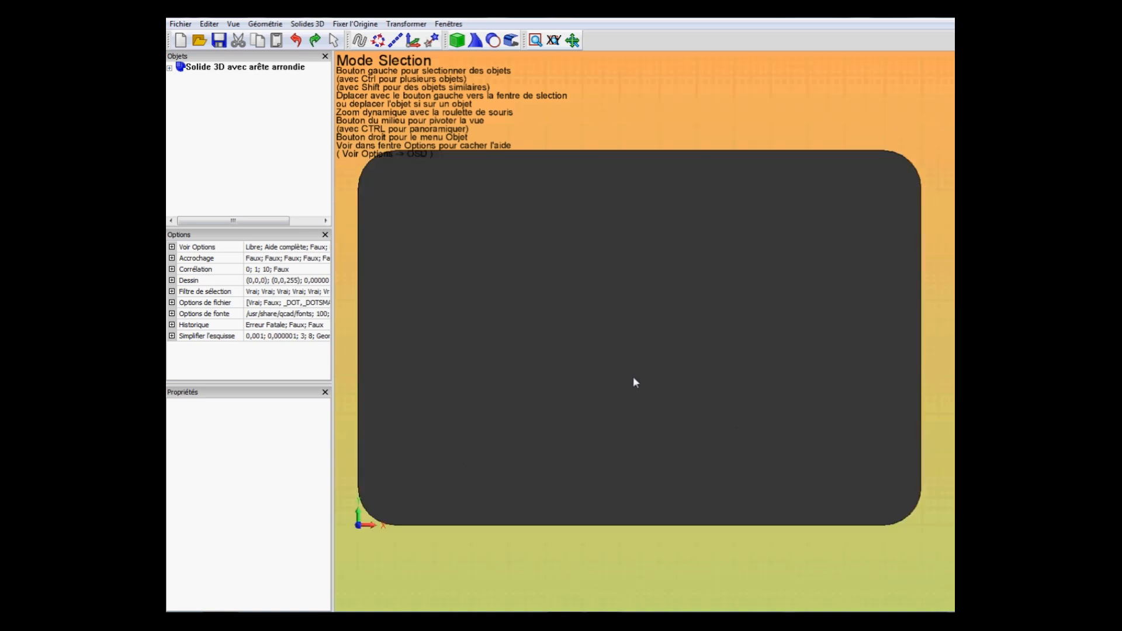
{"action": "scroll", "coordinate": [632, 377], "scroll_direction": "up", "scroll_amount": 1}
{"action": "scroll", "coordinate": [616, 376], "scroll_direction": "down", "scroll_amount": 4}
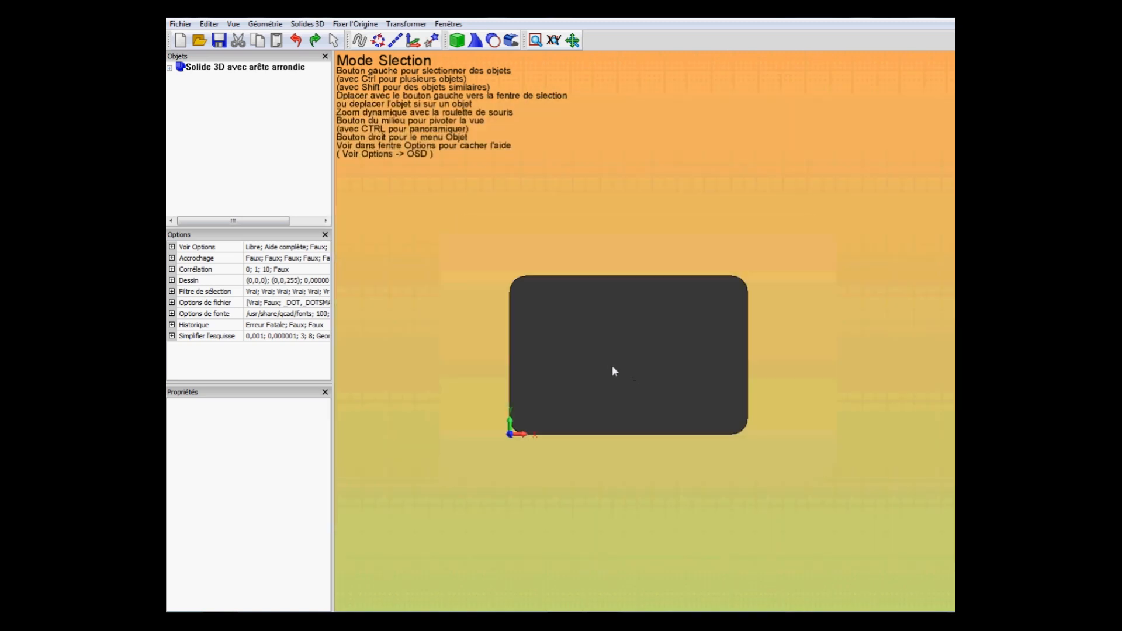
{"action": "scroll", "coordinate": [614, 371], "scroll_direction": "up", "scroll_amount": 3}
{"action": "scroll", "coordinate": [618, 382], "scroll_direction": "up", "scroll_amount": 3}
{"action": "scroll", "coordinate": [609, 371], "scroll_direction": "down", "scroll_amount": 4}
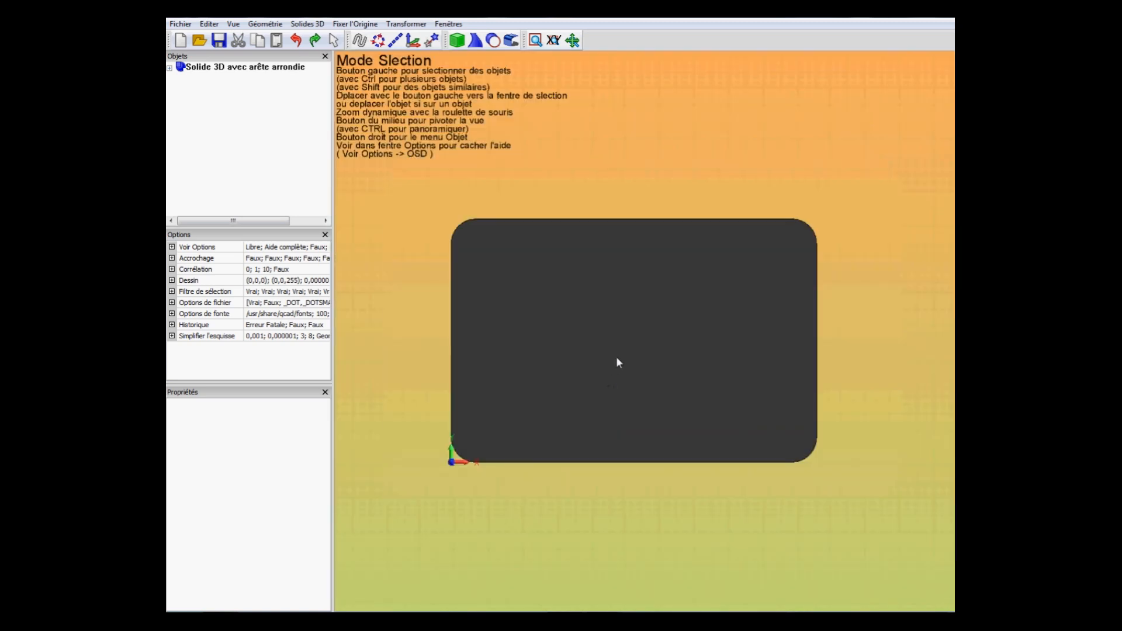
{"action": "scroll", "coordinate": [613, 352], "scroll_direction": "up", "scroll_amount": 2}
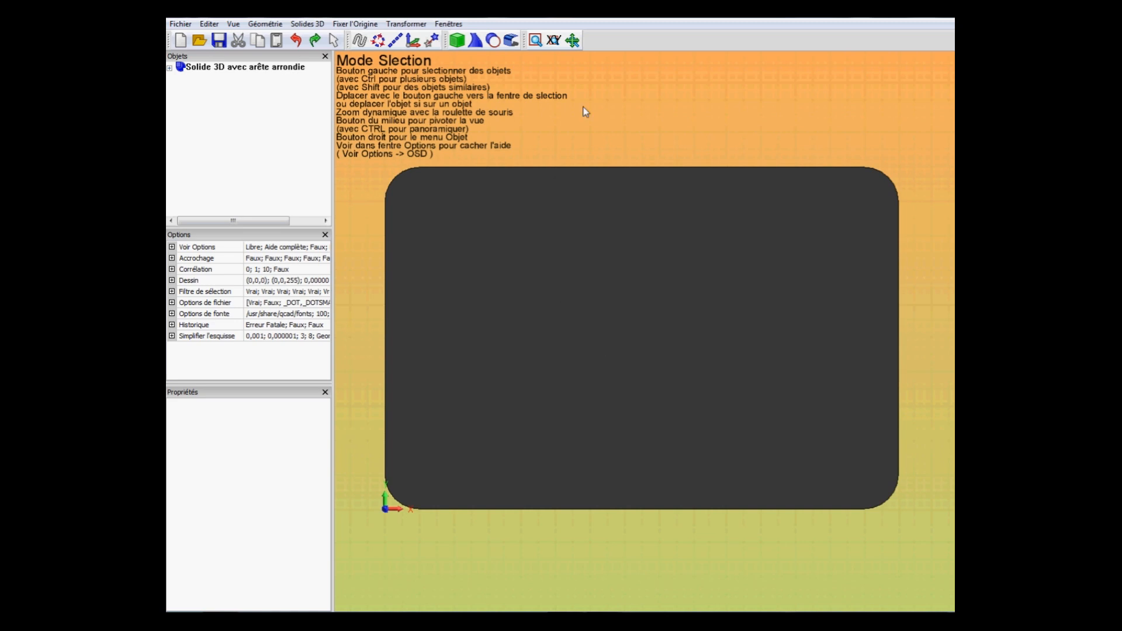
Try the Panoramique, Rotation dynamique and Zoom dynamique view modes, slightly enlarging the plate with the dynamic zoom
{"action": "left_click", "coordinate": [573, 40]}
{"action": "left_click", "coordinate": [573, 41]}
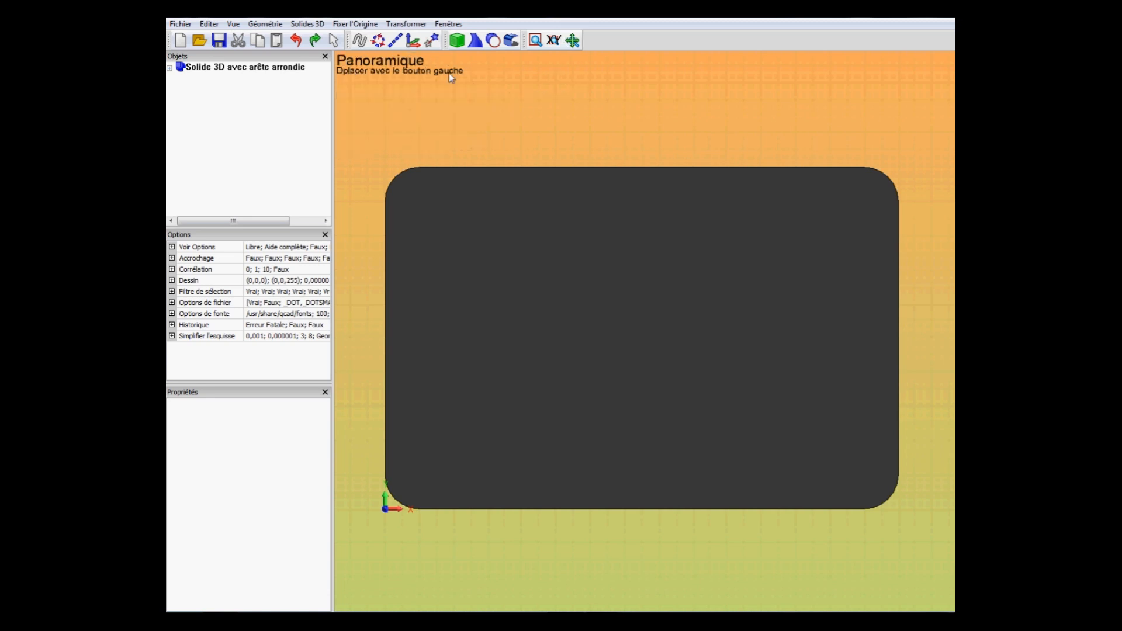
{"action": "left_click", "coordinate": [572, 40]}
{"action": "left_click", "coordinate": [573, 58]}
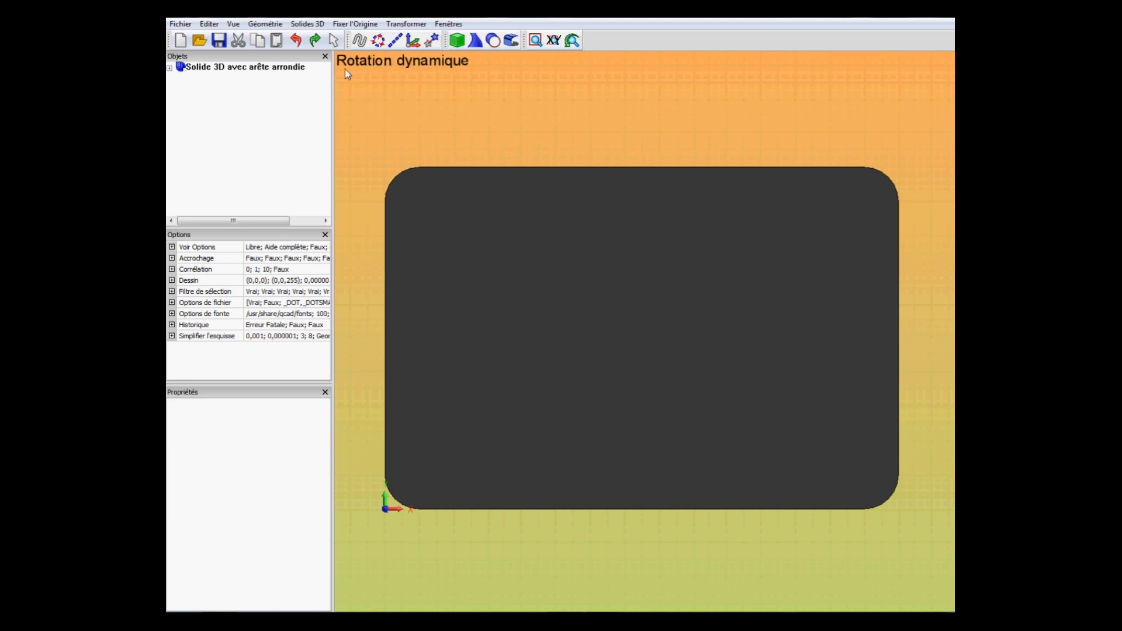
{"action": "left_click", "coordinate": [573, 40]}
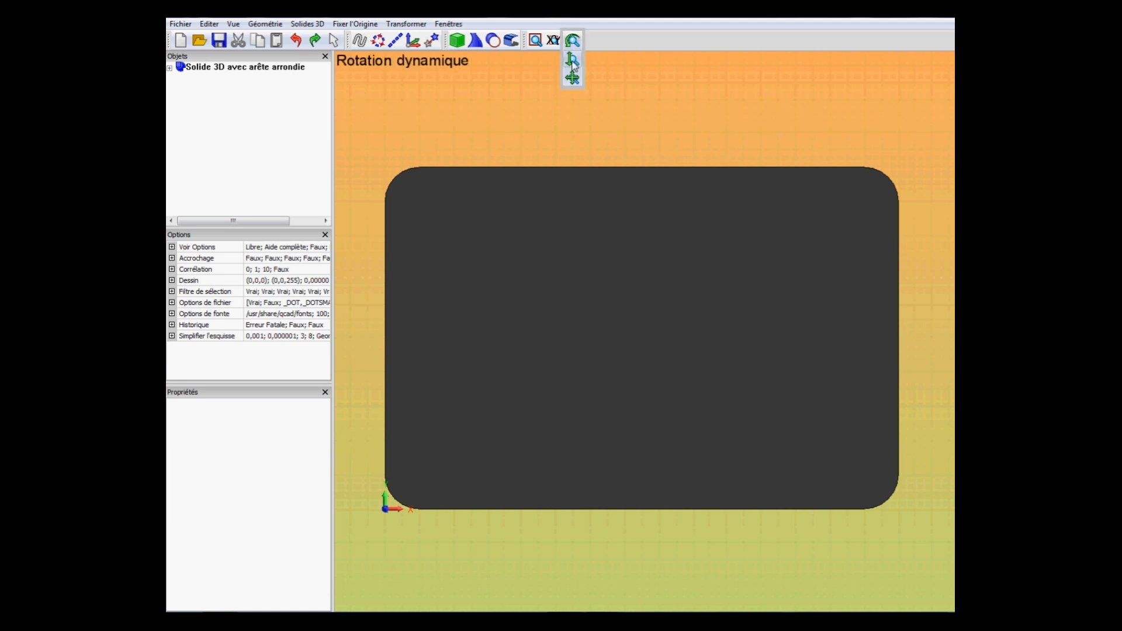
{"action": "left_click", "coordinate": [572, 60]}
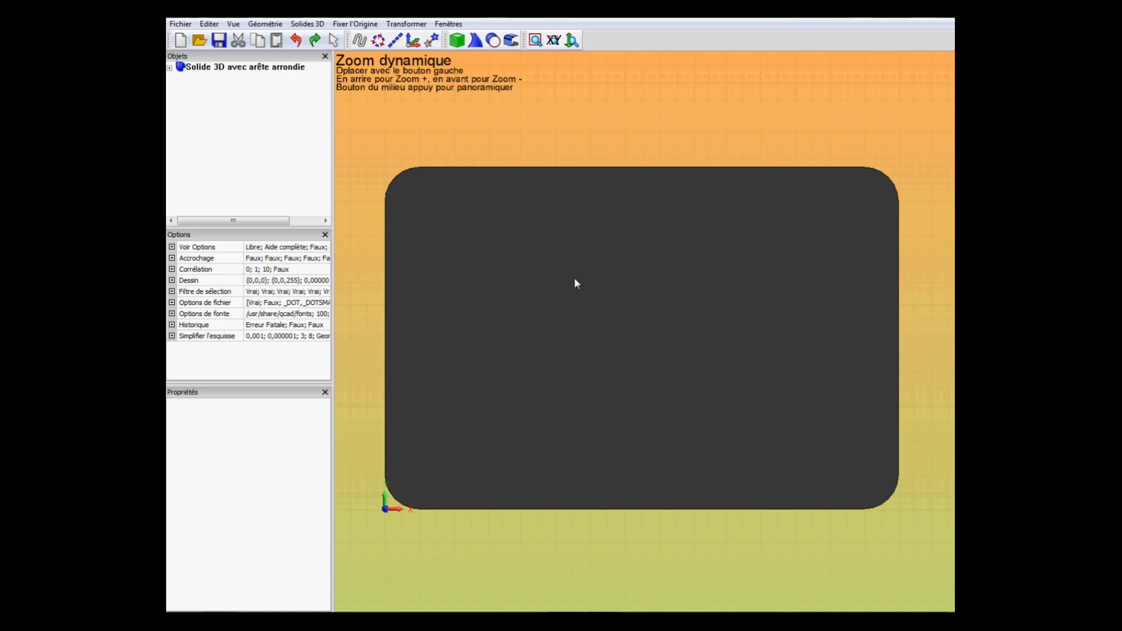
{"action": "left_click", "coordinate": [573, 40]}
{"action": "left_click_drag", "start_coordinate": [586, 363], "coordinate": [636, 384]}
Tilt the plate with Rotation dynamique and shift it sideways with Panoramique
{"action": "left_click", "coordinate": [572, 39]}
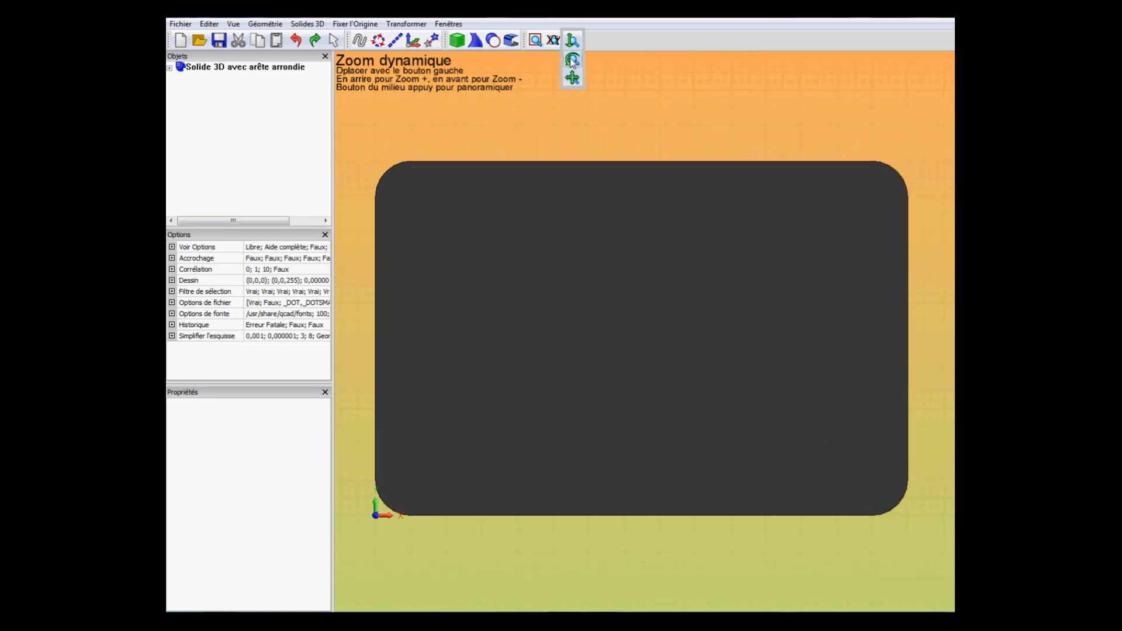
{"action": "left_click", "coordinate": [572, 59]}
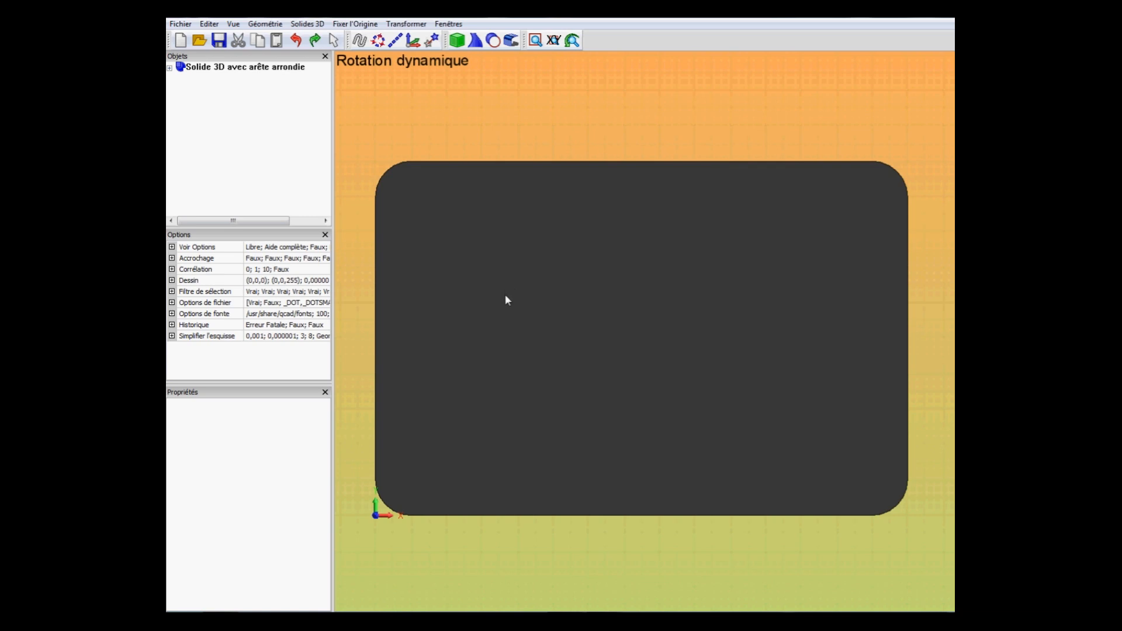
{"action": "left_click_drag", "start_coordinate": [500, 300], "coordinate": [506, 258]}
{"action": "left_click", "coordinate": [572, 40]}
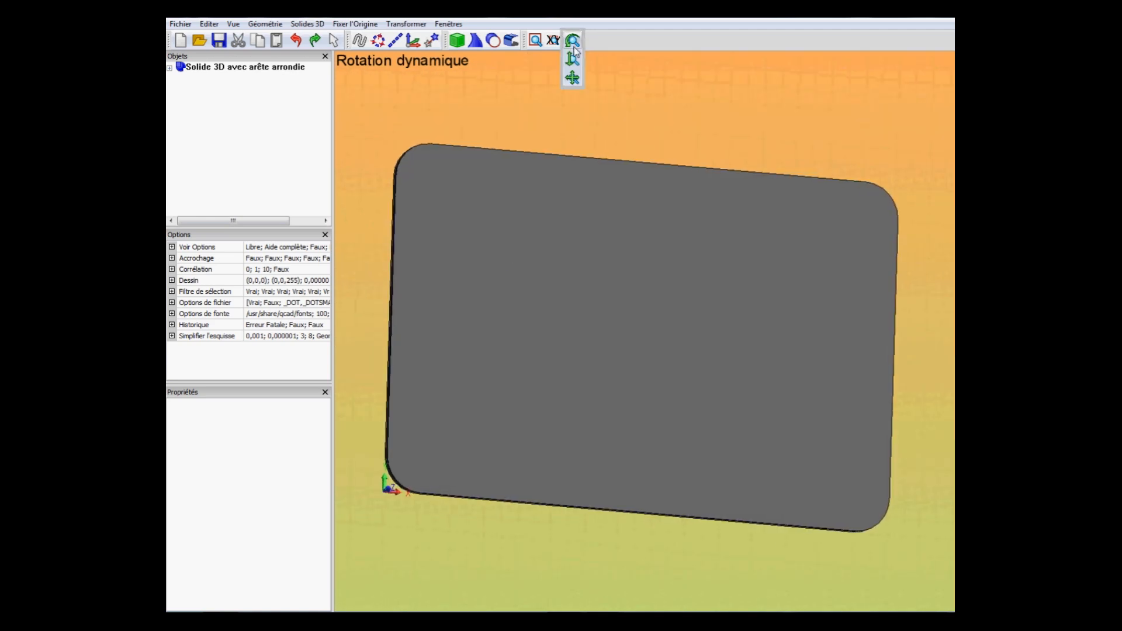
{"action": "left_click", "coordinate": [572, 77]}
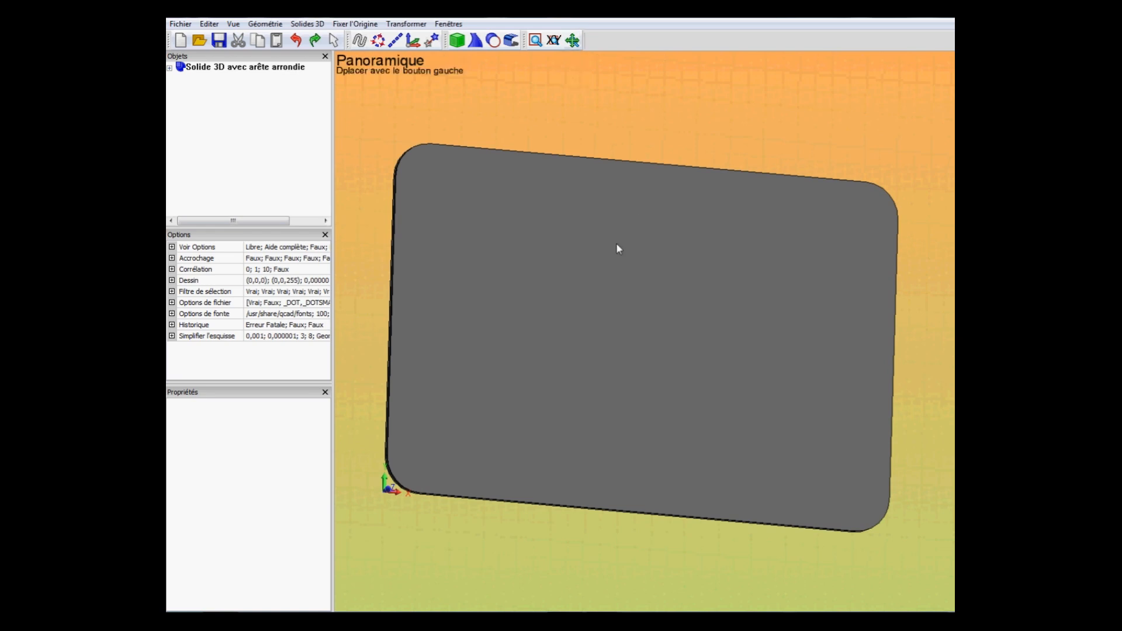
{"action": "left_click_drag", "start_coordinate": [580, 292], "coordinate": [484, 288]}
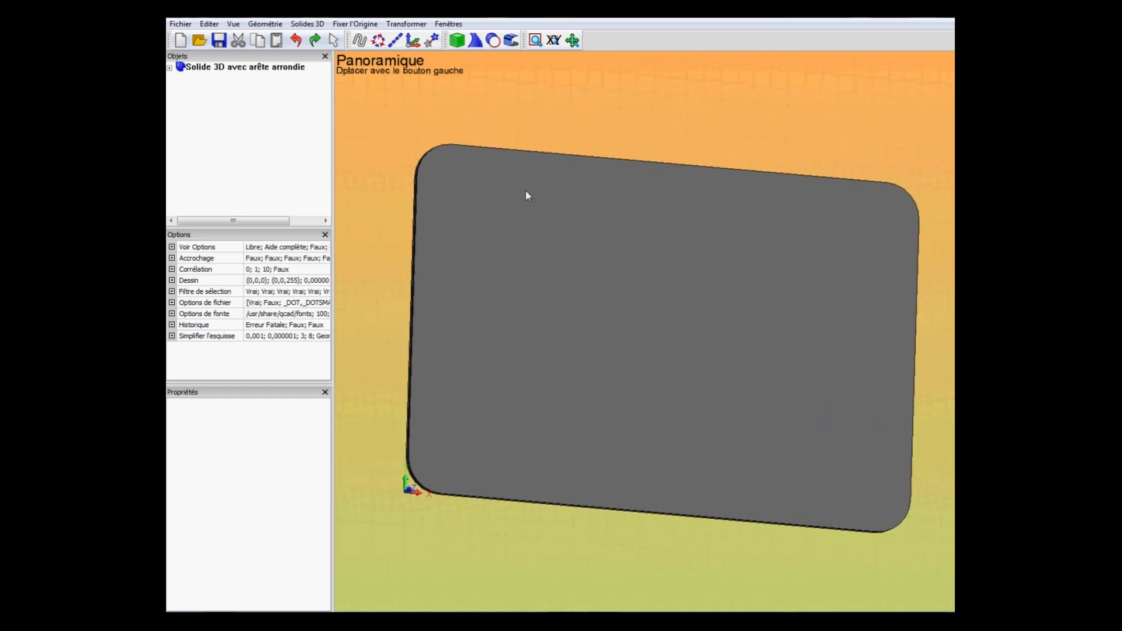
View the plate from the preset XY, XZ and XYZ directions, and return to the XY view
{"action": "left_click", "coordinate": [554, 40]}
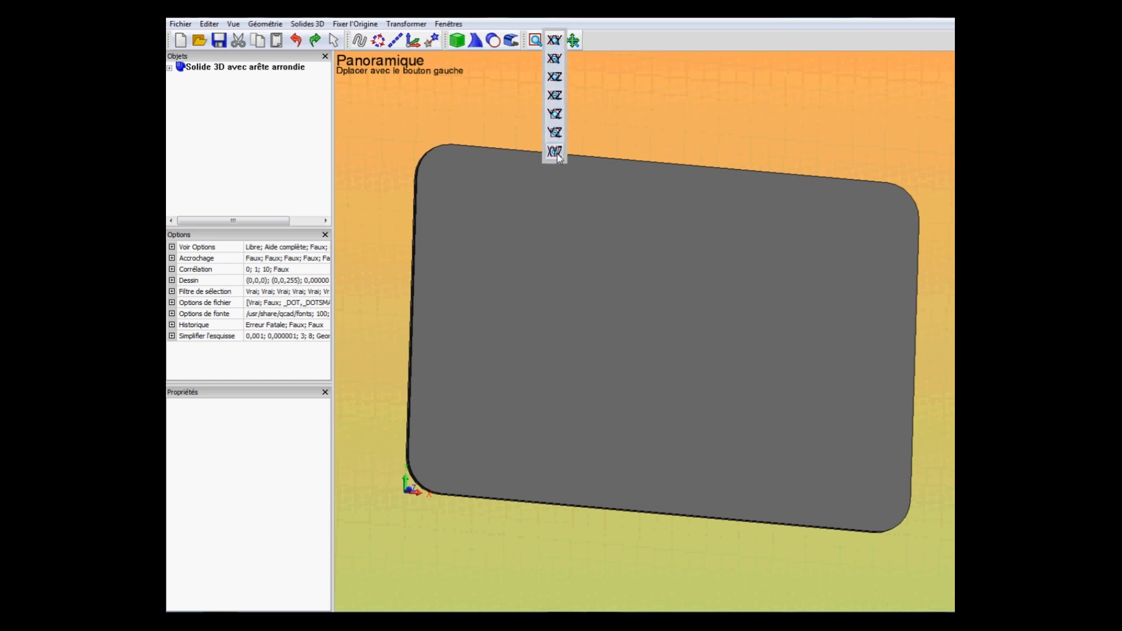
{"action": "left_click", "coordinate": [554, 42]}
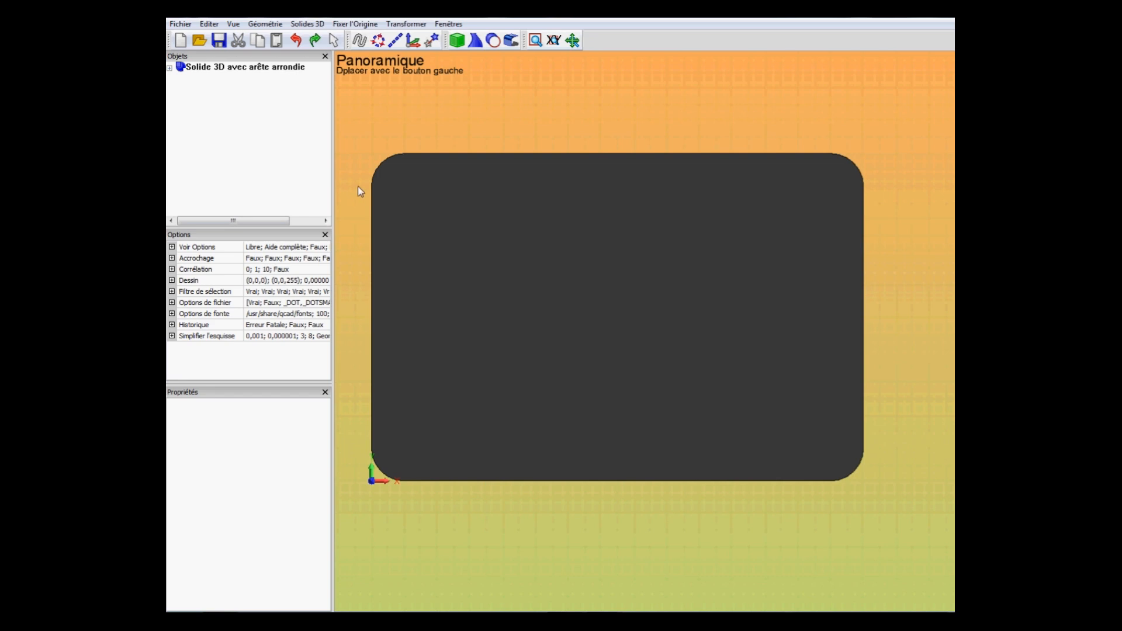
{"action": "left_click", "coordinate": [554, 40]}
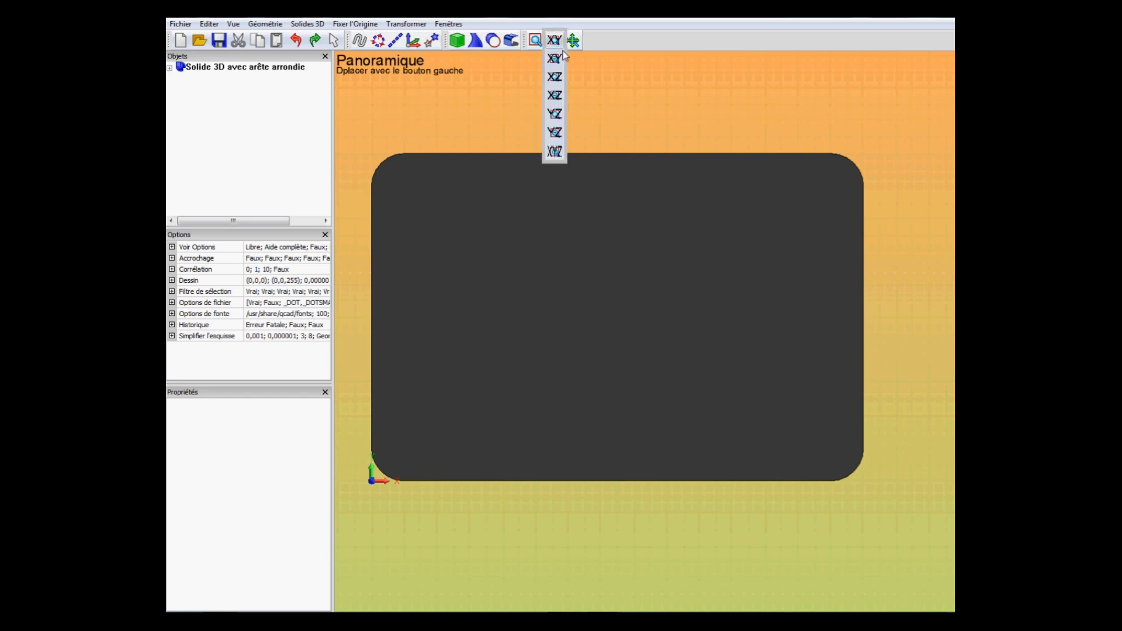
{"action": "left_click", "coordinate": [555, 78]}
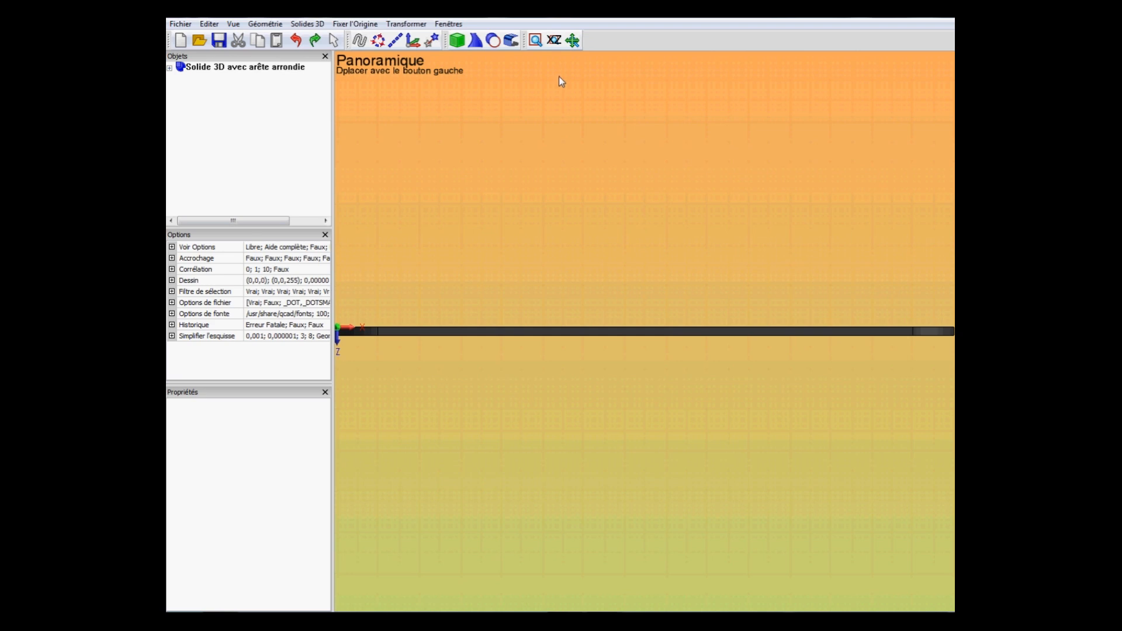
{"action": "left_click", "coordinate": [554, 40]}
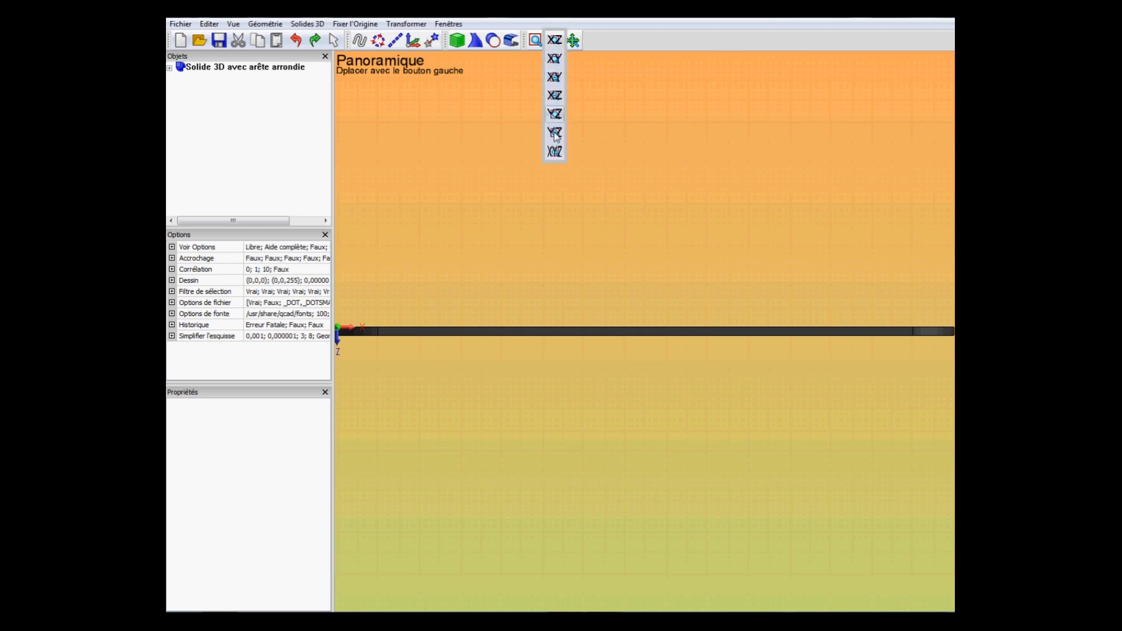
{"action": "left_click", "coordinate": [554, 152]}
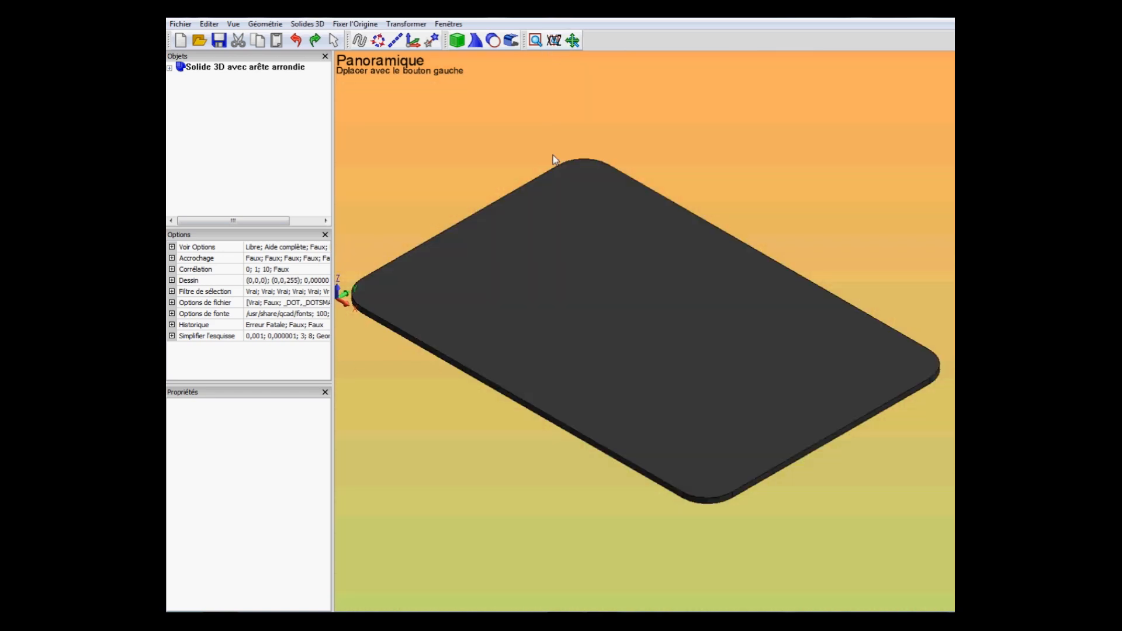
{"action": "left_click", "coordinate": [554, 40]}
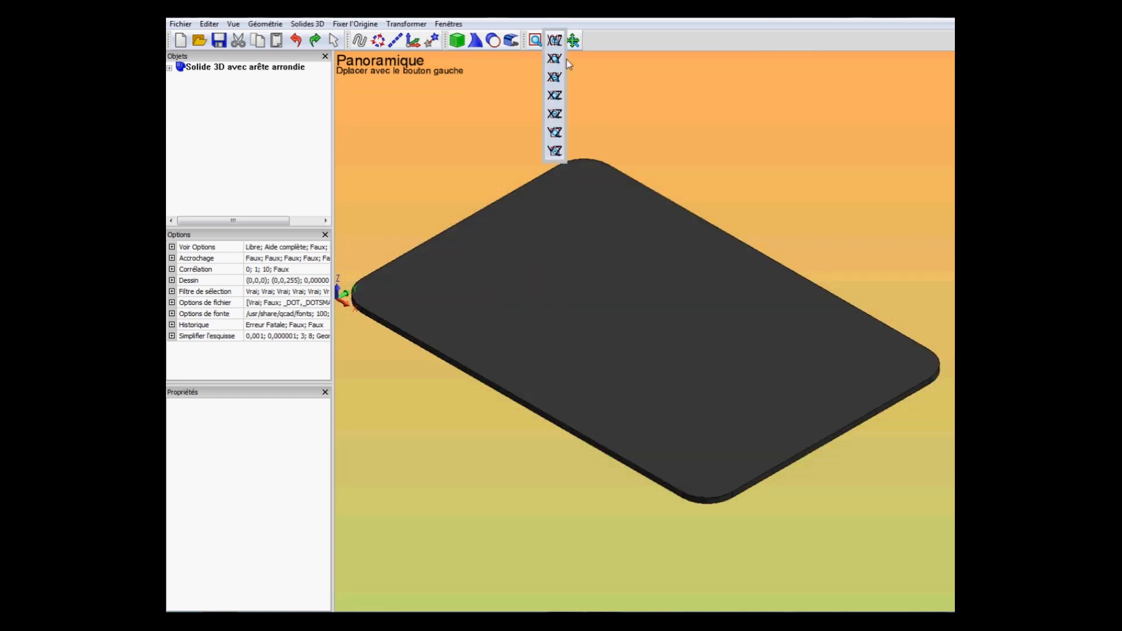
{"action": "left_click", "coordinate": [555, 59]}
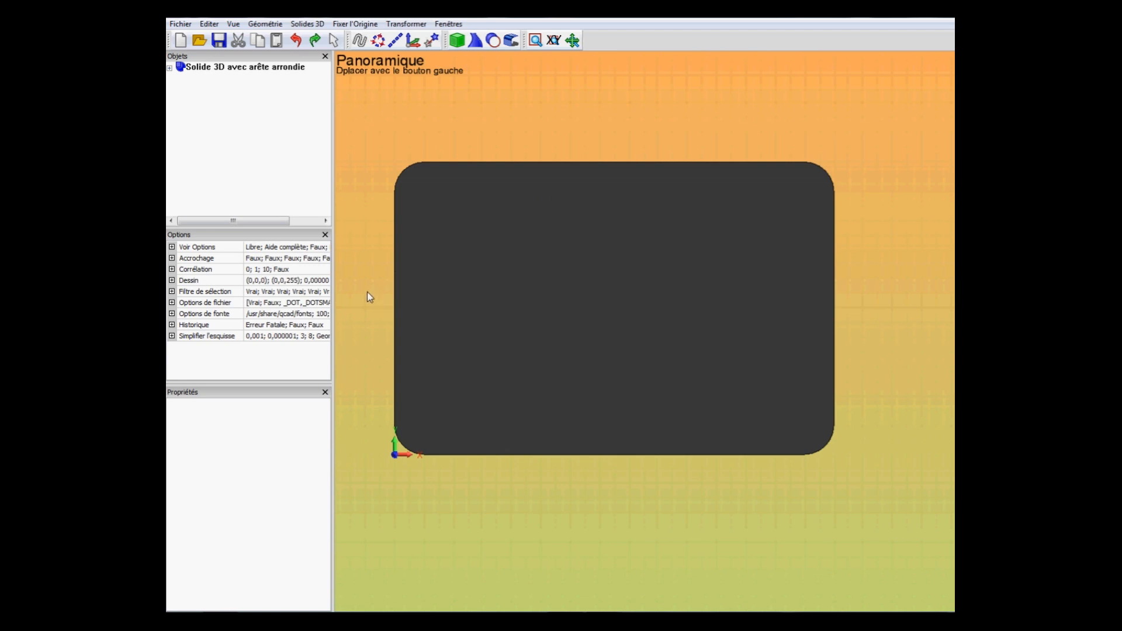
Return to selection mode and orbit the view around the rounded plate
{"action": "left_click", "coordinate": [333, 40]}
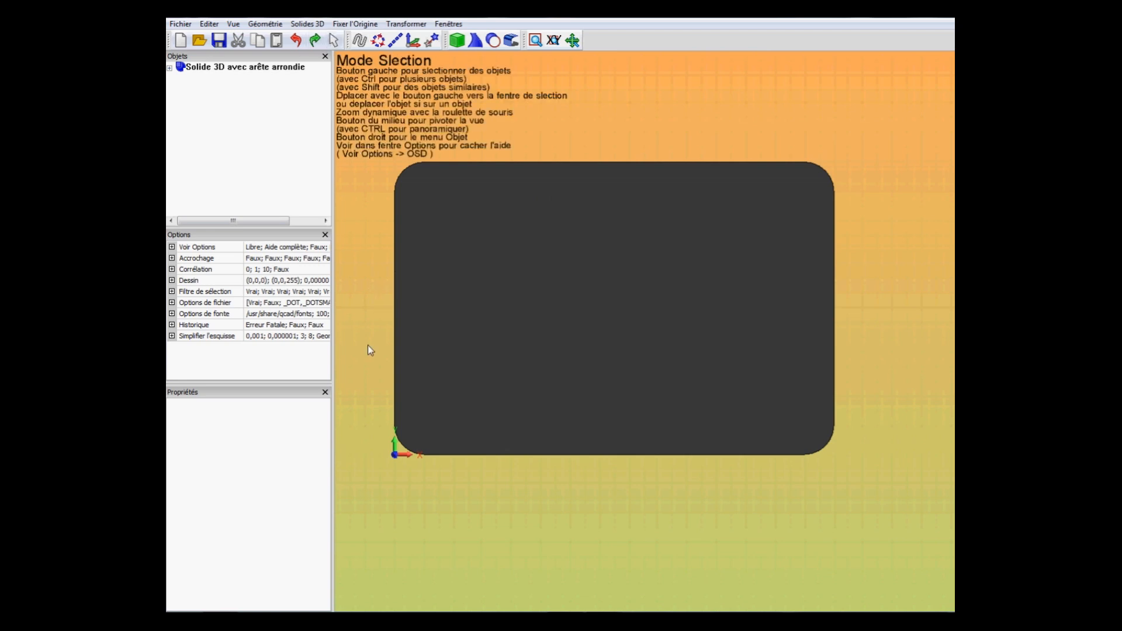
{"action": "middle_click_drag", "start_coordinate": [369, 347], "coordinate": [404, 313]}
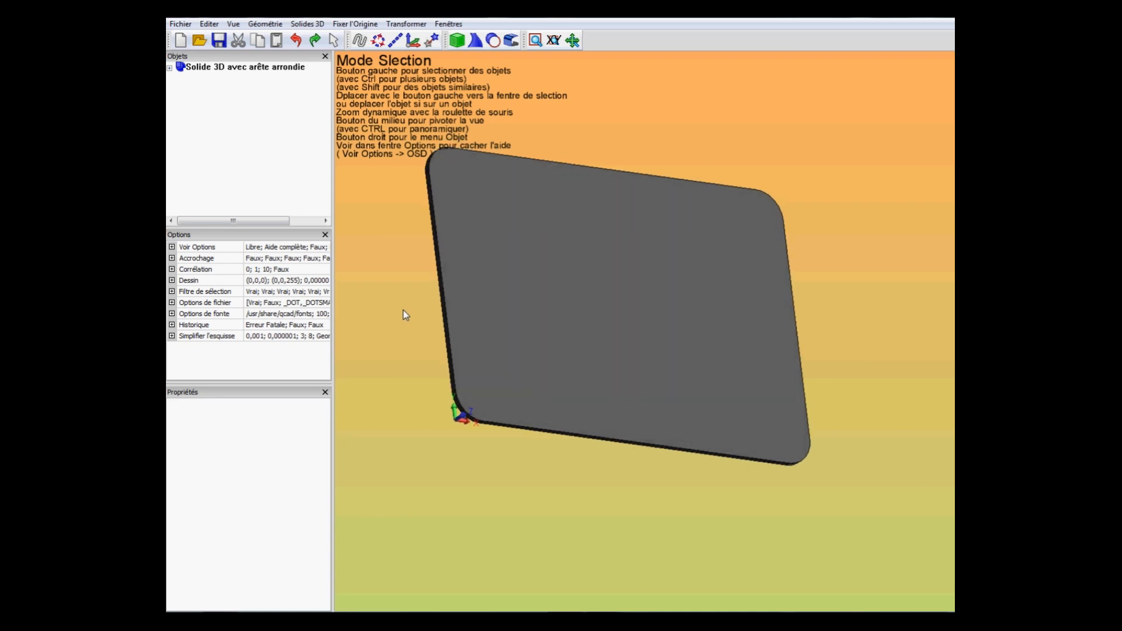
{"action": "mouse_move", "coordinate": [404, 318]}
{"action": "middle_mouse_down"}
{"action": "mouse_move", "coordinate": [403, 328]}
{"action": "mouse_move", "coordinate": [545, 309]}
{"action": "mouse_move", "coordinate": [438, 334]}
{"action": "mouse_move", "coordinate": [409, 317]}
{"action": "middle_mouse_up"}
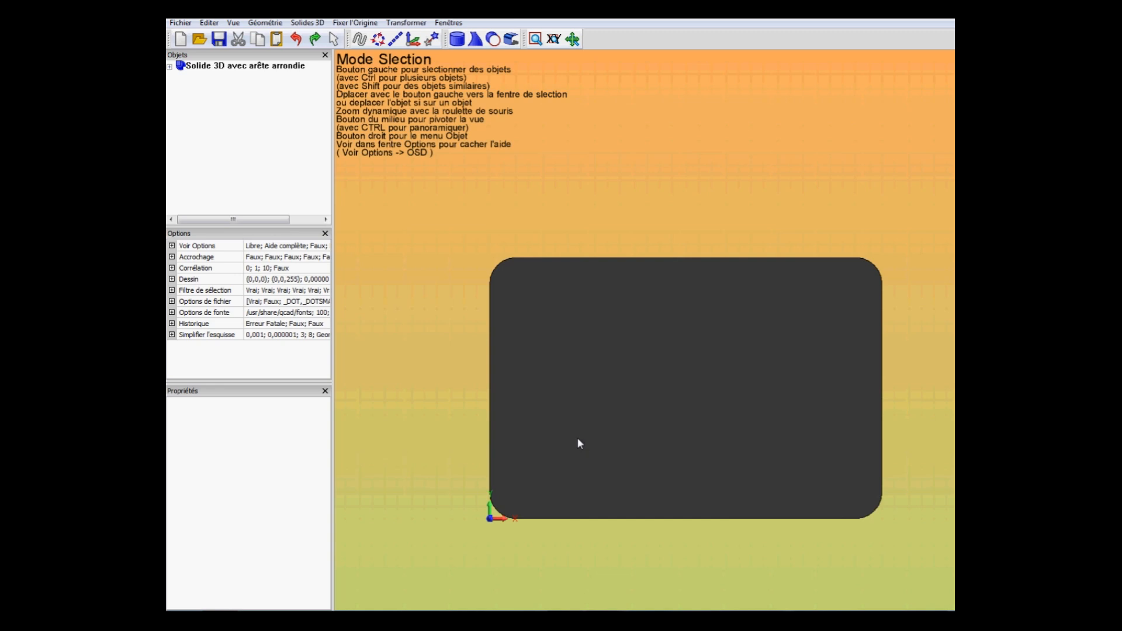
Add a cylinder at the origin, check it from an angle, and return to the XY view
{"action": "left_click", "coordinate": [458, 39]}
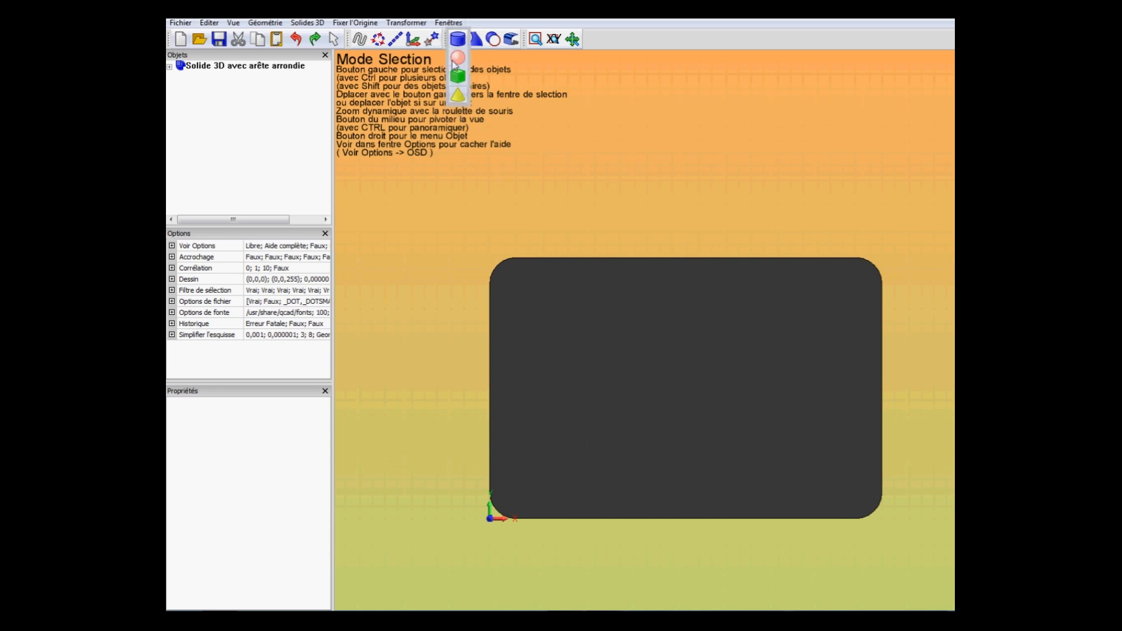
{"action": "left_click", "coordinate": [457, 40]}
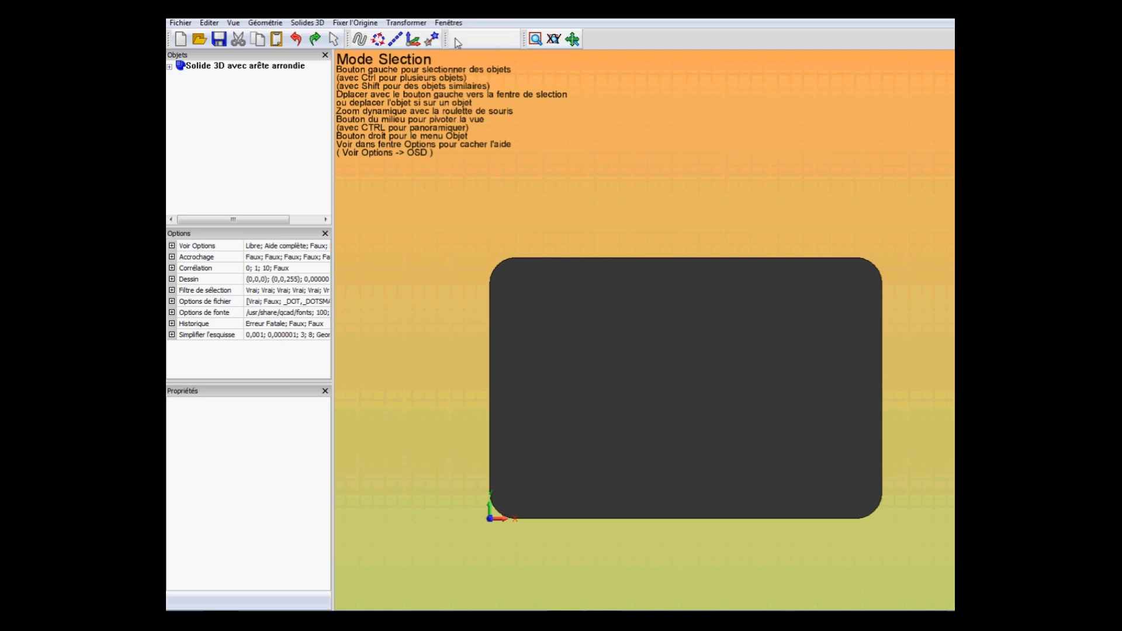
{"action": "middle_click_drag", "start_coordinate": [440, 415], "coordinate": [493, 413]}
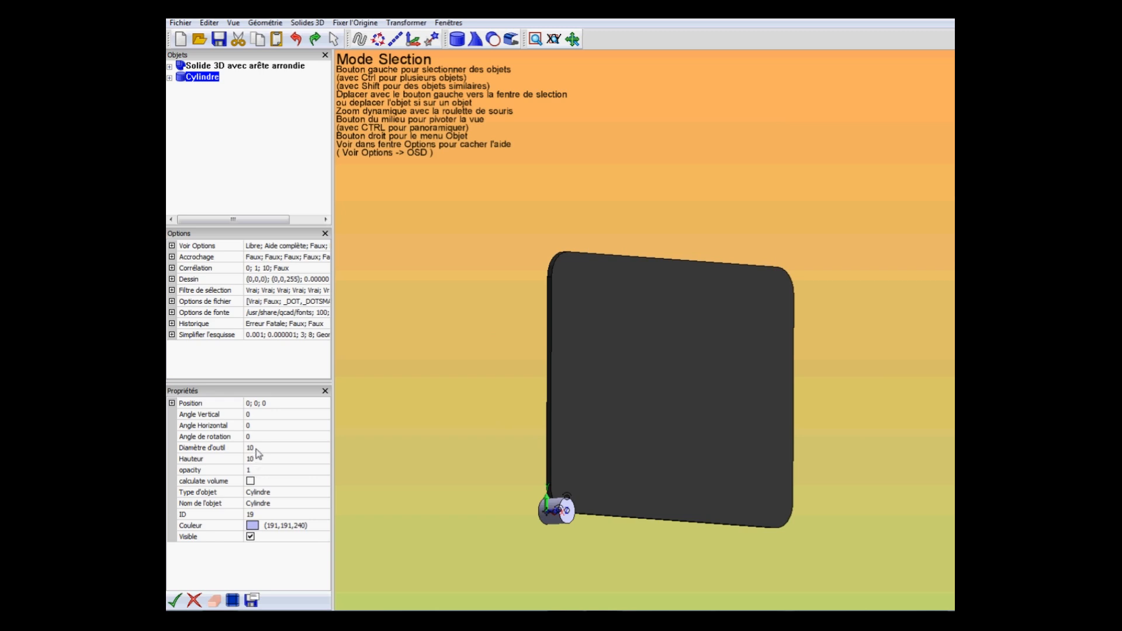
{"action": "left_click", "coordinate": [554, 39]}
{"action": "left_click", "coordinate": [556, 59]}
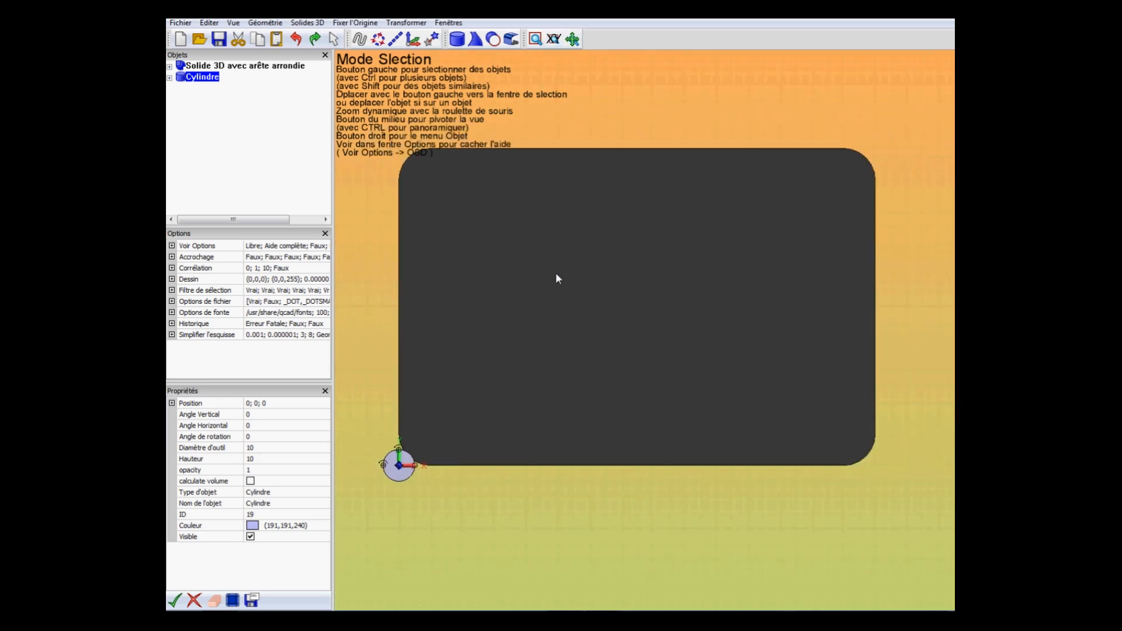
Set the cylinder's diameter to 4 and its height to 2, and apply the changes
{"action": "left_click", "coordinate": [257, 449]}
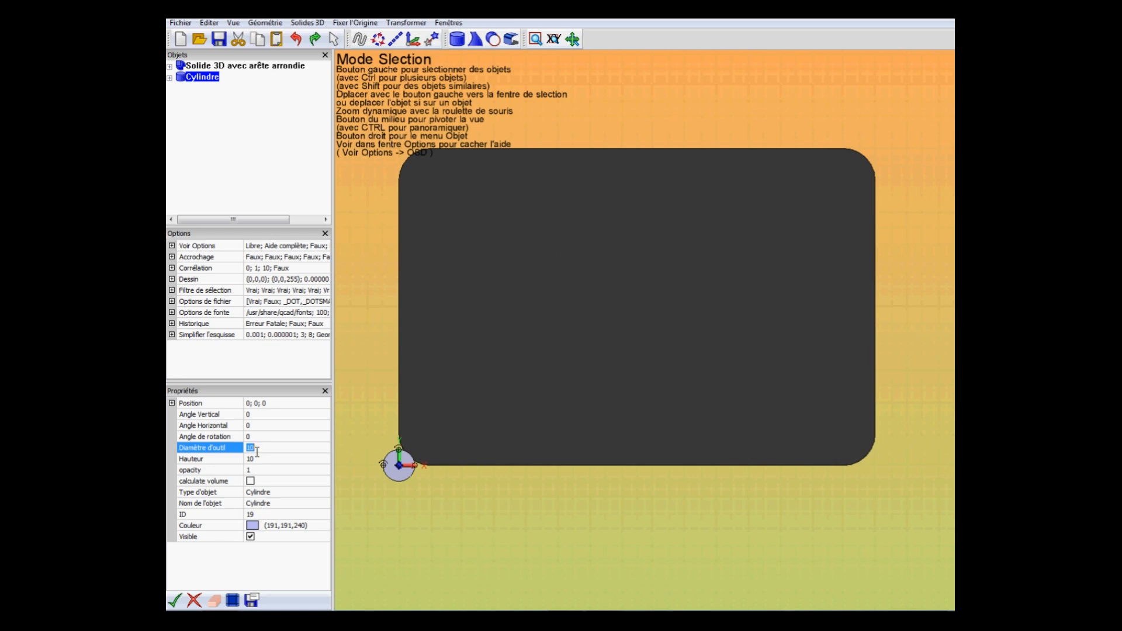
{"action": "type", "text": "4"}
{"action": "key", "text": "Return"}
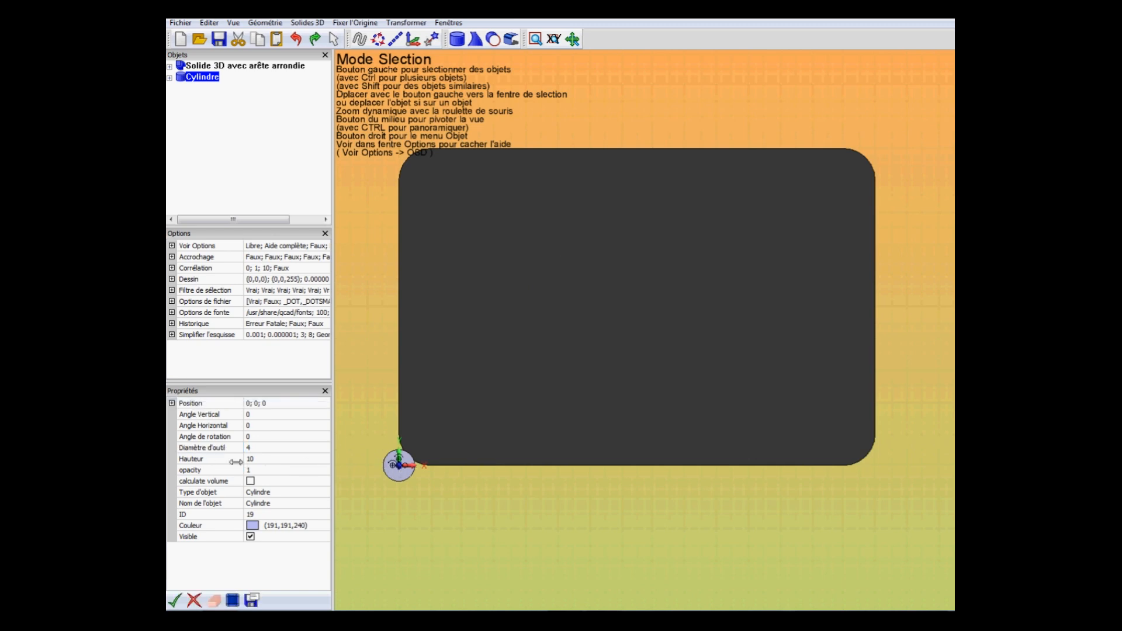
{"action": "left_click", "coordinate": [258, 458]}
{"action": "left_click", "coordinate": [175, 598]}
{"action": "mouse_move", "coordinate": [363, 392]}
{"action": "middle_mouse_down"}
{"action": "mouse_move", "coordinate": [393, 416]}
{"action": "mouse_move", "coordinate": [398, 398]}
{"action": "mouse_move", "coordinate": [446, 376]}
{"action": "mouse_move", "coordinate": [372, 397]}
{"action": "middle_mouse_up"}
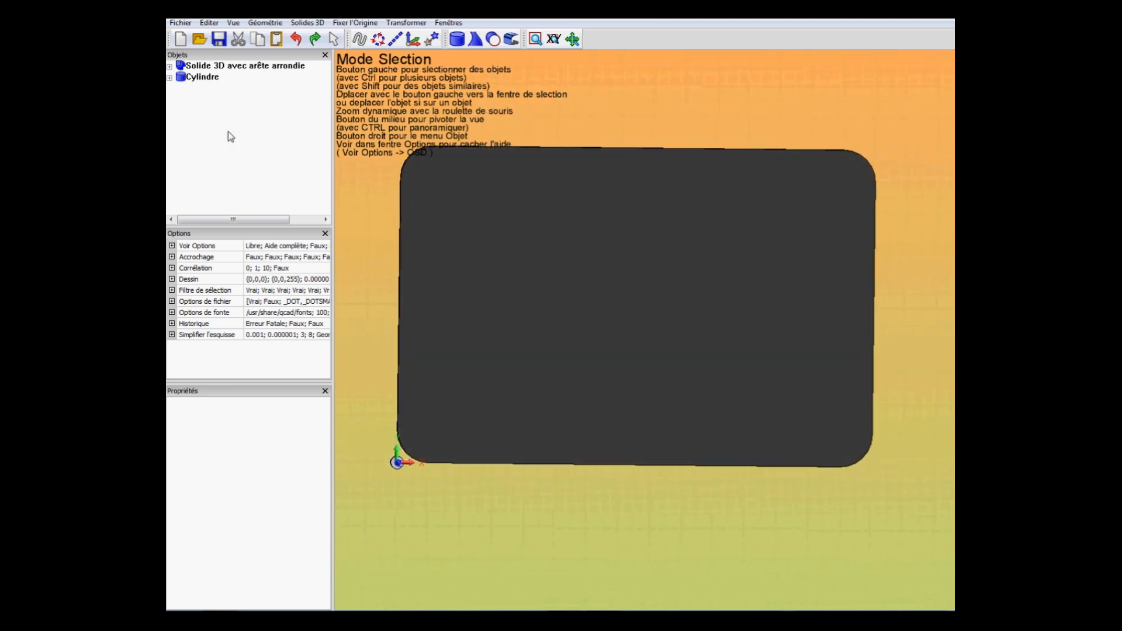
Move the cylinder to x 10 and y 10 near the plate's corner at the origin
{"action": "left_click", "coordinate": [202, 77]}
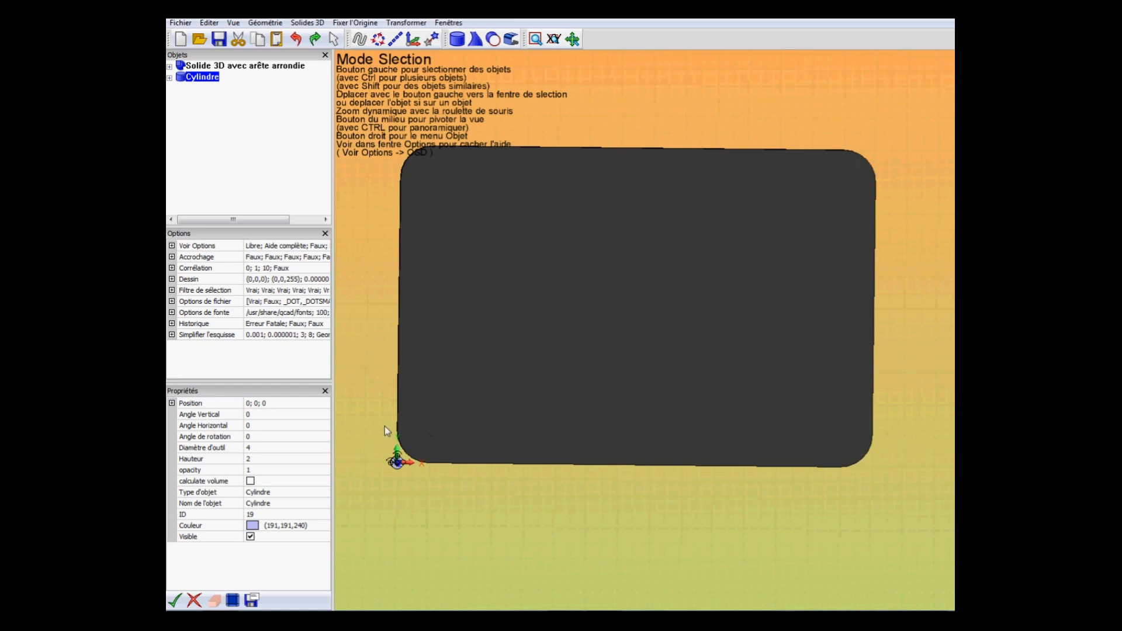
{"action": "left_click", "coordinate": [172, 404]}
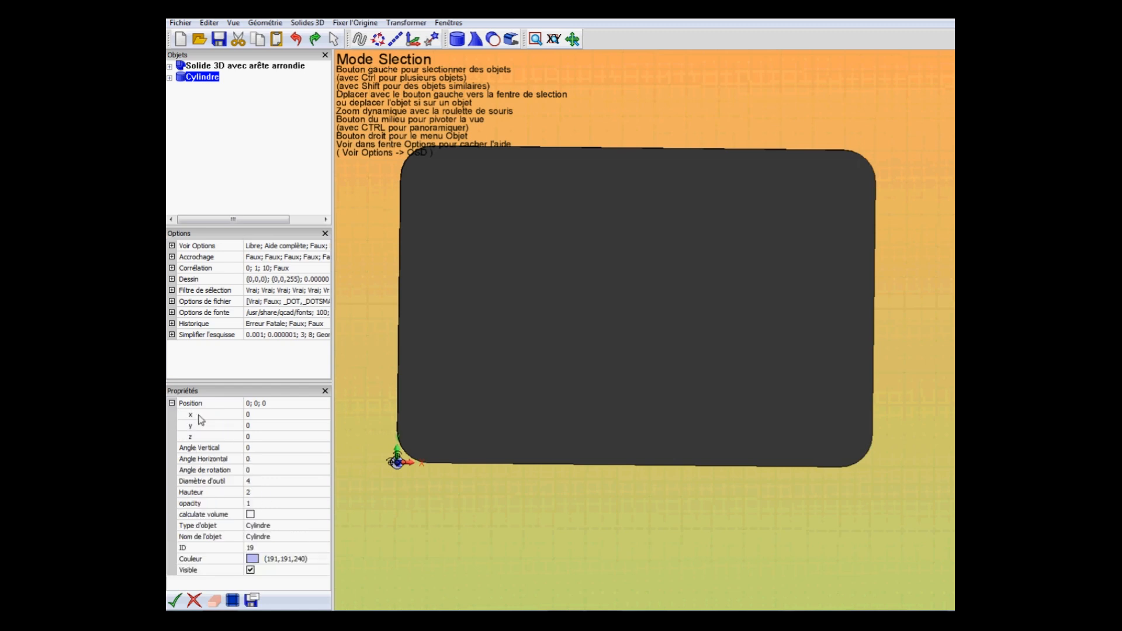
{"action": "left_click", "coordinate": [268, 415]}
{"action": "type", "text": "10"}
{"action": "left_click", "coordinate": [171, 403]}
{"action": "left_click", "coordinate": [172, 403]}
{"action": "left_click", "coordinate": [254, 426]}
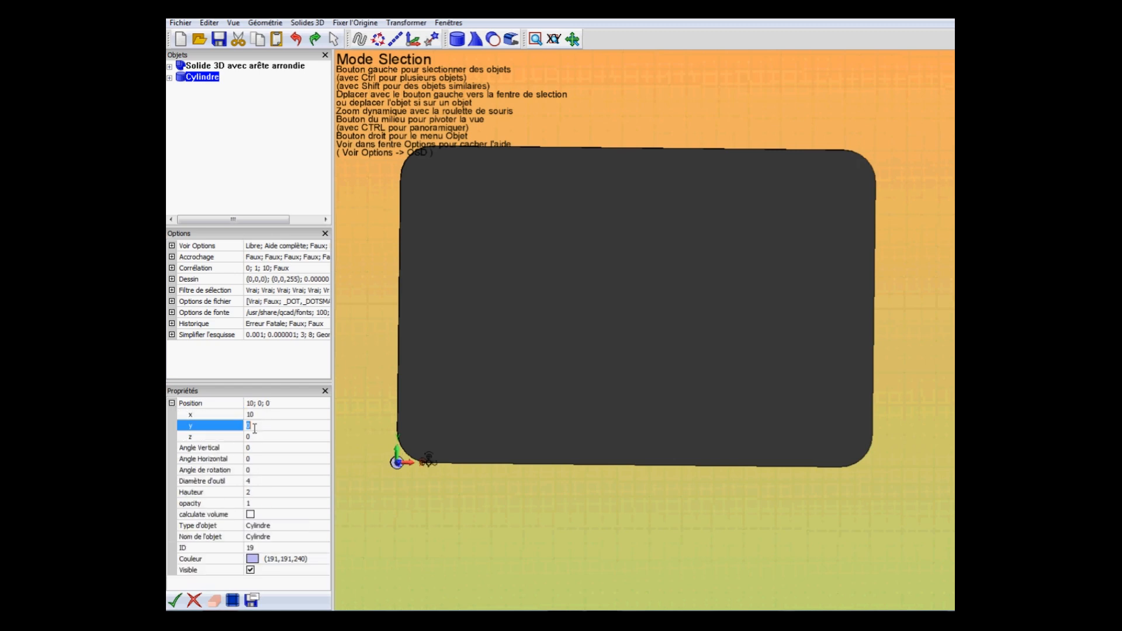
{"action": "left_click", "coordinate": [175, 600]}
{"action": "mouse_move", "coordinate": [471, 376]}
{"action": "middle_mouse_down"}
{"action": "mouse_move", "coordinate": [640, 408]}
{"action": "mouse_move", "coordinate": [457, 387]}
{"action": "middle_mouse_up"}
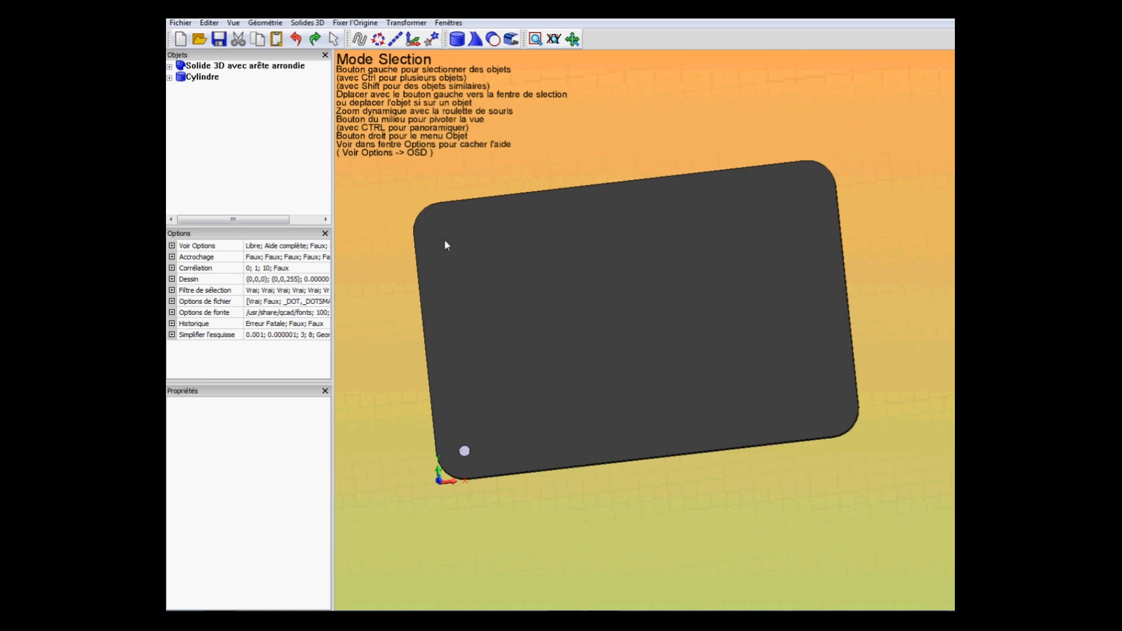
Copy the cylinder and paste three duplicates of it into the object list
{"action": "left_click", "coordinate": [197, 80]}
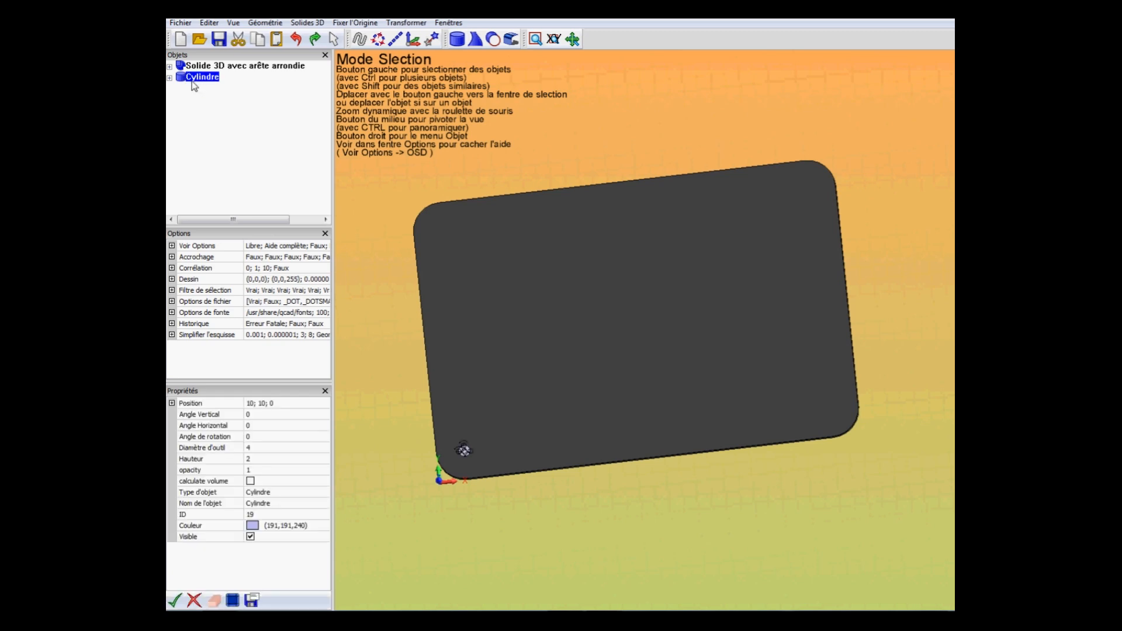
{"action": "right_click", "coordinate": [200, 81]}
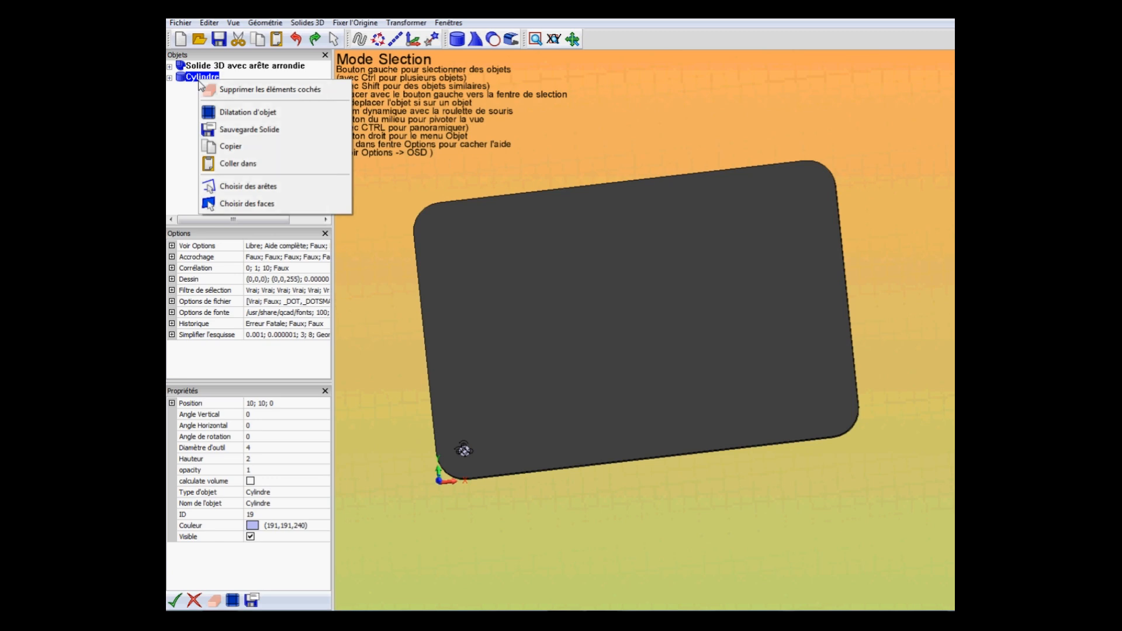
{"action": "left_click", "coordinate": [224, 150]}
{"action": "right_click", "coordinate": [224, 150]}
{"action": "left_click", "coordinate": [237, 154]}
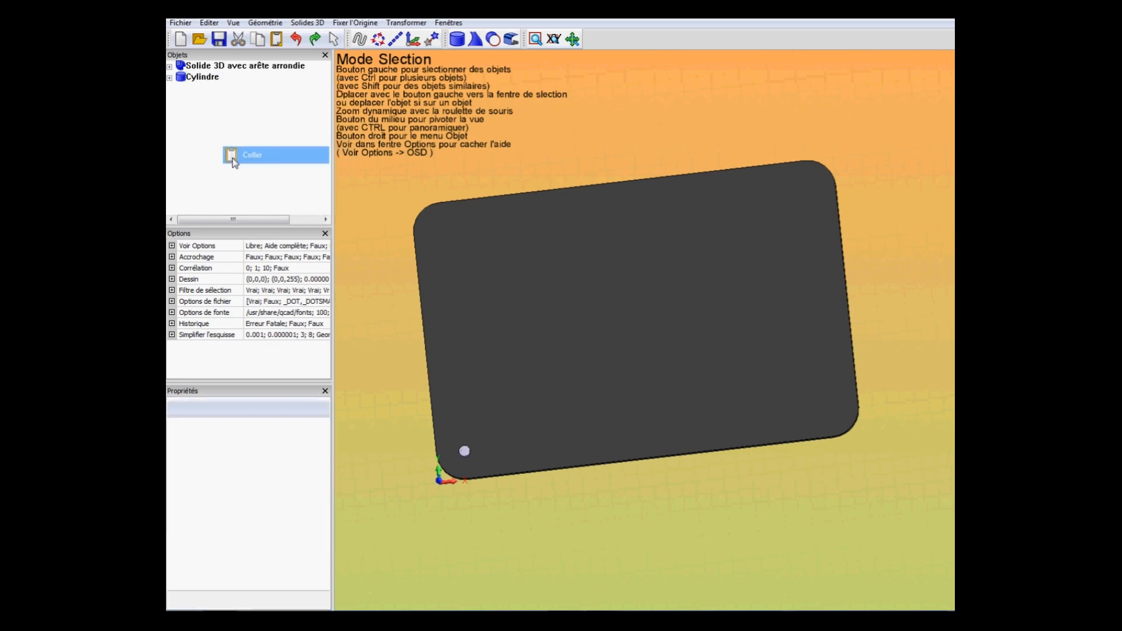
{"action": "right_click", "coordinate": [222, 156]}
{"action": "left_click", "coordinate": [259, 169]}
{"action": "right_click", "coordinate": [230, 150]}
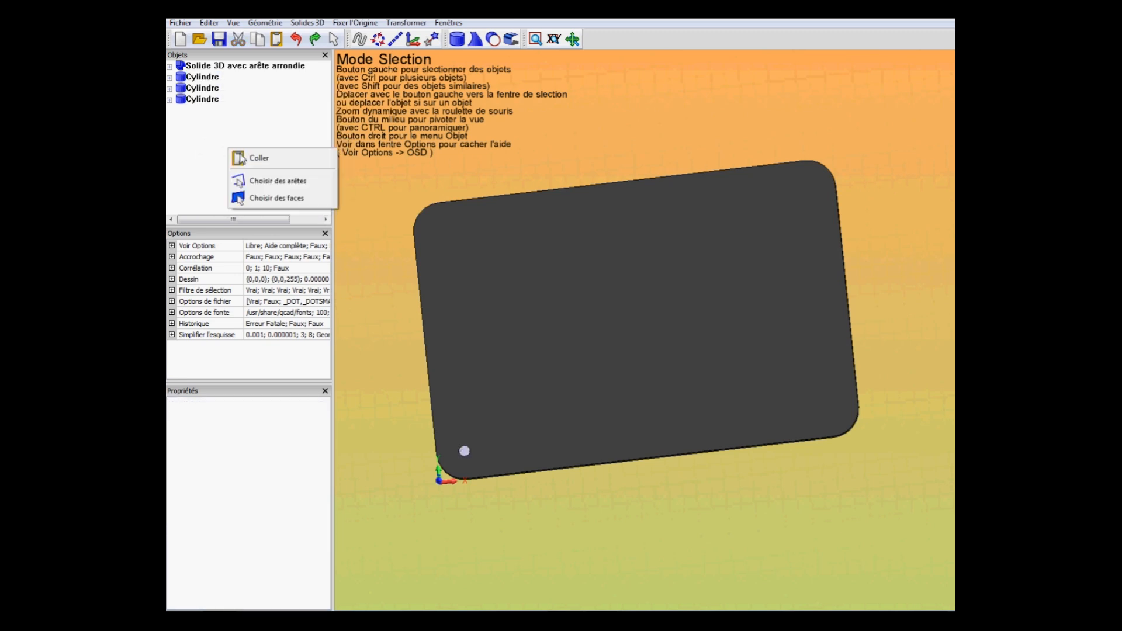
{"action": "left_click", "coordinate": [261, 160]}
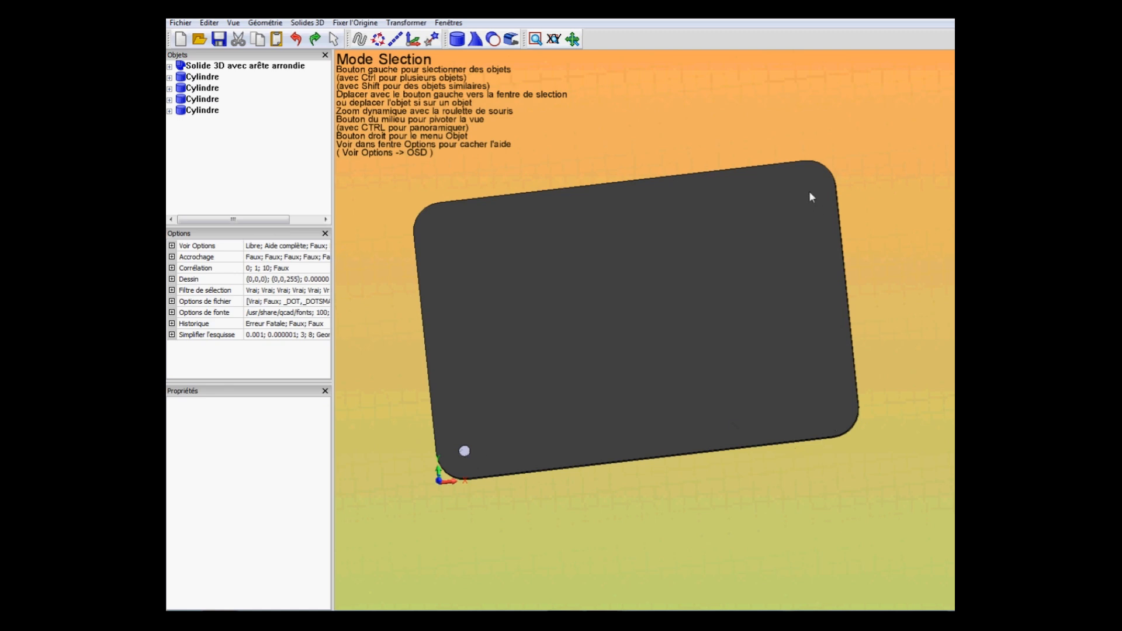
Move the first listed cylinder to x 140, keeping y at 10, and apply the change
{"action": "left_click", "coordinate": [199, 76]}
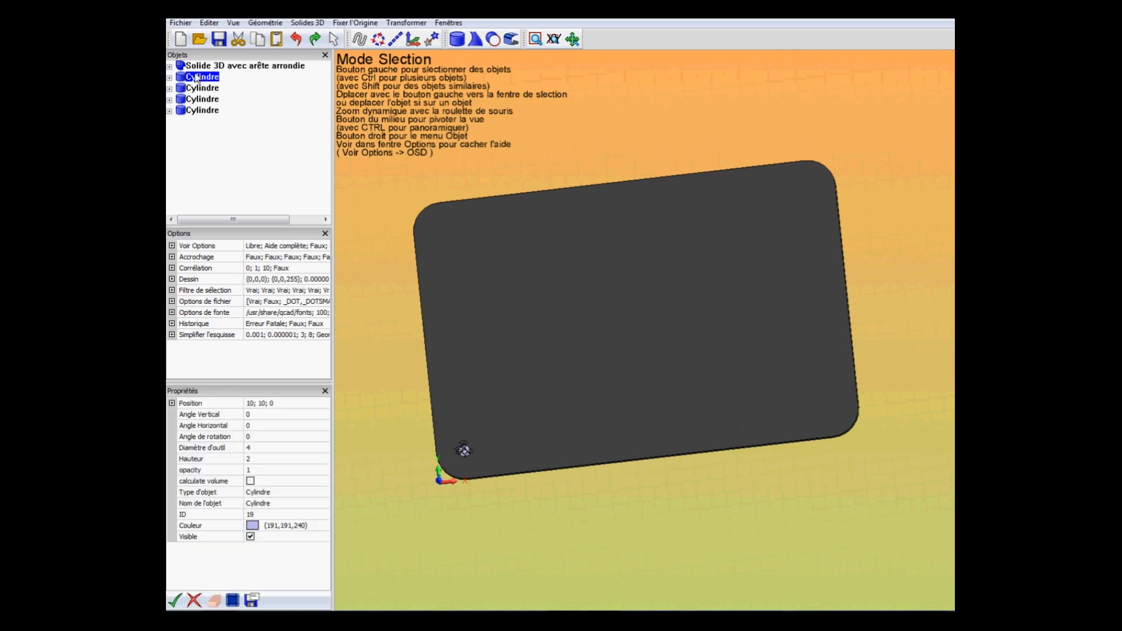
{"action": "left_click", "coordinate": [172, 404]}
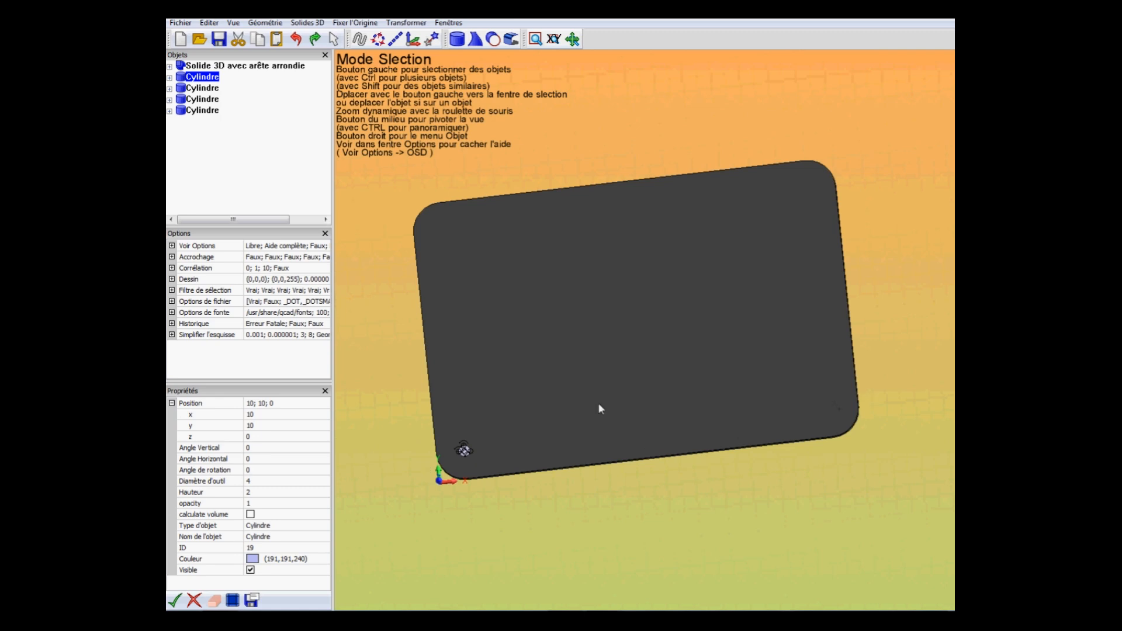
{"action": "left_click", "coordinate": [264, 415]}
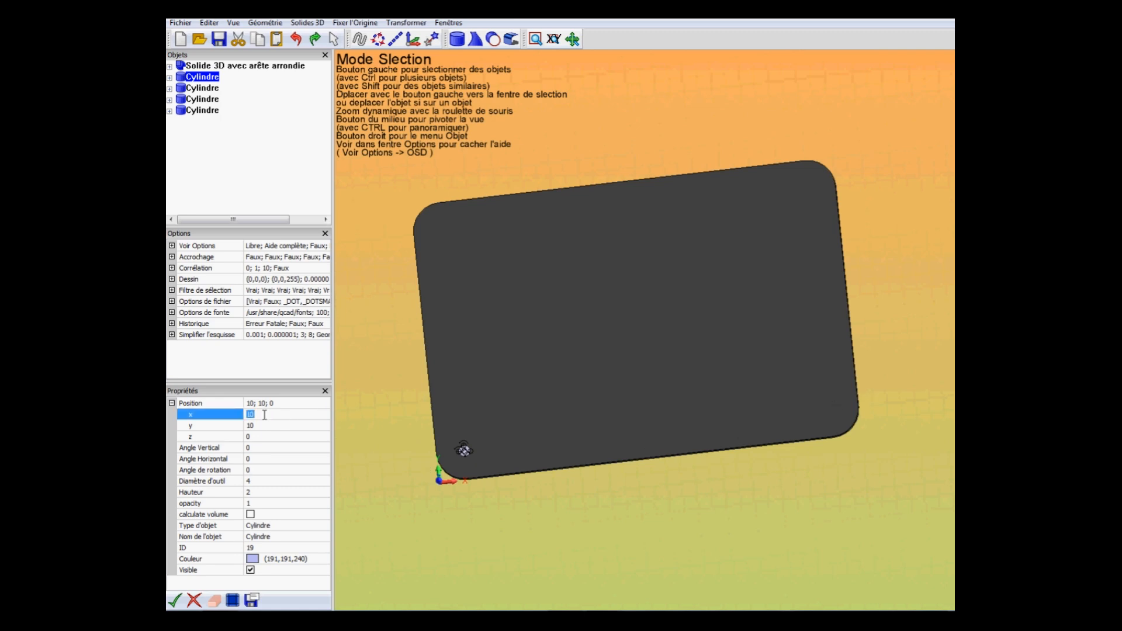
{"action": "type", "text": "14"}
{"action": "left_click", "coordinate": [466, 453]}
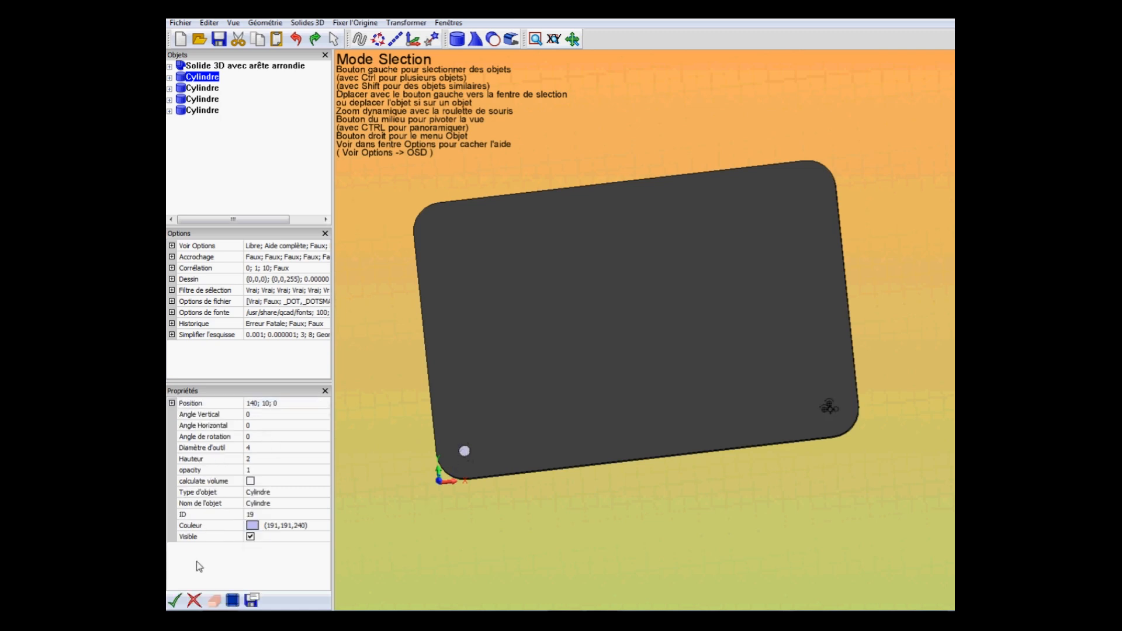
{"action": "left_click", "coordinate": [174, 600]}
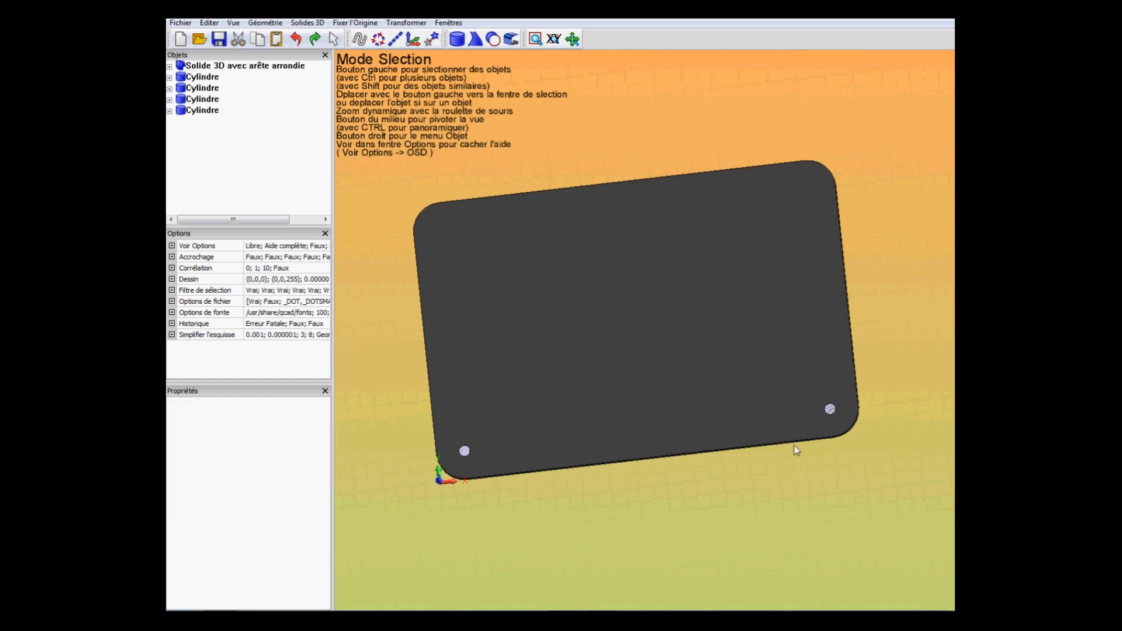
Move the first listed cylinder to x 140 and y 90, near the plate's corner diagonally opposite the origin, and apply the change
{"action": "left_click", "coordinate": [202, 77]}
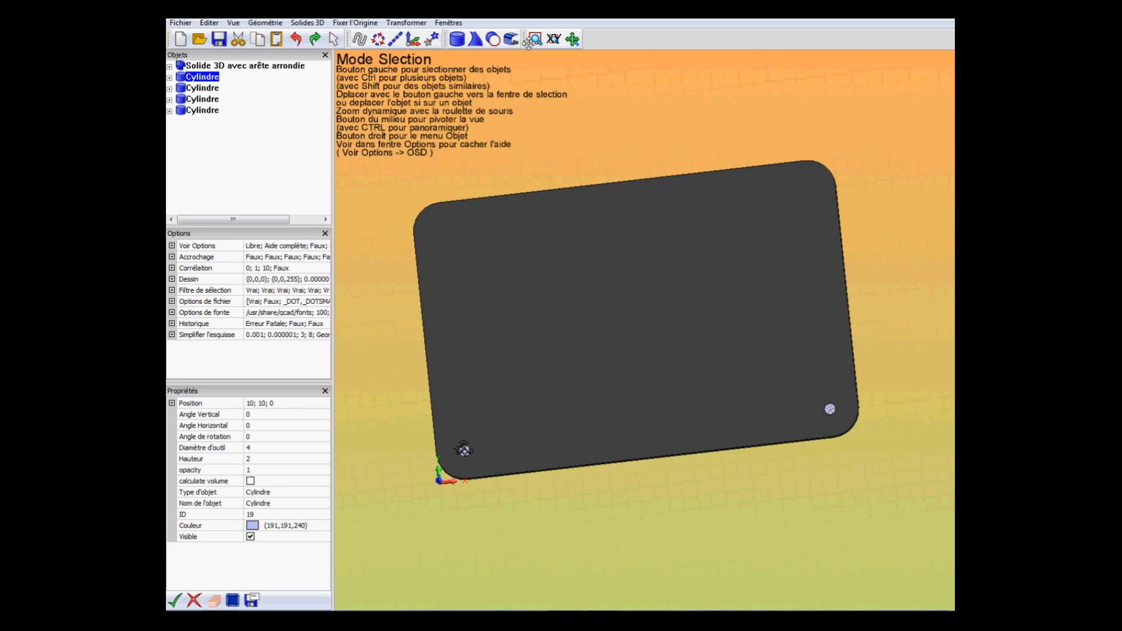
{"action": "left_click", "coordinate": [554, 41]}
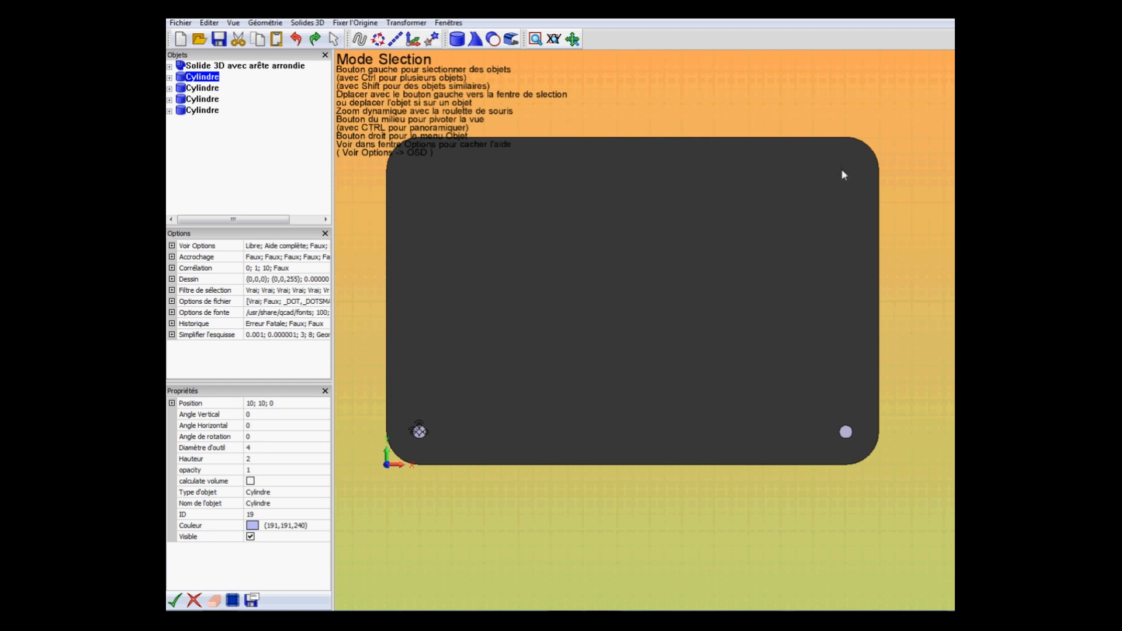
{"action": "left_click", "coordinate": [172, 403]}
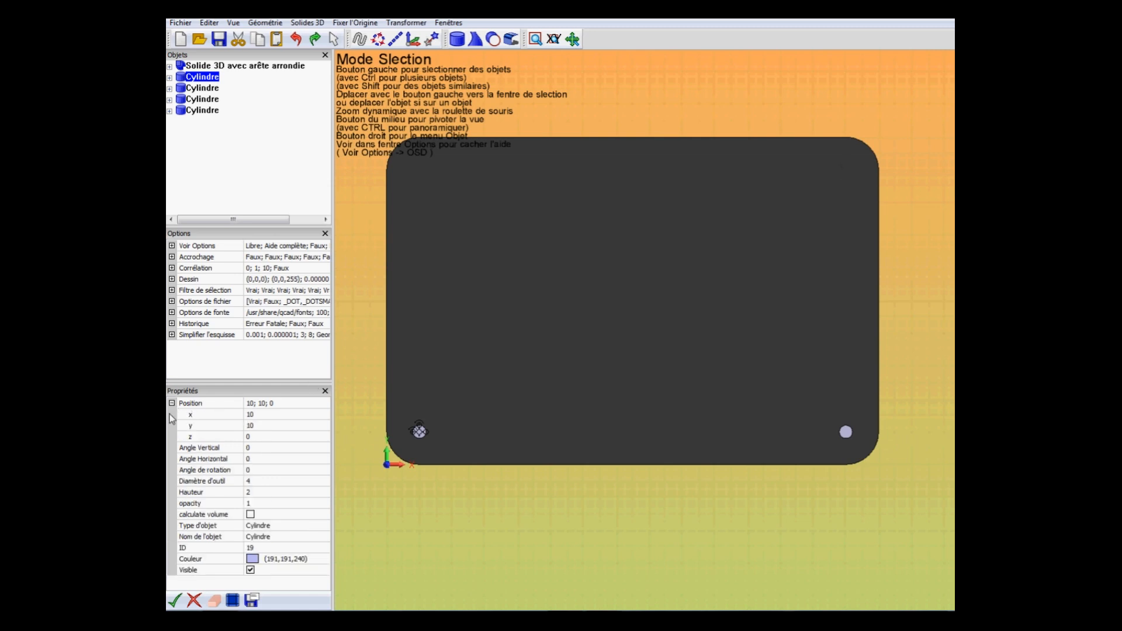
{"action": "left_click", "coordinate": [258, 415]}
{"action": "type", "text": "14"}
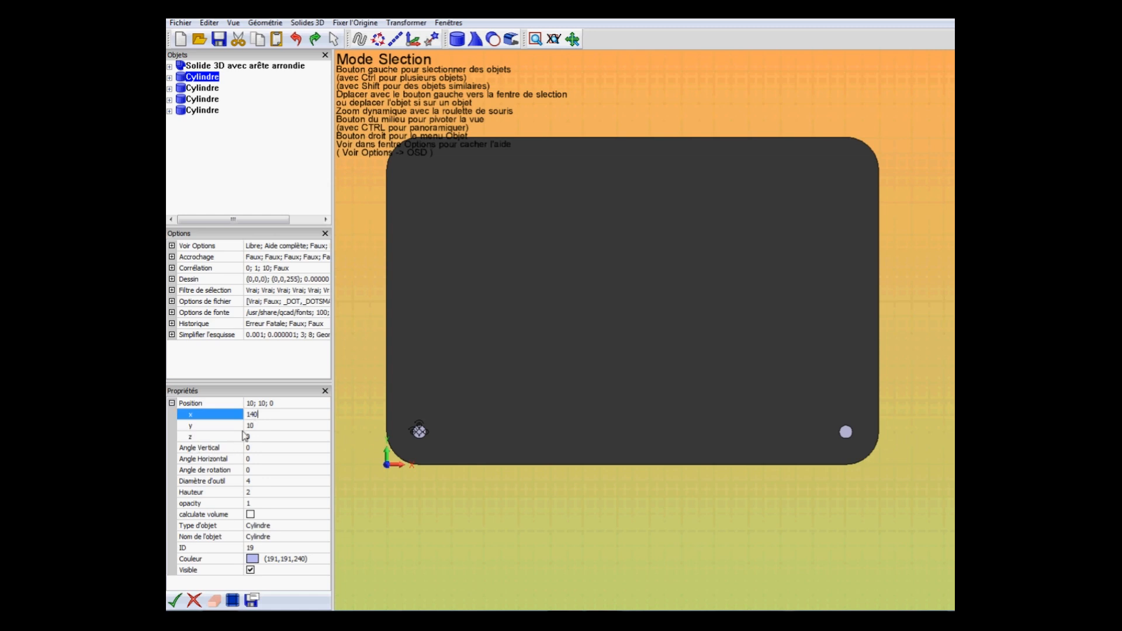
{"action": "key", "text": "Return"}
{"action": "left_click", "coordinate": [171, 404]}
{"action": "left_click", "coordinate": [268, 427]}
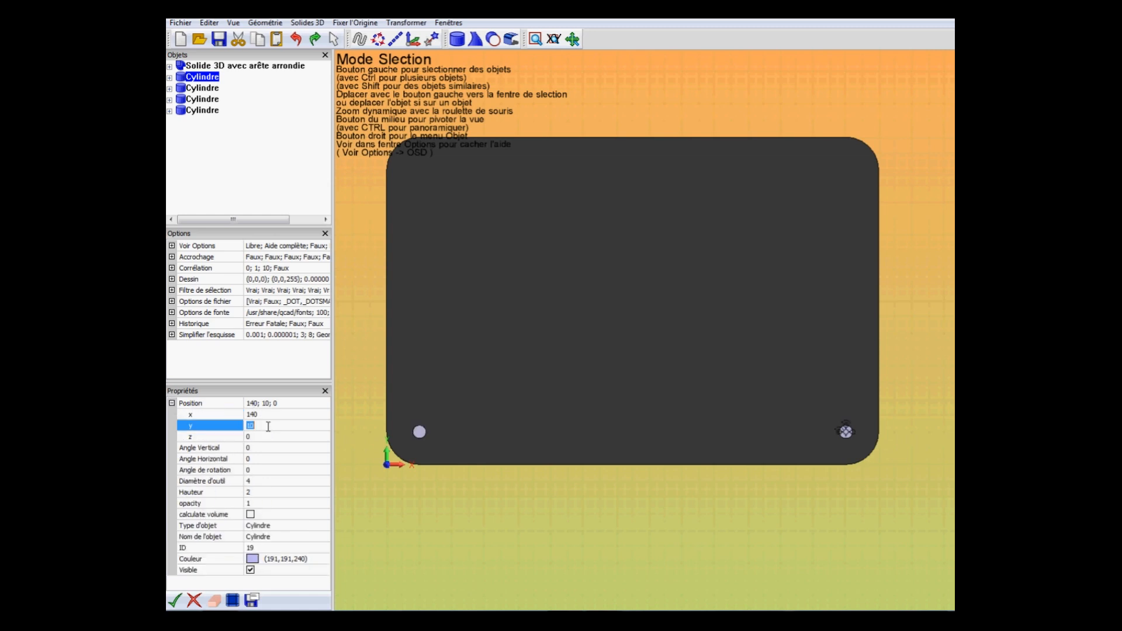
{"action": "type", "text": "90"}
{"action": "key", "text": "Return"}
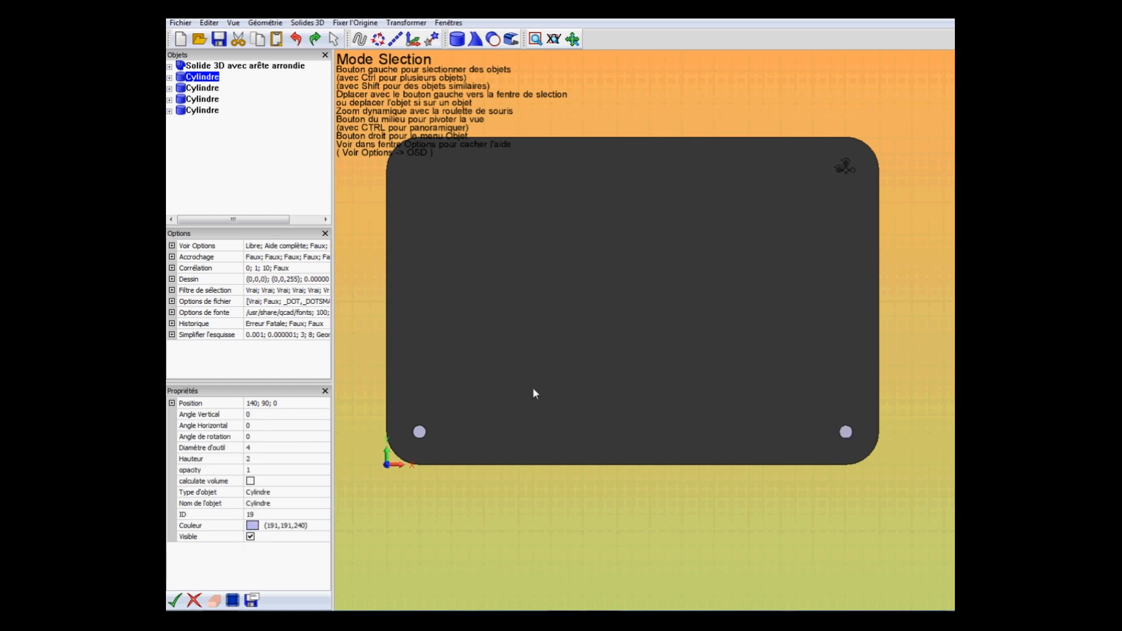
{"action": "left_click", "coordinate": [174, 600]}
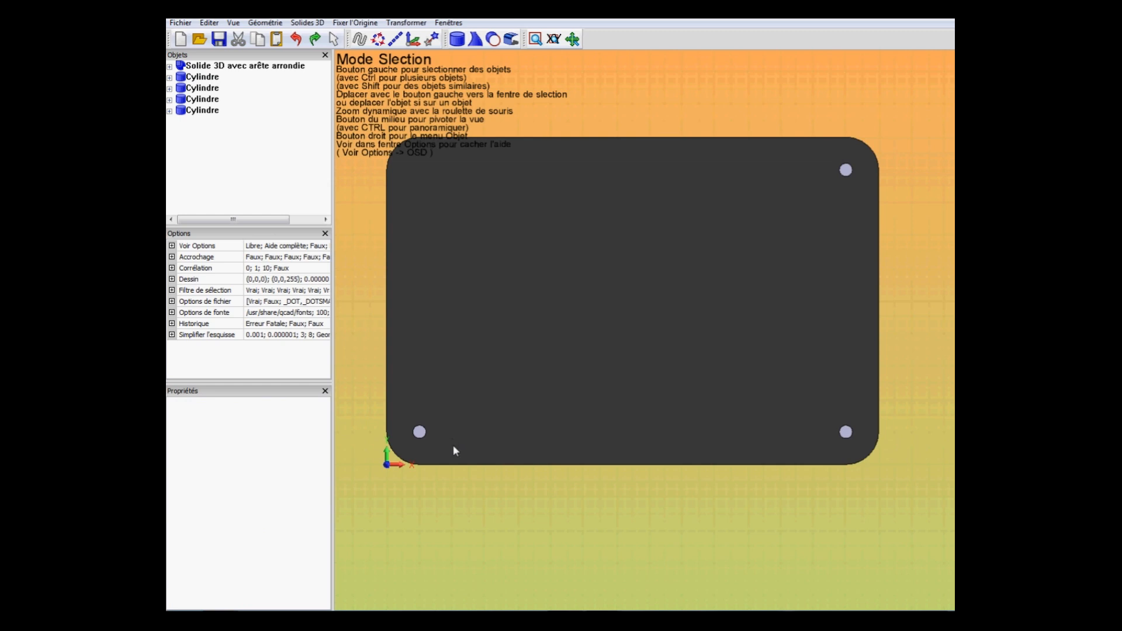
Move the remaining cylinder at the origin corner to y 90, keeping x at 10, and apply the change
{"action": "left_click", "coordinate": [202, 79]}
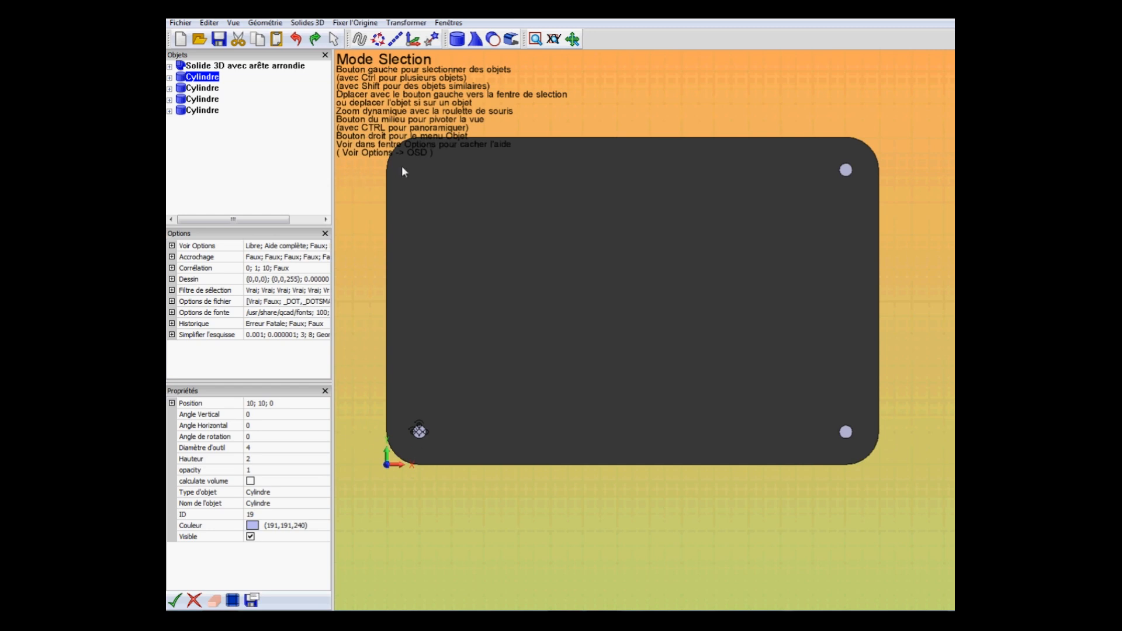
{"action": "left_click", "coordinate": [172, 403]}
{"action": "left_click", "coordinate": [265, 426]}
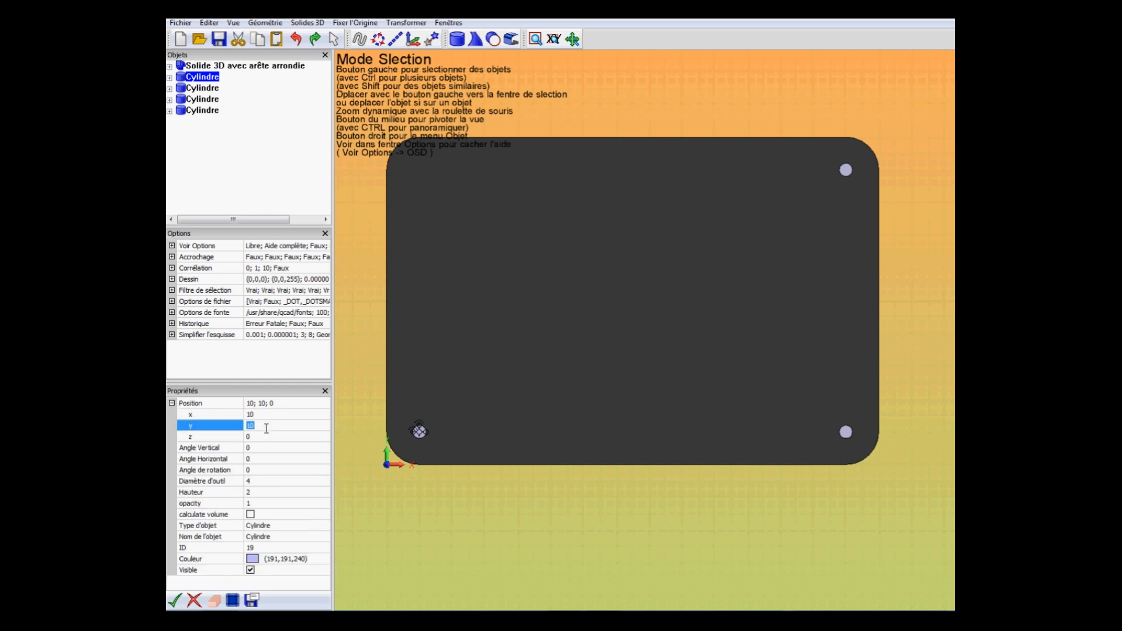
{"action": "type", "text": "90"}
{"action": "left_click", "coordinate": [174, 600]}
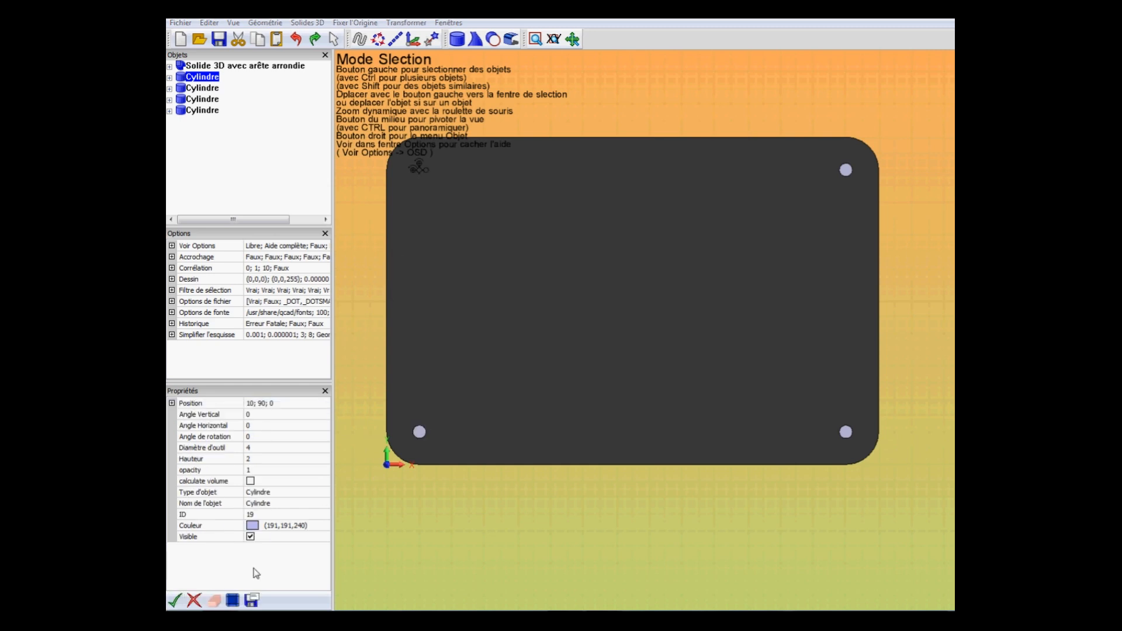
{"action": "left_click", "coordinate": [173, 600]}
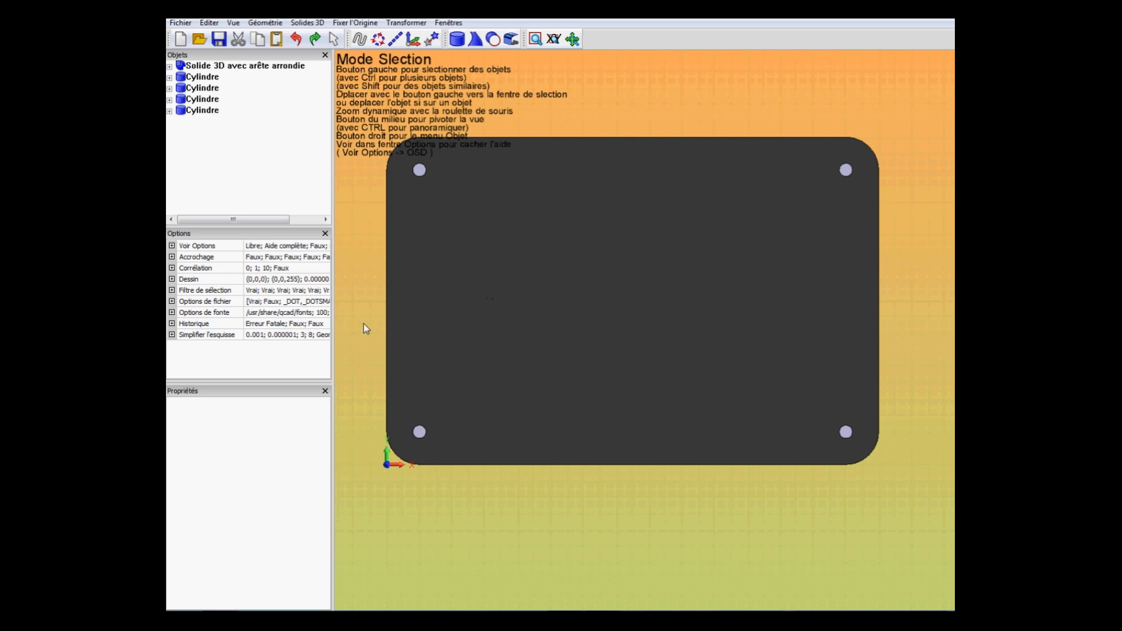
Subtract the four corner cylinders from the rounded plate to cut its through holes
{"action": "mouse_move", "coordinate": [364, 324]}
{"action": "middle_mouse_down"}
{"action": "mouse_move", "coordinate": [536, 359]}
{"action": "mouse_move", "coordinate": [446, 344]}
{"action": "mouse_move", "coordinate": [407, 317]}
{"action": "mouse_move", "coordinate": [407, 334]}
{"action": "mouse_move", "coordinate": [372, 334]}
{"action": "middle_mouse_up"}
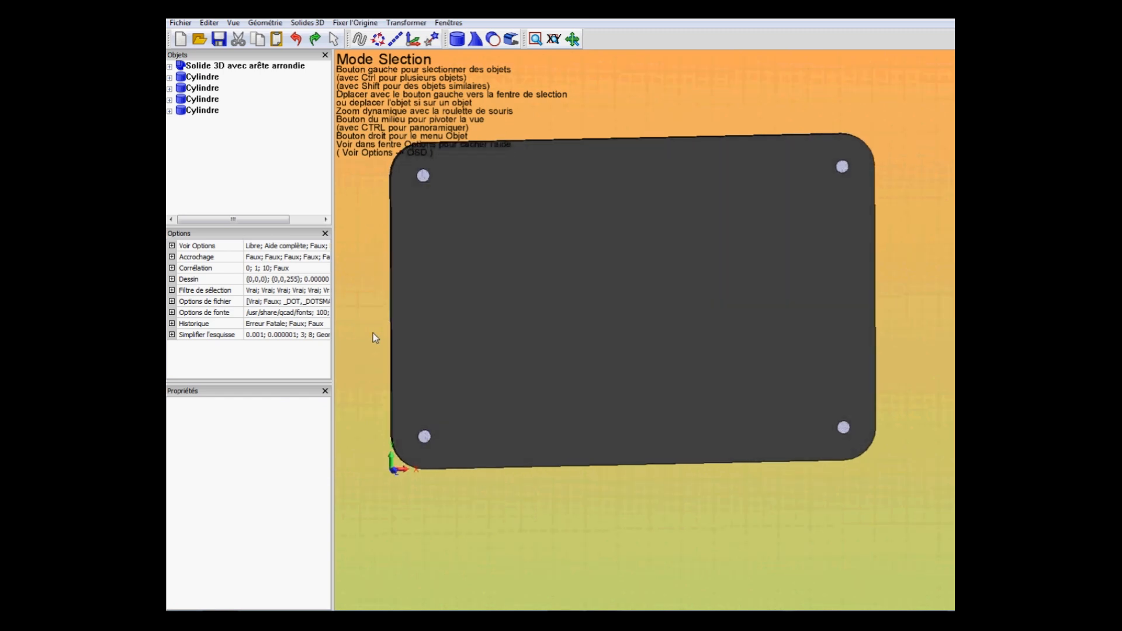
{"action": "scroll", "coordinate": [375, 338], "scroll_direction": "down", "scroll_amount": 1}
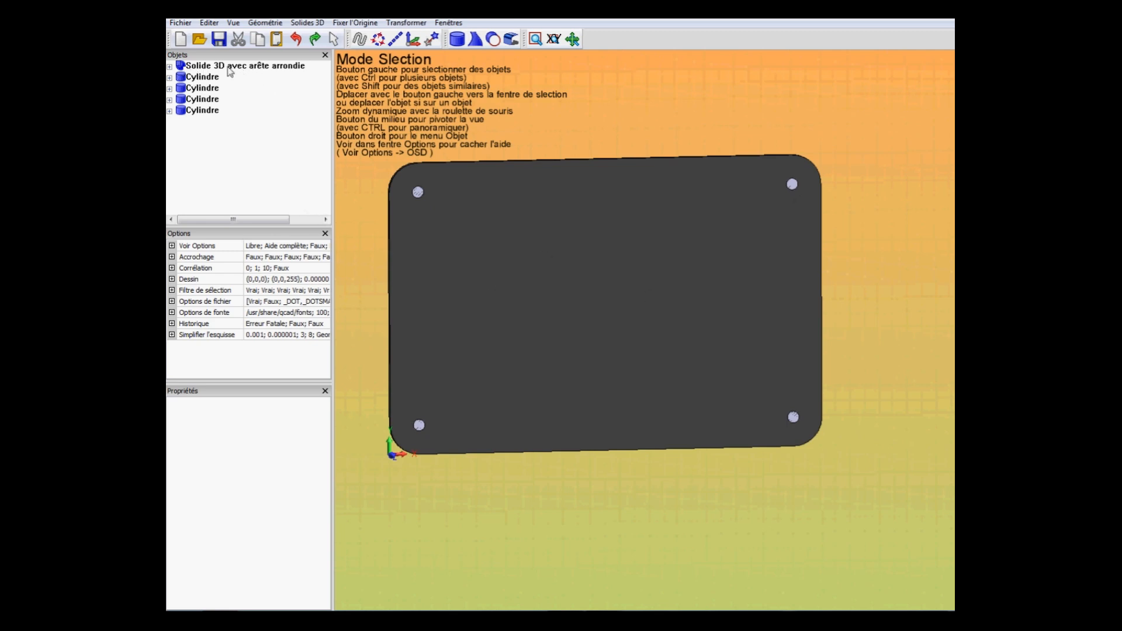
{"action": "left_click", "coordinate": [243, 67]}
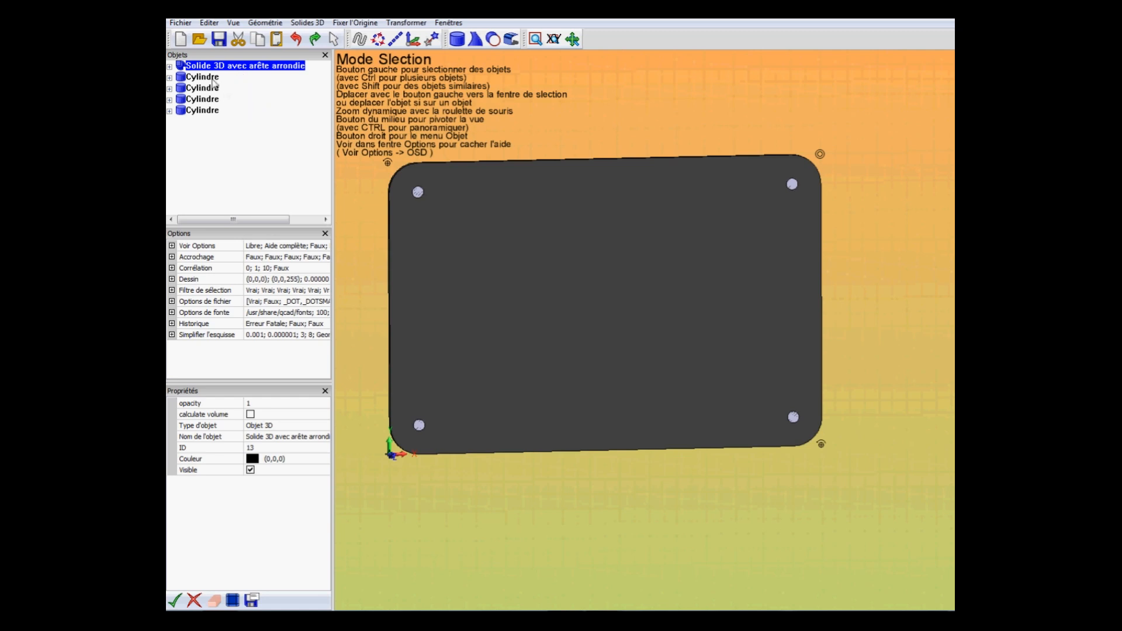
{"action": "left_click", "coordinate": [213, 88], "text": "shift"}
{"action": "left_click", "coordinate": [212, 100], "text": "shift"}
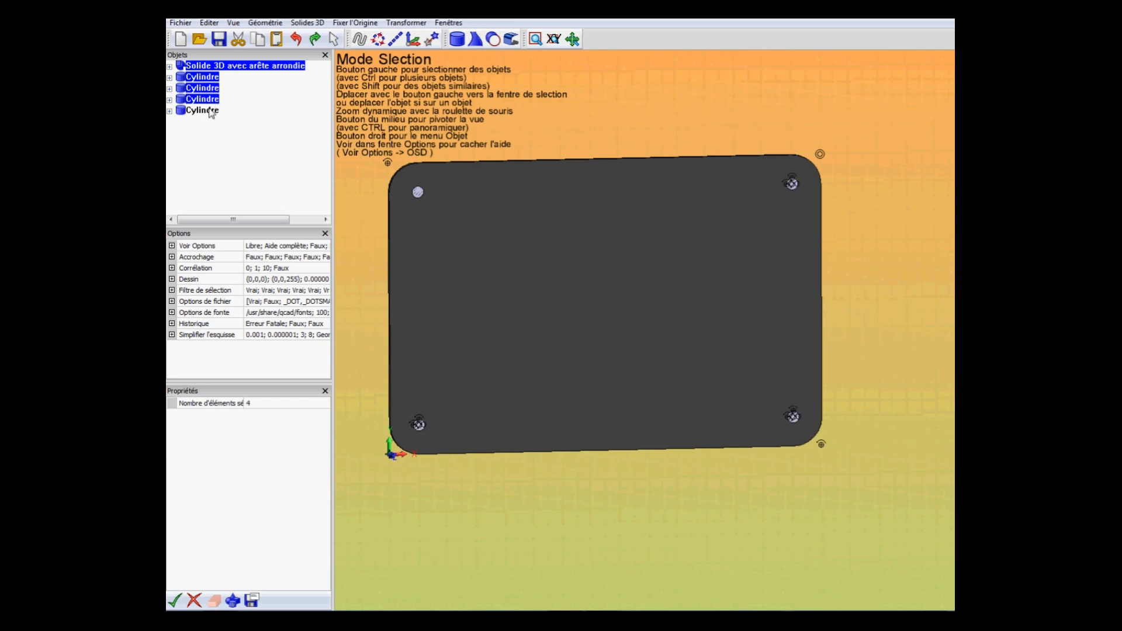
{"action": "left_click", "coordinate": [212, 110], "text": "shift"}
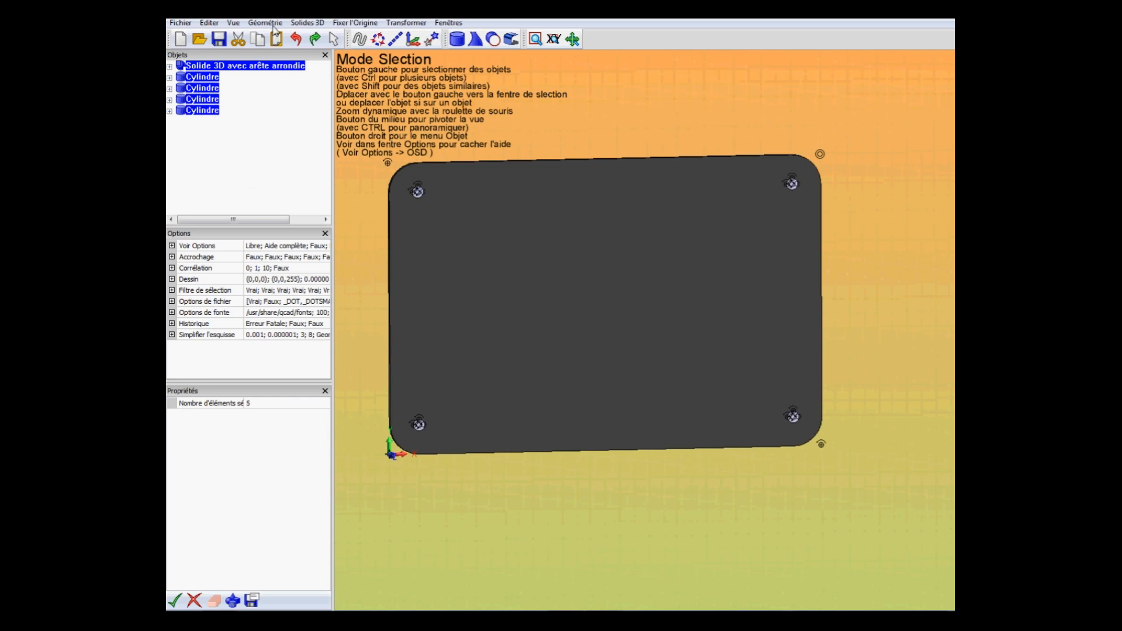
{"action": "left_click", "coordinate": [312, 25]}
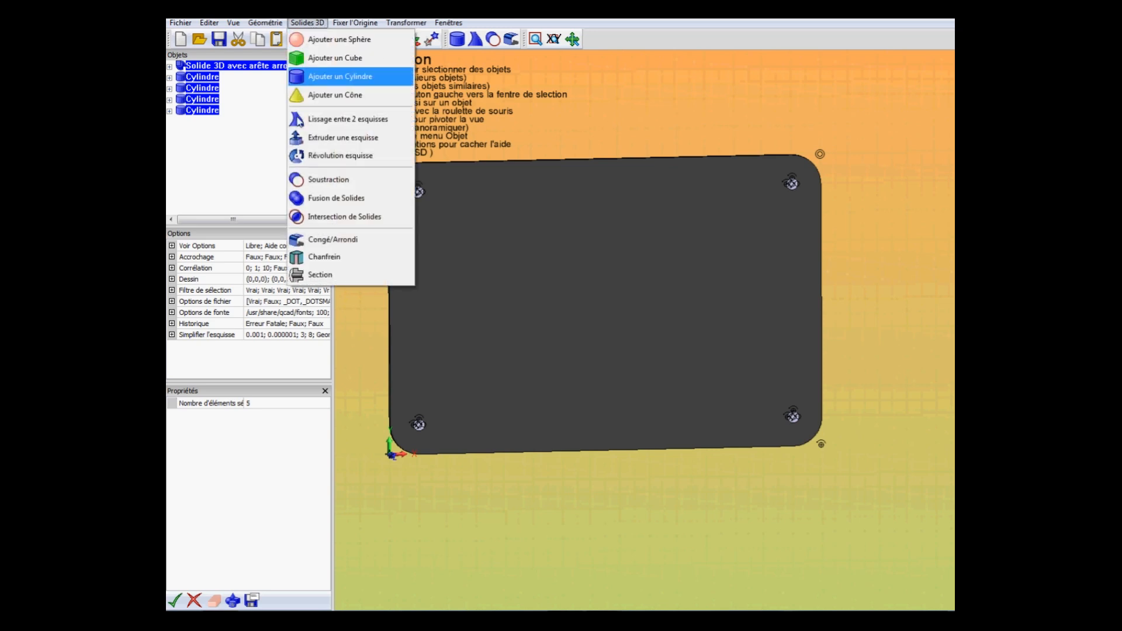
{"action": "left_click", "coordinate": [315, 185]}
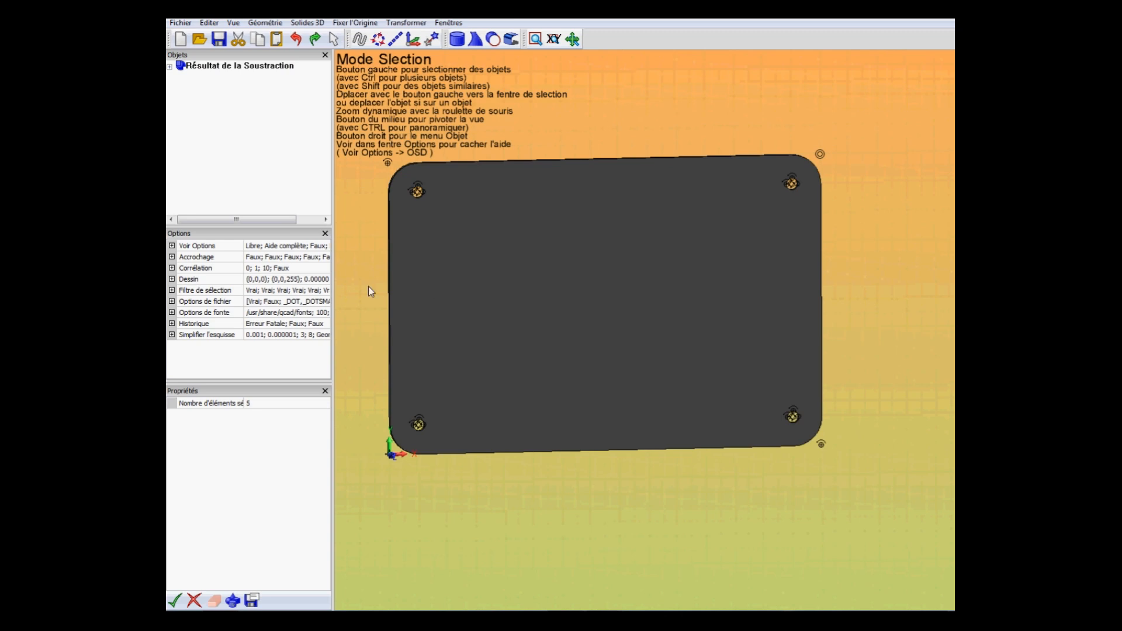
{"action": "left_click", "coordinate": [354, 276]}
{"action": "mouse_move", "coordinate": [351, 310]}
{"action": "middle_mouse_down"}
{"action": "mouse_move", "coordinate": [585, 340]}
{"action": "mouse_move", "coordinate": [366, 305]}
{"action": "mouse_move", "coordinate": [344, 314]}
{"action": "mouse_move", "coordinate": [363, 275]}
{"action": "mouse_move", "coordinate": [366, 306]}
{"action": "middle_mouse_up"}
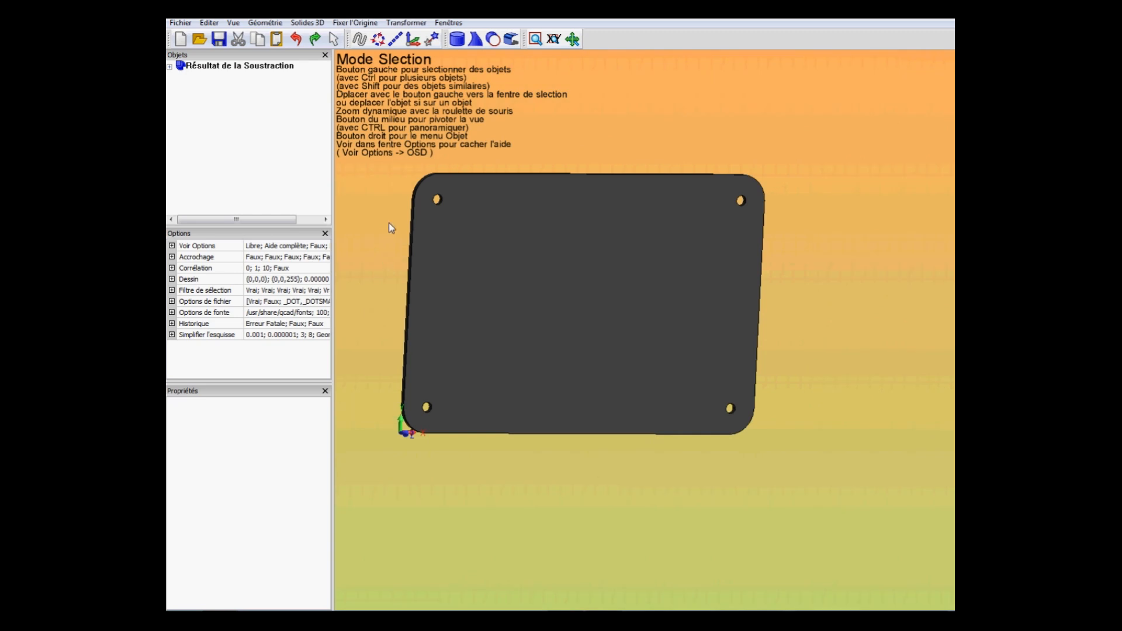
Save the drawing as a Heeks file named "plaque inférieure telecommande" in the Documents library
{"action": "left_click", "coordinate": [181, 23]}
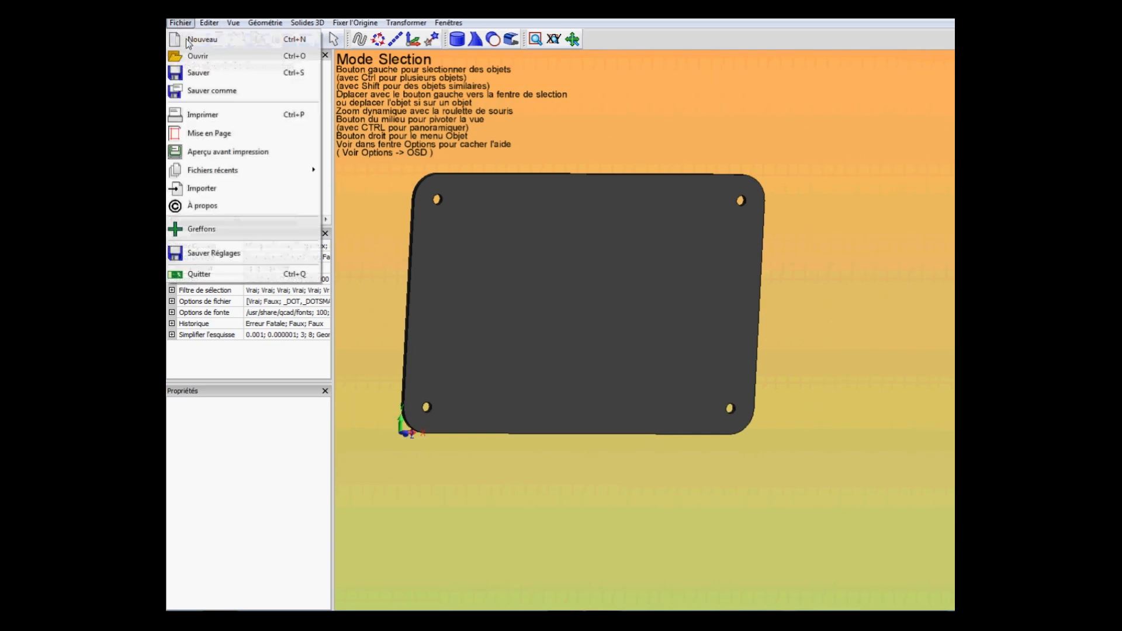
{"action": "left_click", "coordinate": [212, 92]}
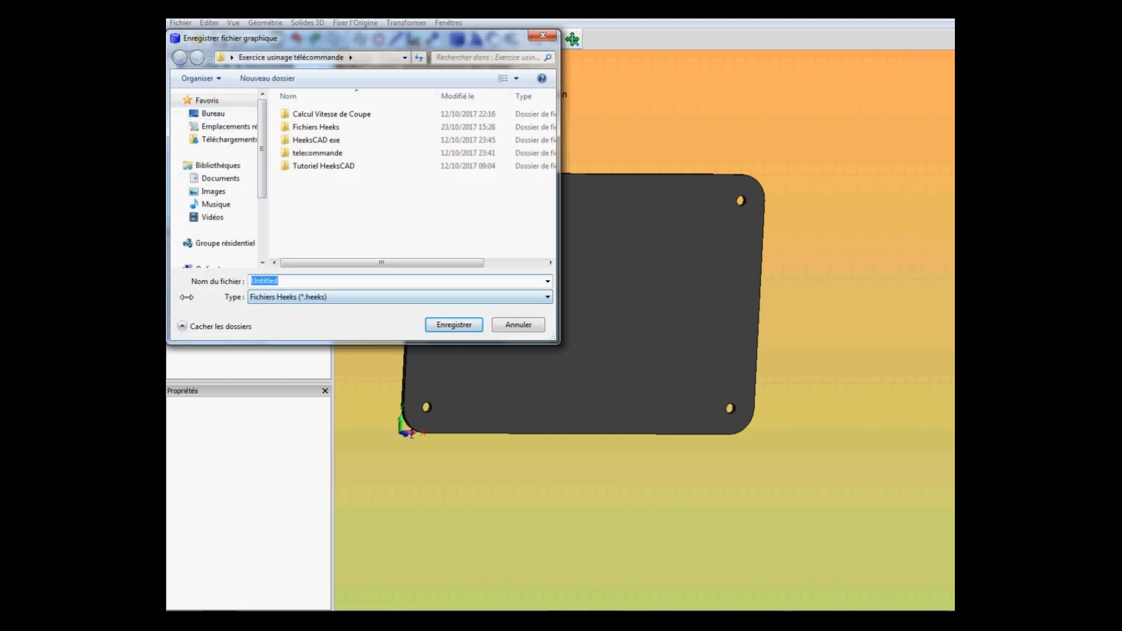
{"action": "type", "text": "plaque inférieure telecommande"}
{"action": "left_click", "coordinate": [221, 179]}
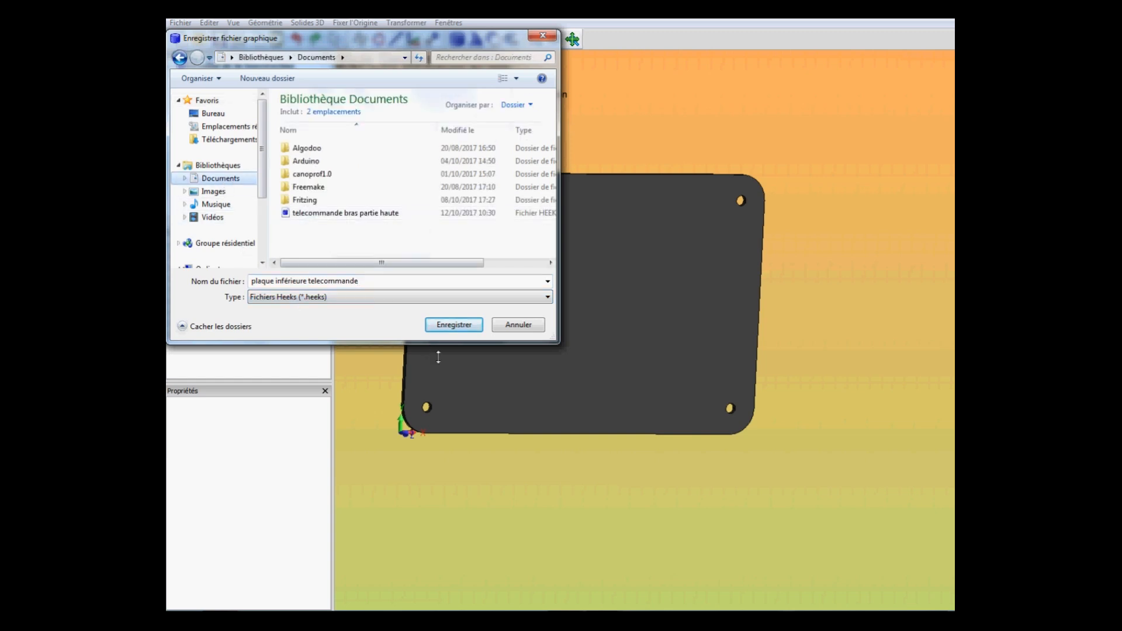
{"action": "left_click", "coordinate": [455, 325]}
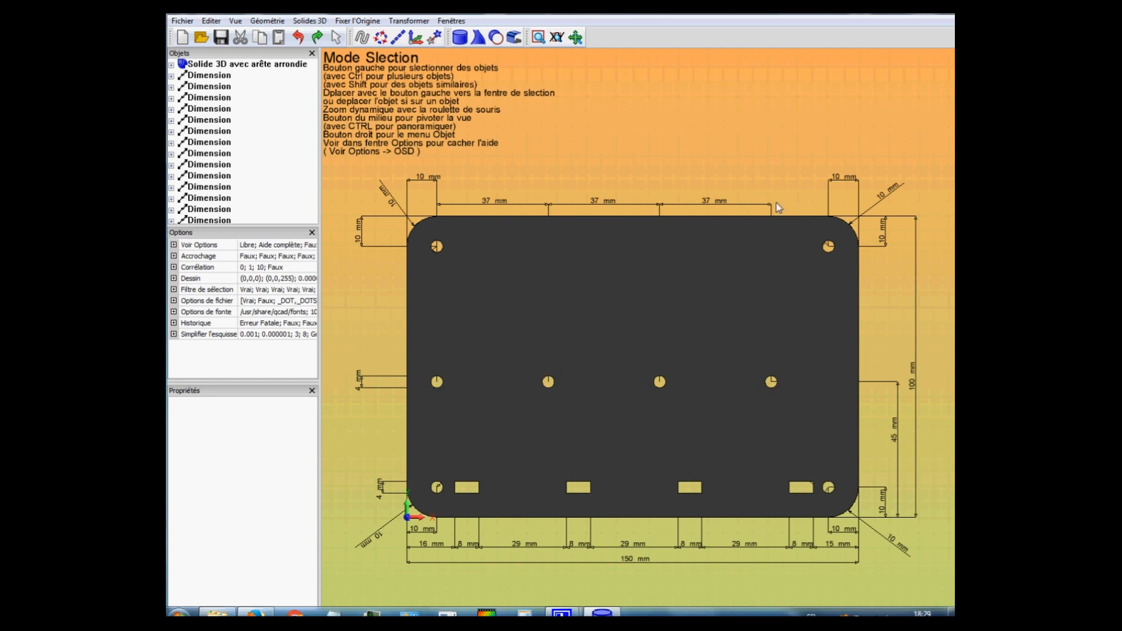
{"action": "mouse_move", "coordinate": [503, 330]}
{"action": "middle_mouse_down"}
{"action": "mouse_move", "coordinate": [557, 332]}
{"action": "mouse_move", "coordinate": [538, 330]}
{"action": "middle_mouse_up"}
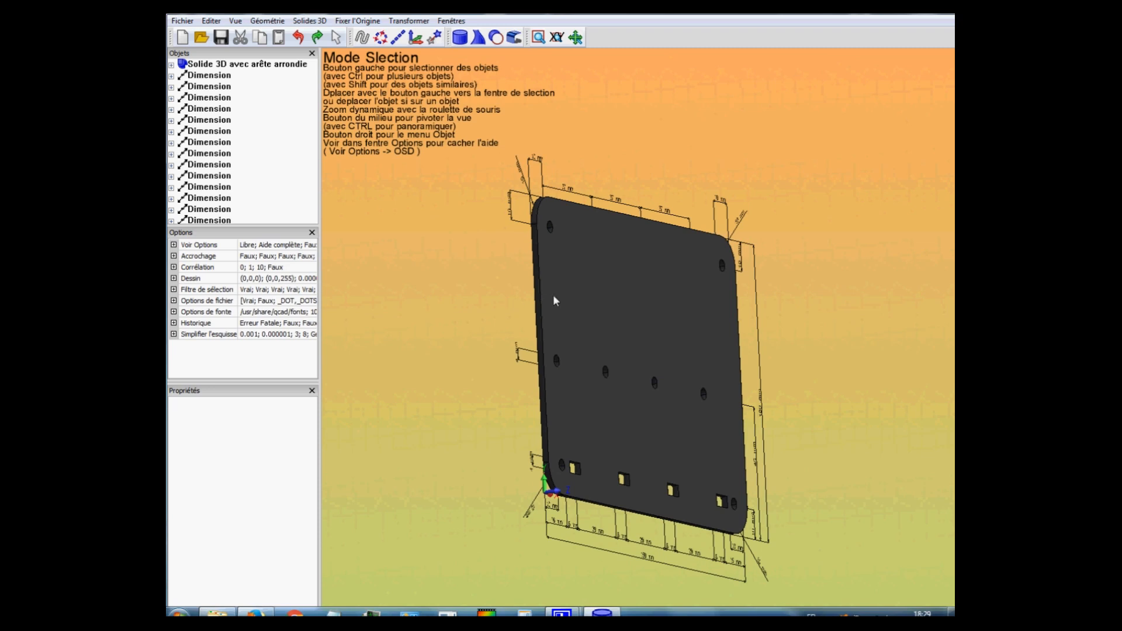
{"action": "mouse_move", "coordinate": [608, 310]}
{"action": "middle_mouse_down"}
{"action": "mouse_move", "coordinate": [566, 309]}
{"action": "mouse_move", "coordinate": [557, 331]}
{"action": "mouse_move", "coordinate": [534, 304]}
{"action": "mouse_move", "coordinate": [577, 293]}
{"action": "mouse_move", "coordinate": [571, 359]}
{"action": "mouse_move", "coordinate": [663, 384]}
{"action": "middle_mouse_up"}
{"action": "scroll", "coordinate": [661, 382], "scroll_direction": "up", "scroll_amount": 2}
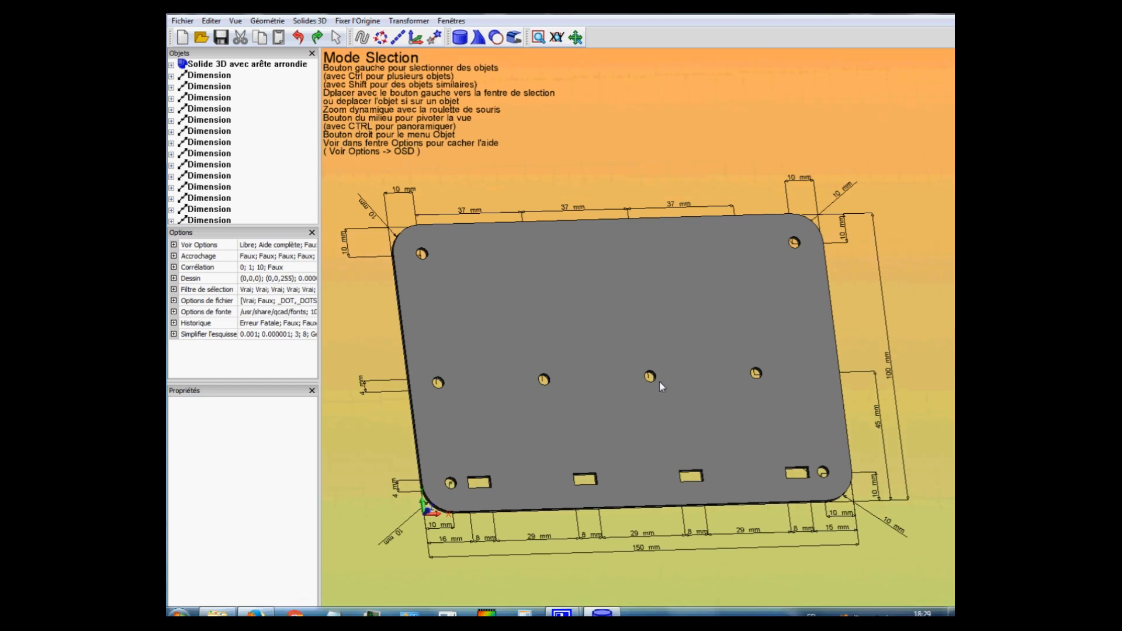